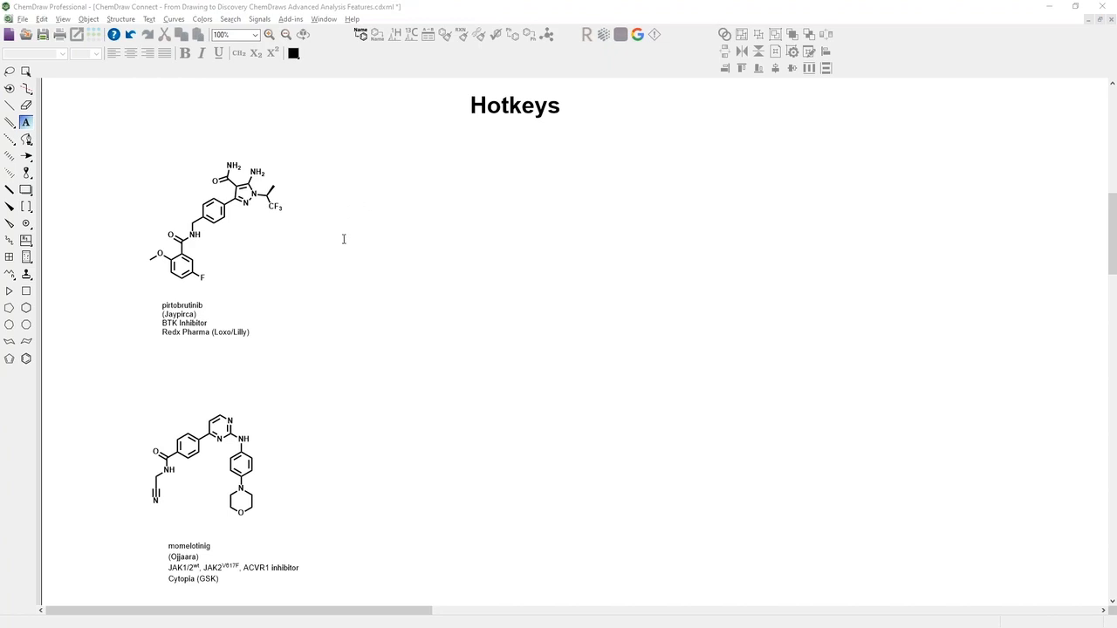
Step: Draw a methoxybenzene with a fluorine para to the methoxy group, in the blank area beside the pirtobrutinib structure
click(364, 267)
key(Escape)
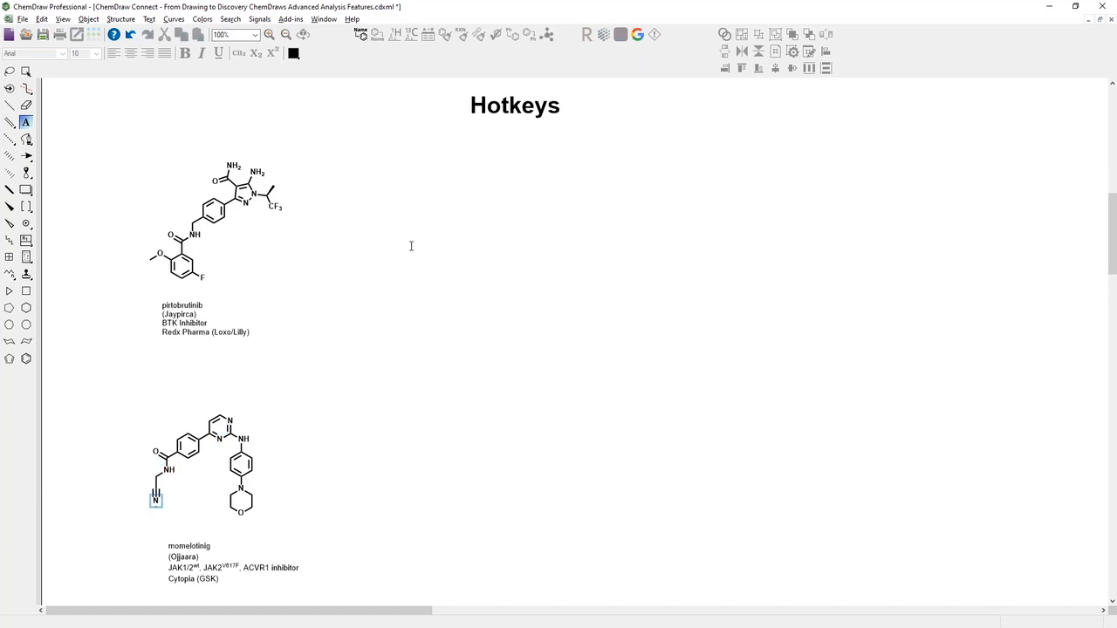
key(x)
click(410, 274)
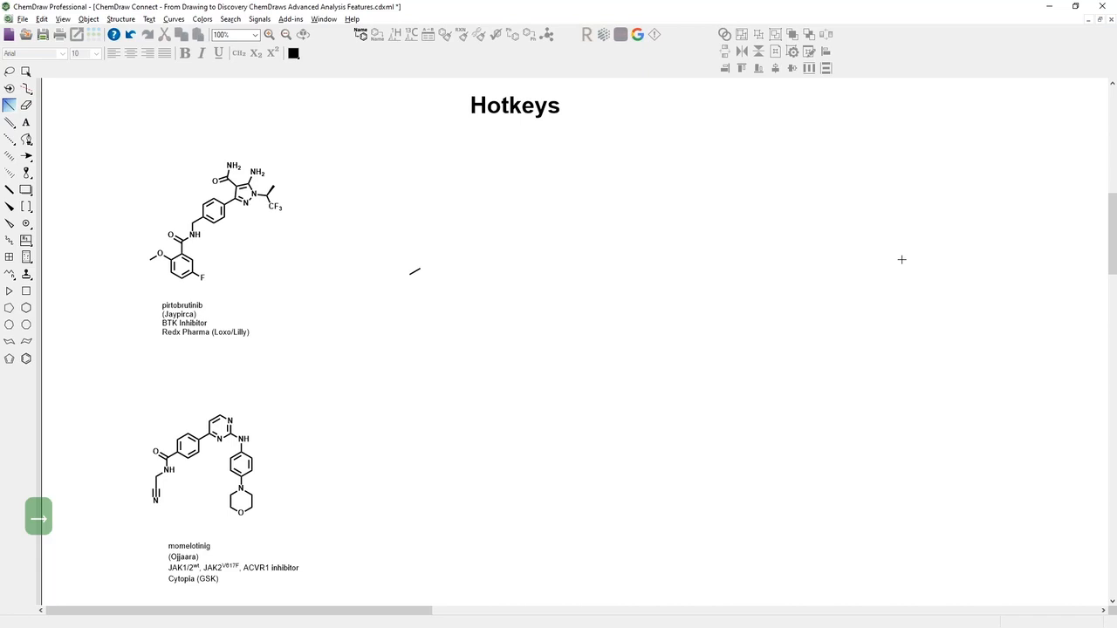
key(o)
key(1)
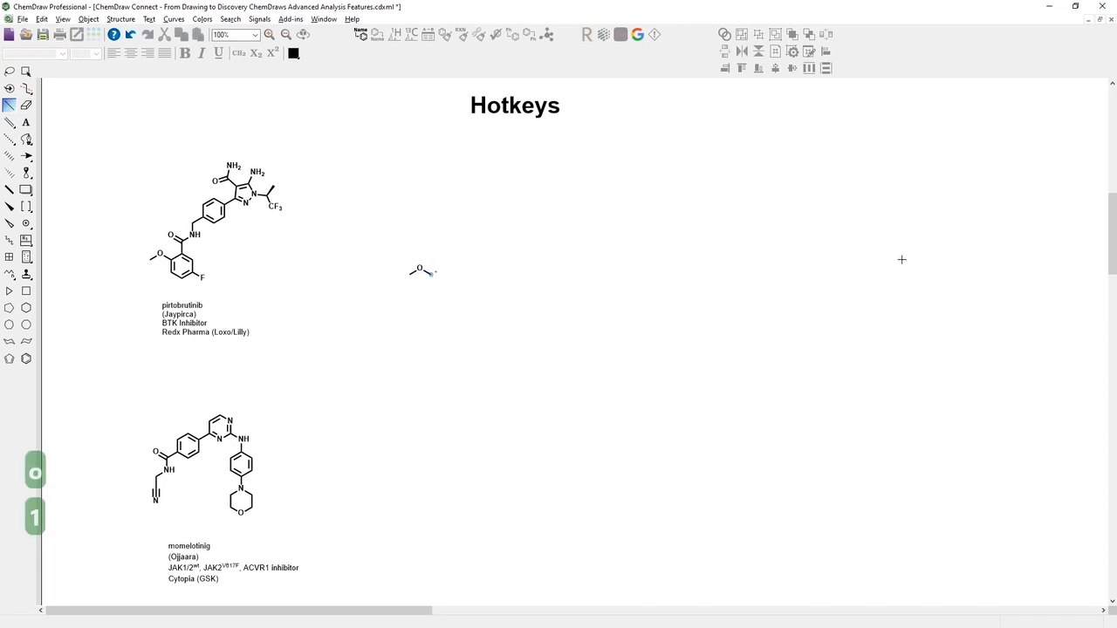
key(a)
key(1)
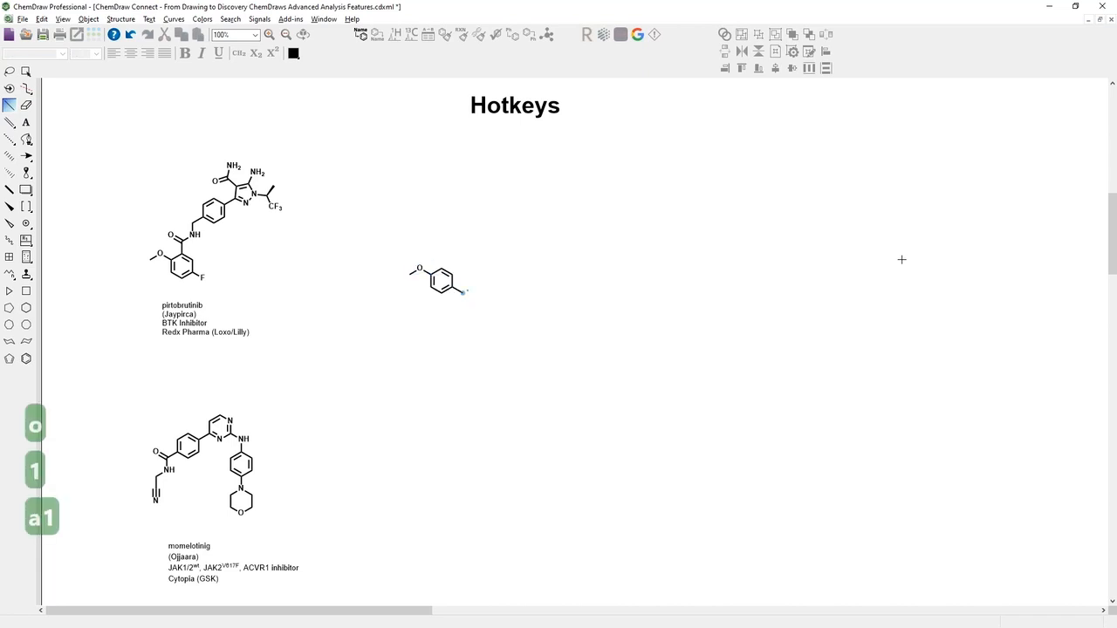
key(f)
Step: Attach a primary carboxamide to the ring carbon ortho to the methoxy group
key(shift+Up)
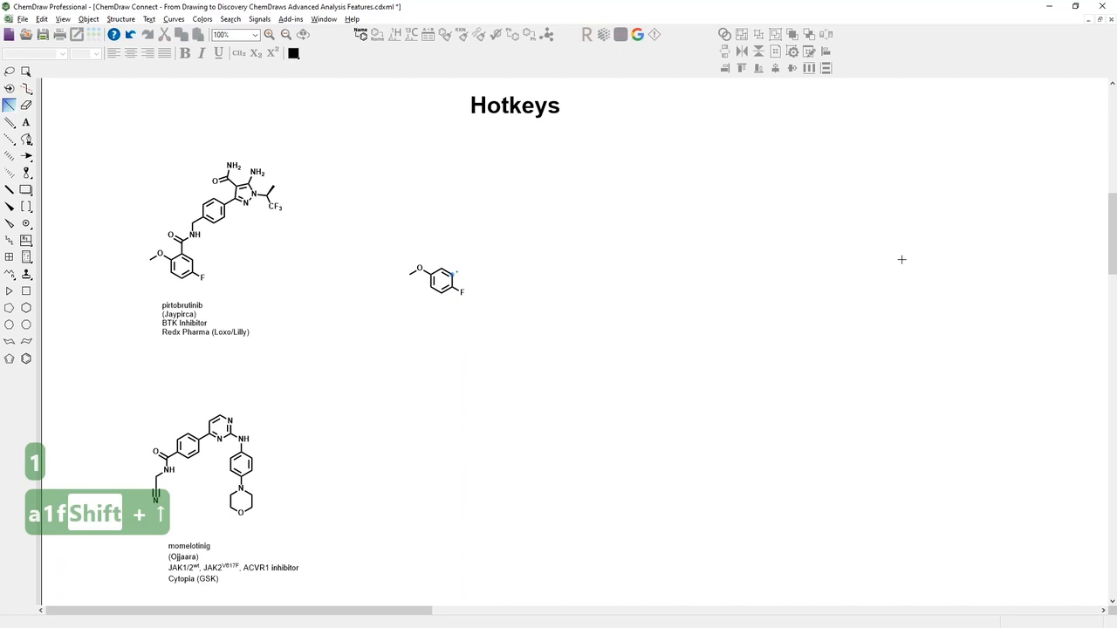
key(shift+Up)
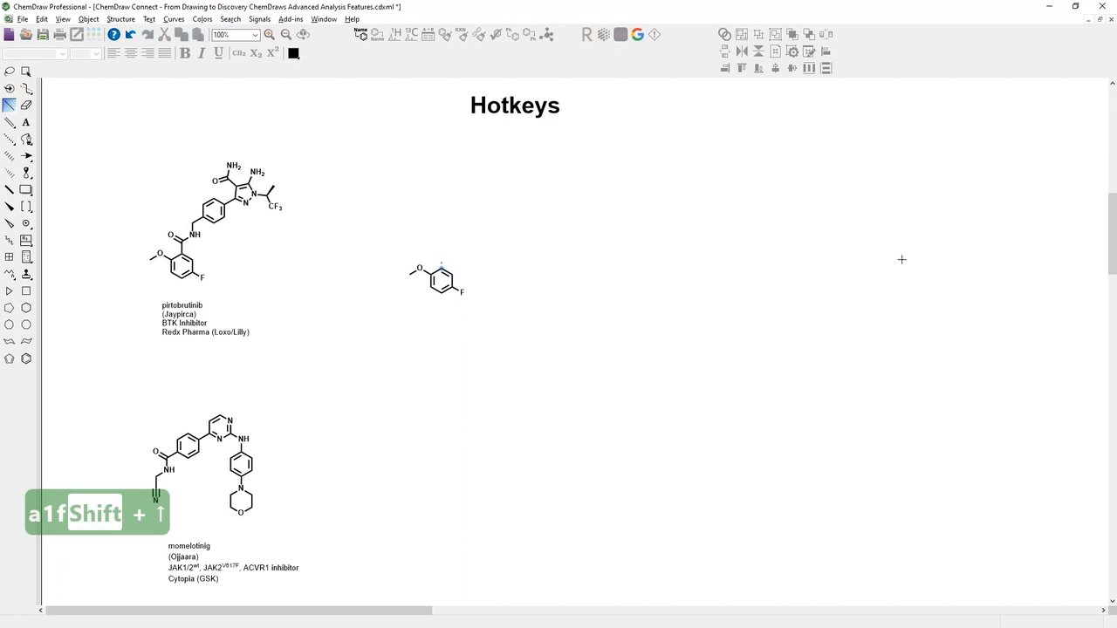
key(1)
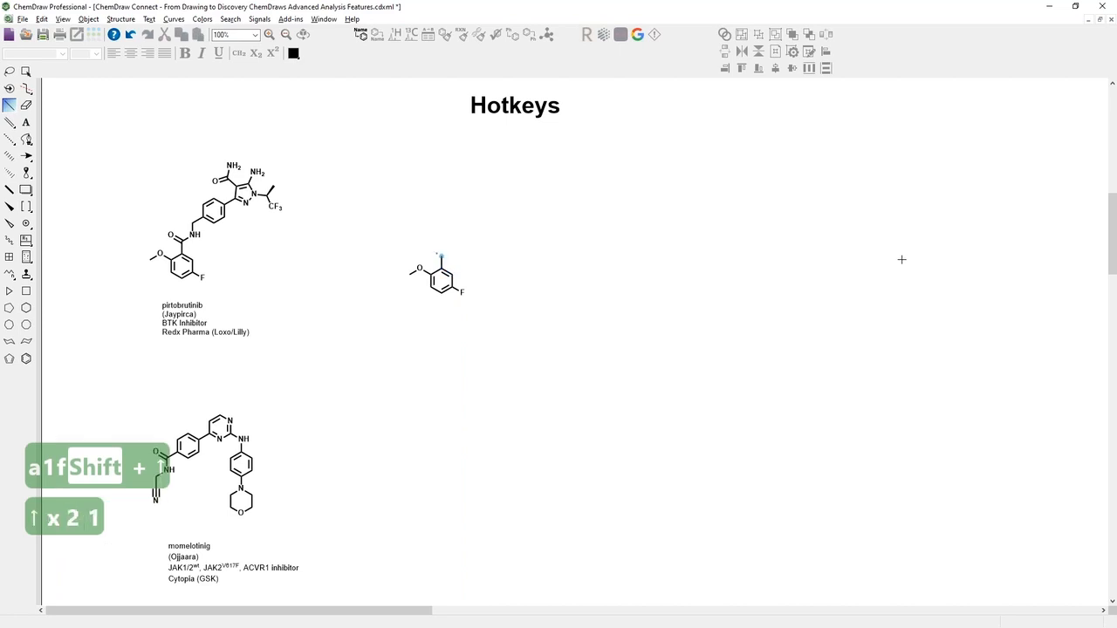
key(2)
key(n)
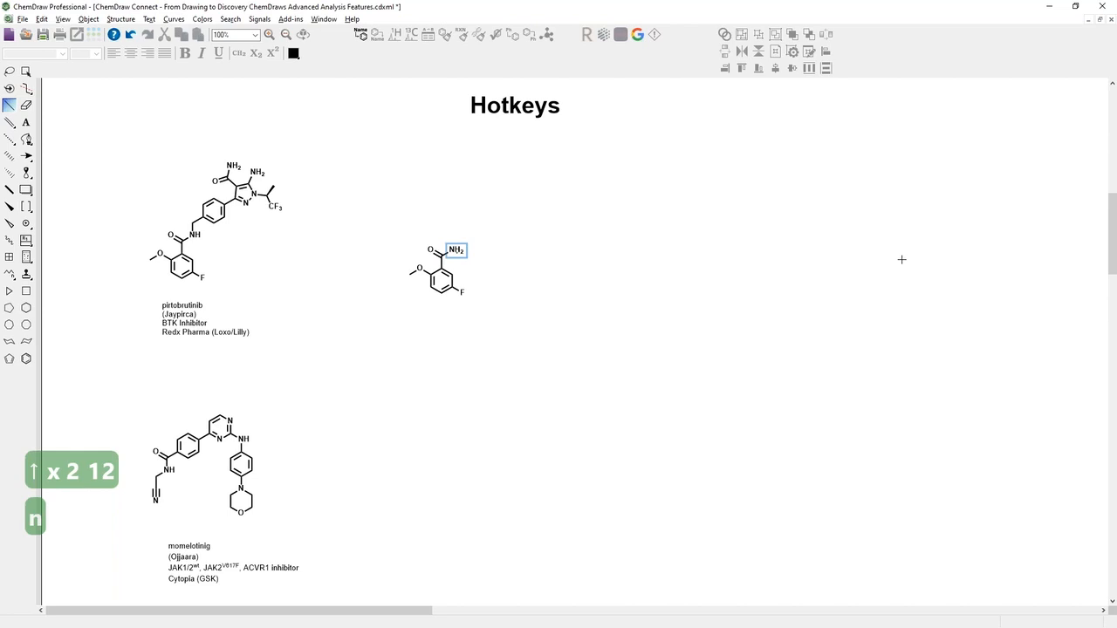
key(1)
key(ctrl+z)
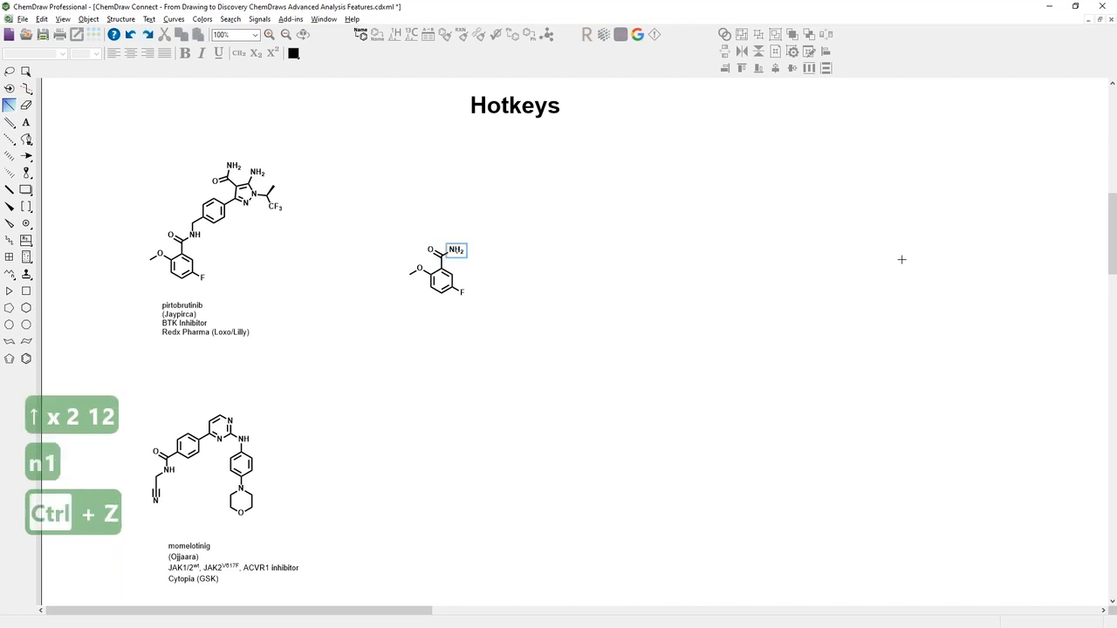
key(o)
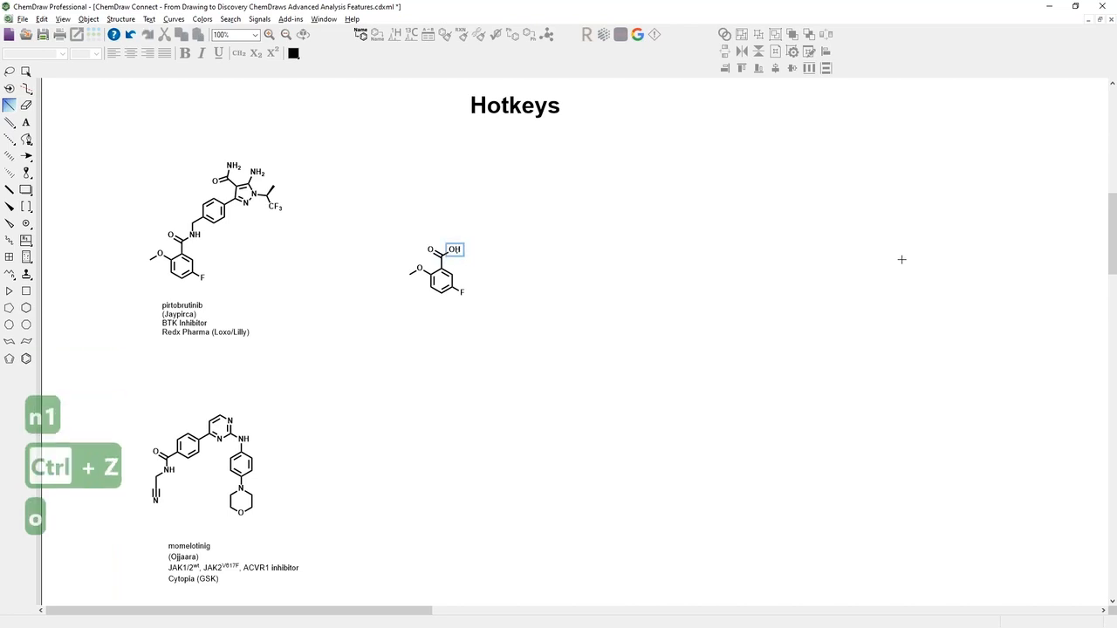
key(ctrl+z)
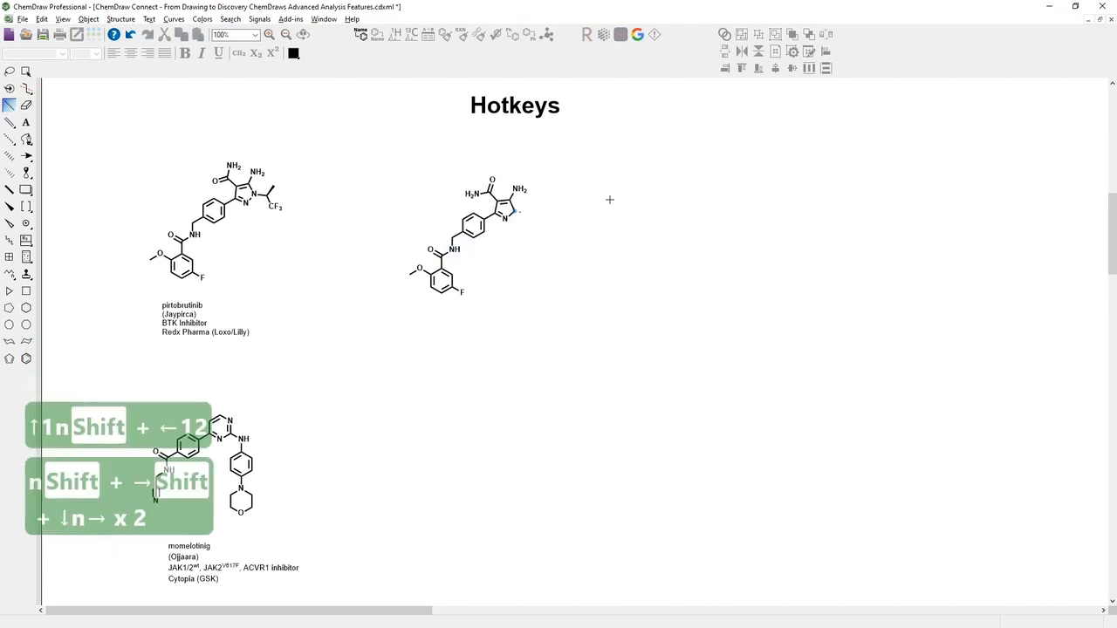
Step: Complete the pyrazole with a ring nitrogen bearing a carbon that carries a wedged methyl and a CF3 group
key(n)
key(1)
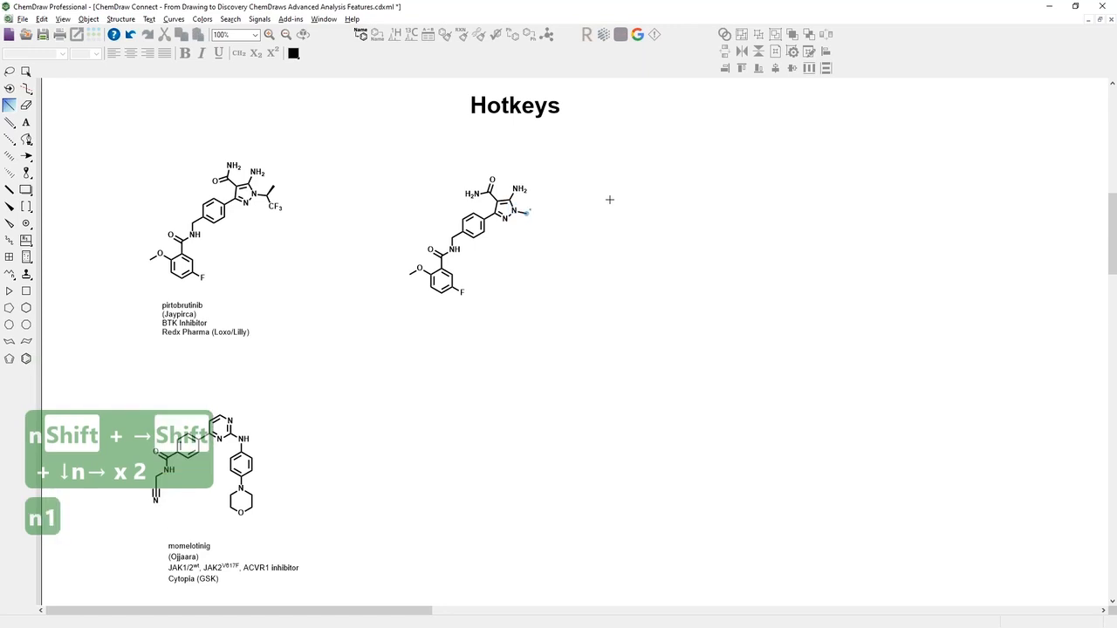
key(4)
key(f)
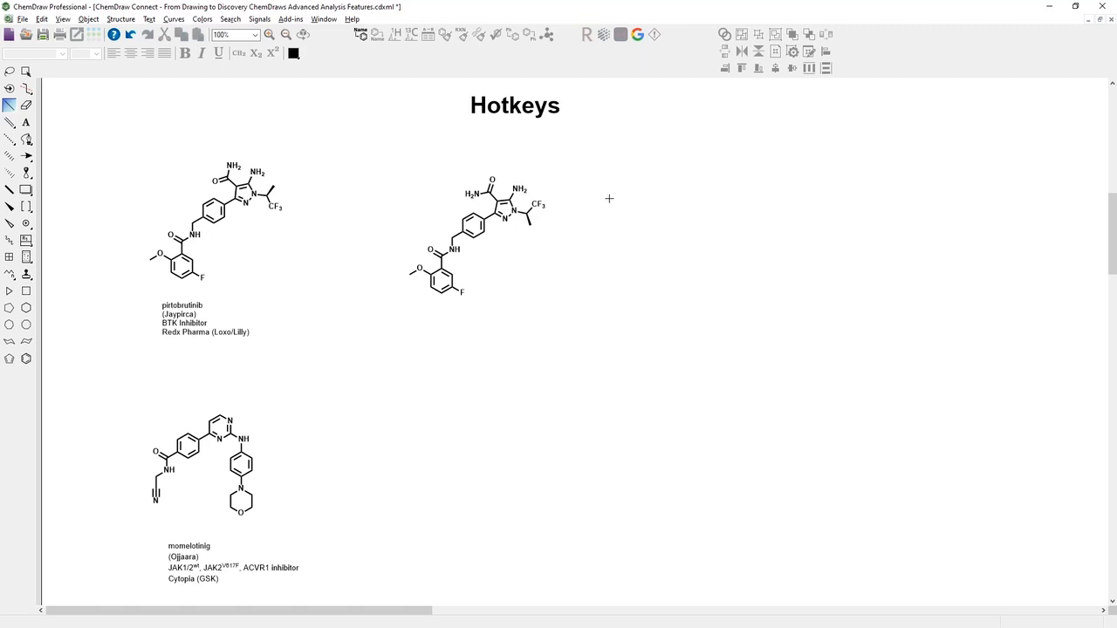
Step: Examine the Hotkeys Cheat Sheet at 150% zoom and return to the drawing document
click(352, 19)
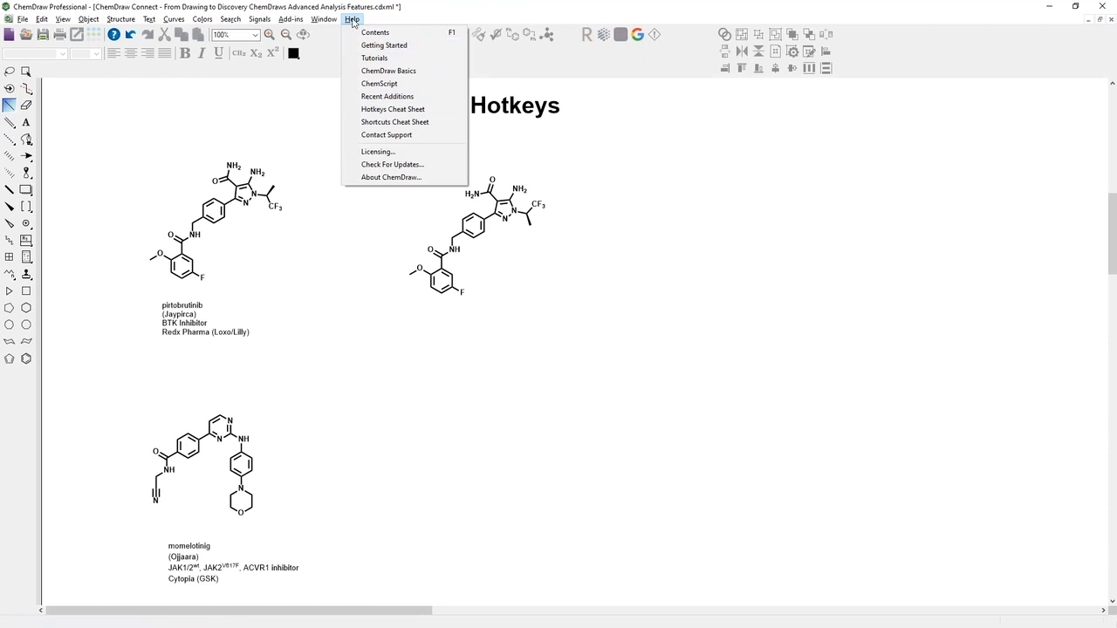
click(384, 110)
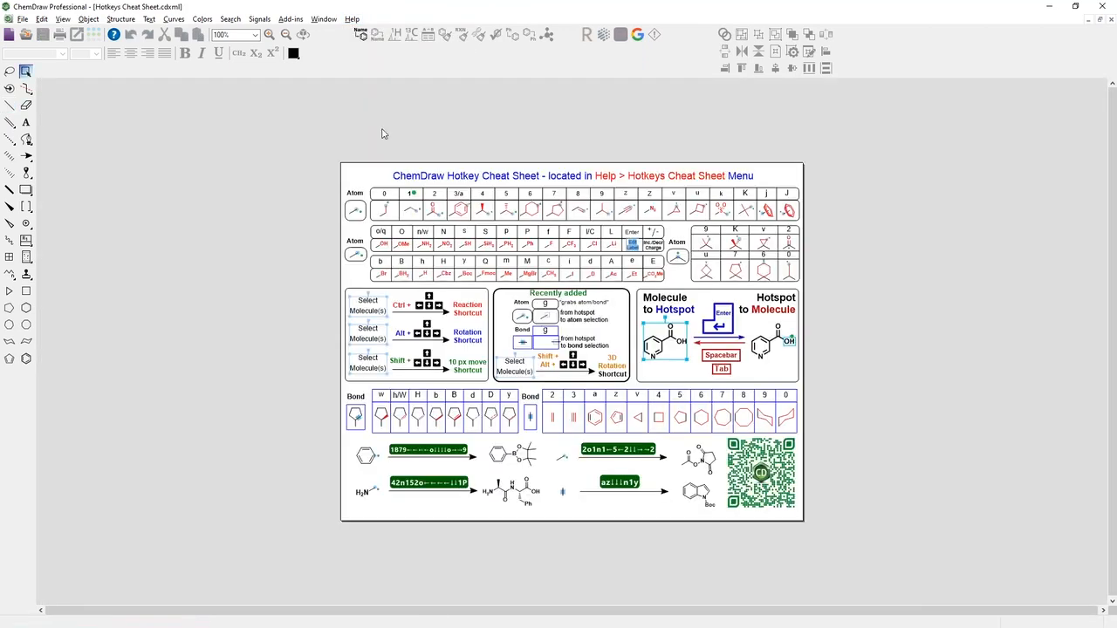
key(F7)
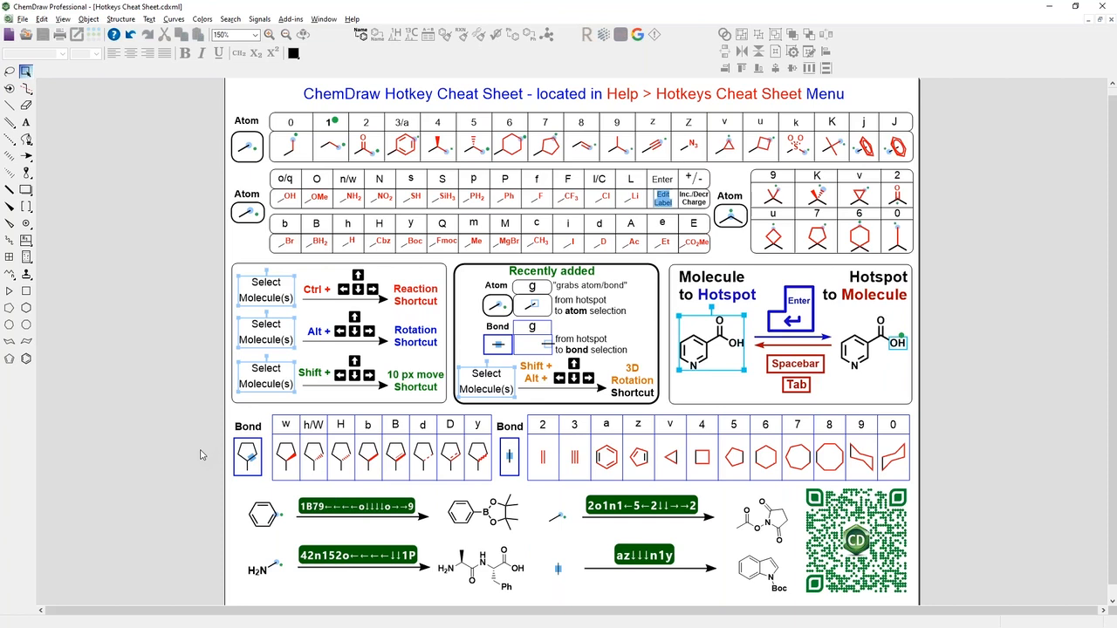
key(ctrl+Tab)
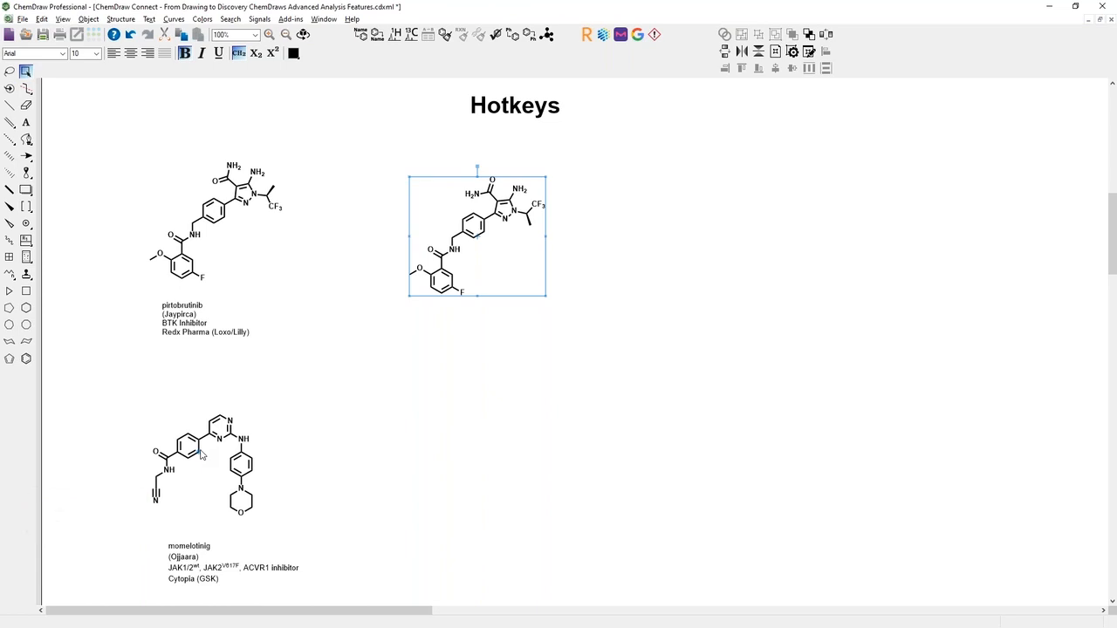
Step: Convert the name Ibrutinib in the Conversion to structure section into its structure and shift the name just below it
scroll(317, 227, up, 8)
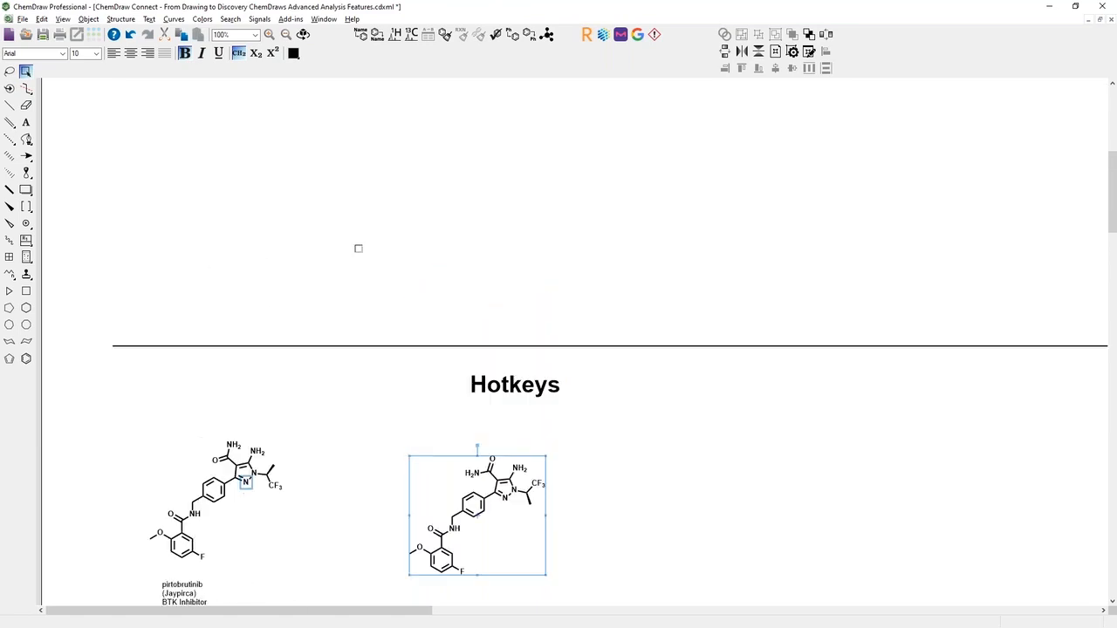
scroll(388, 314, up, 5)
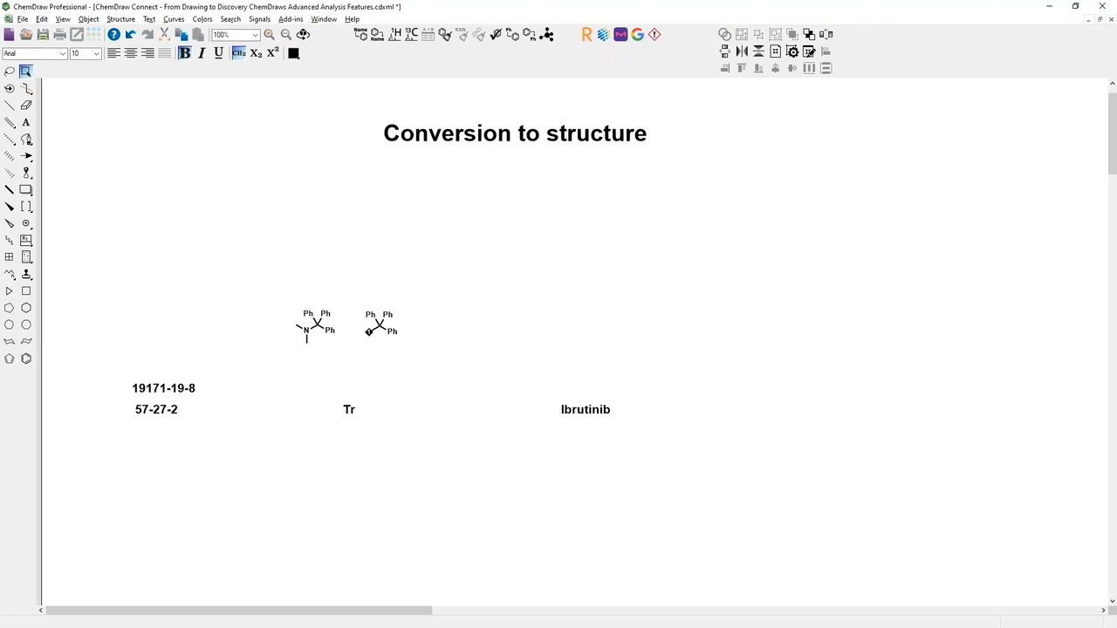
click(578, 412)
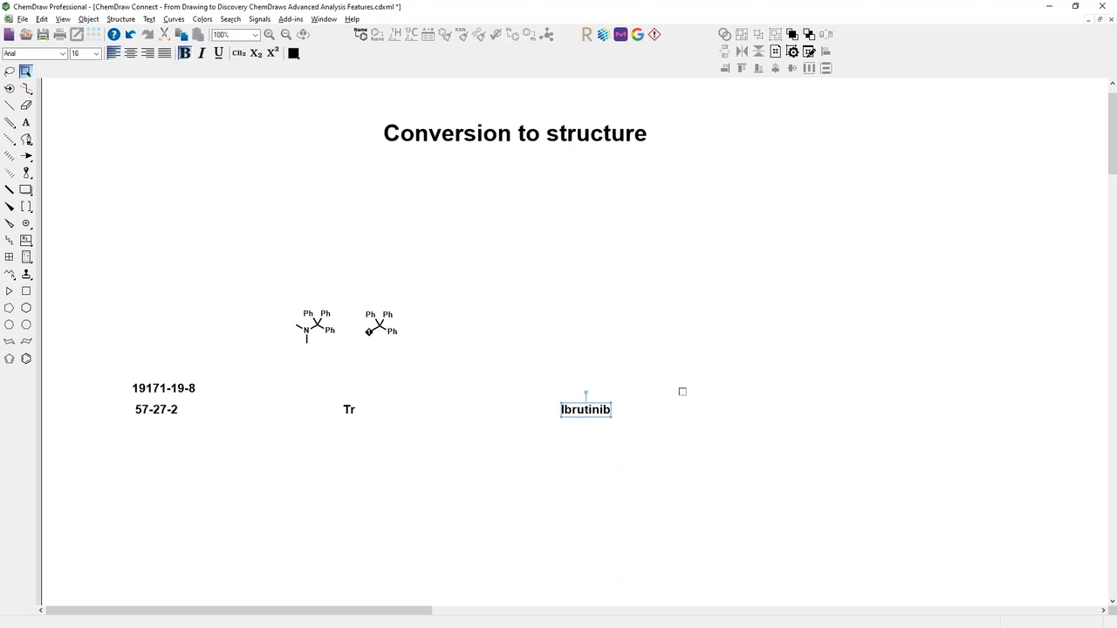
click(122, 19)
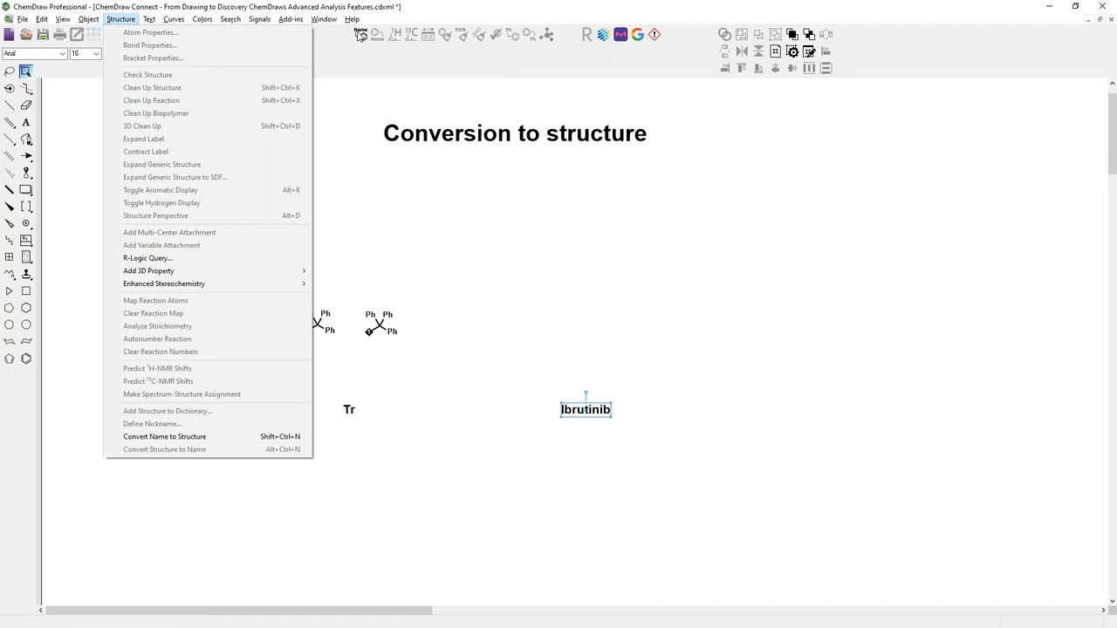
click(284, 441)
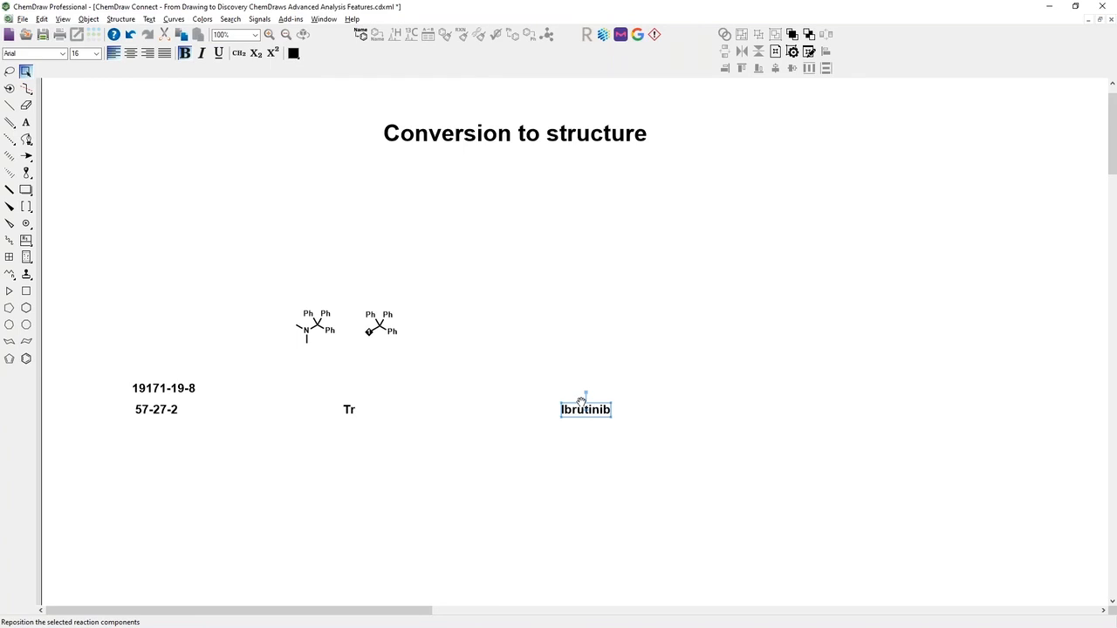
key(ctrl+shift+n)
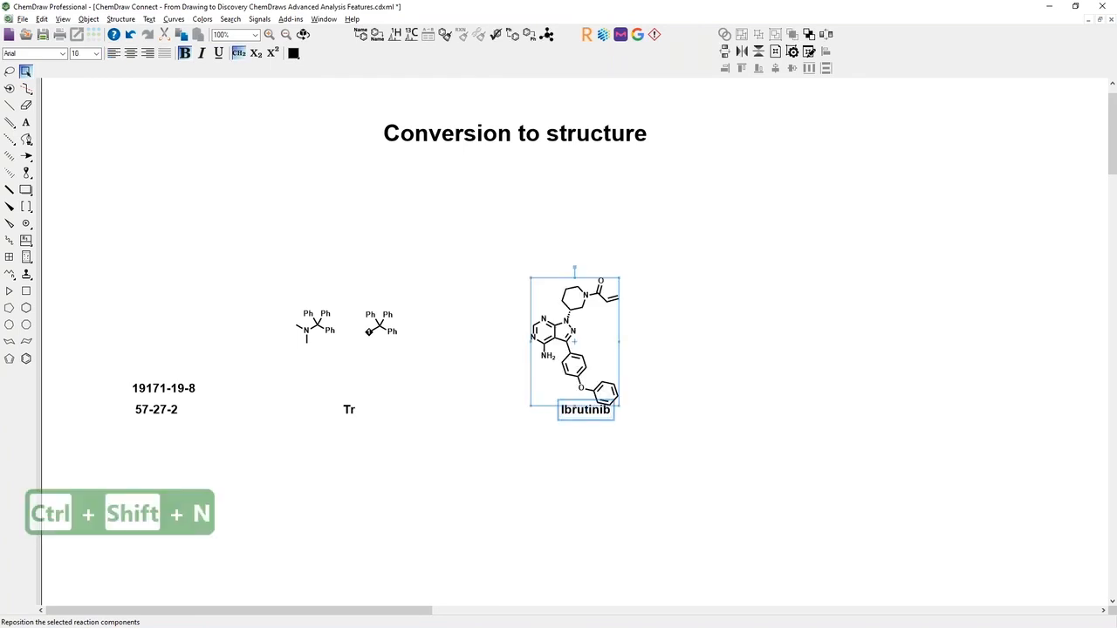
click(599, 456)
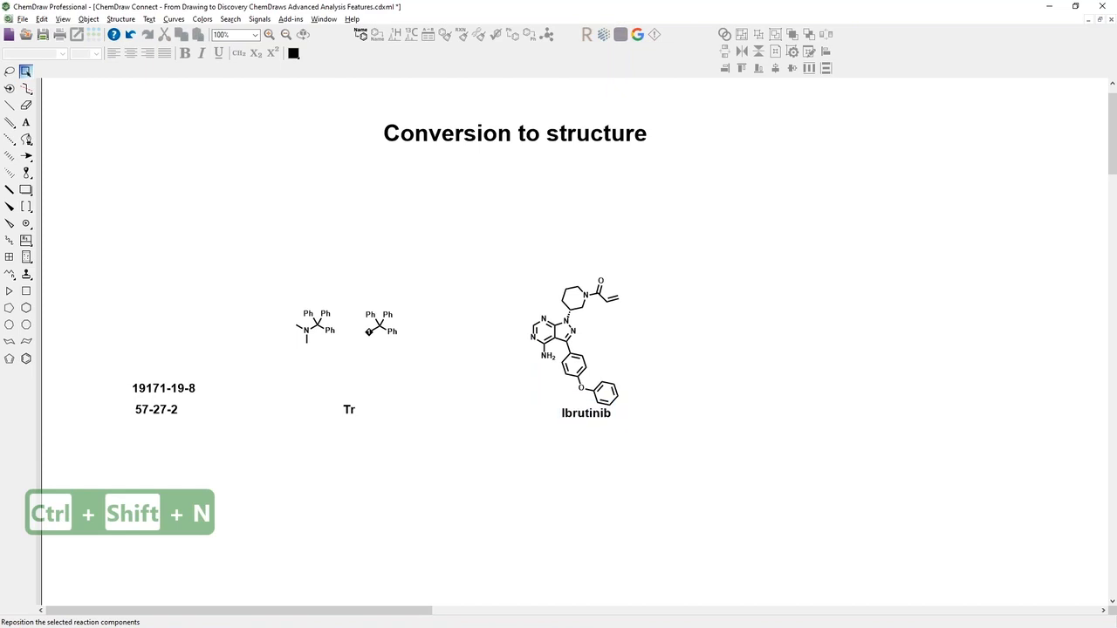
double_click(587, 422)
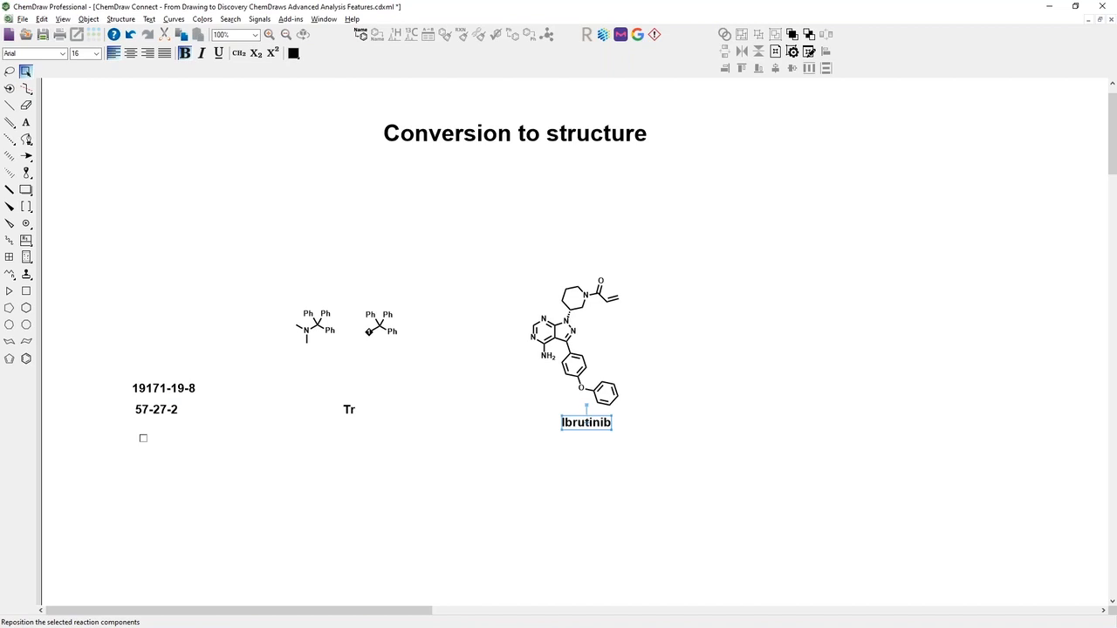
key(Escape)
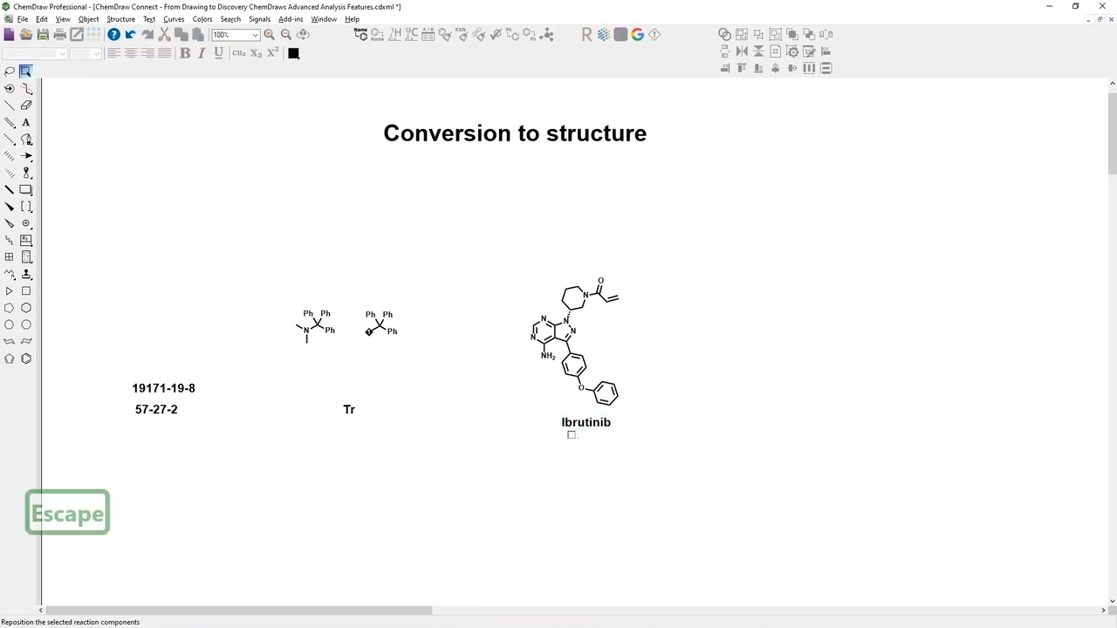
Step: View the Insert Structure dialog with nothing selected, dismiss it, and look up the name-to-structure conversion command
key(ctrl+shift+n)
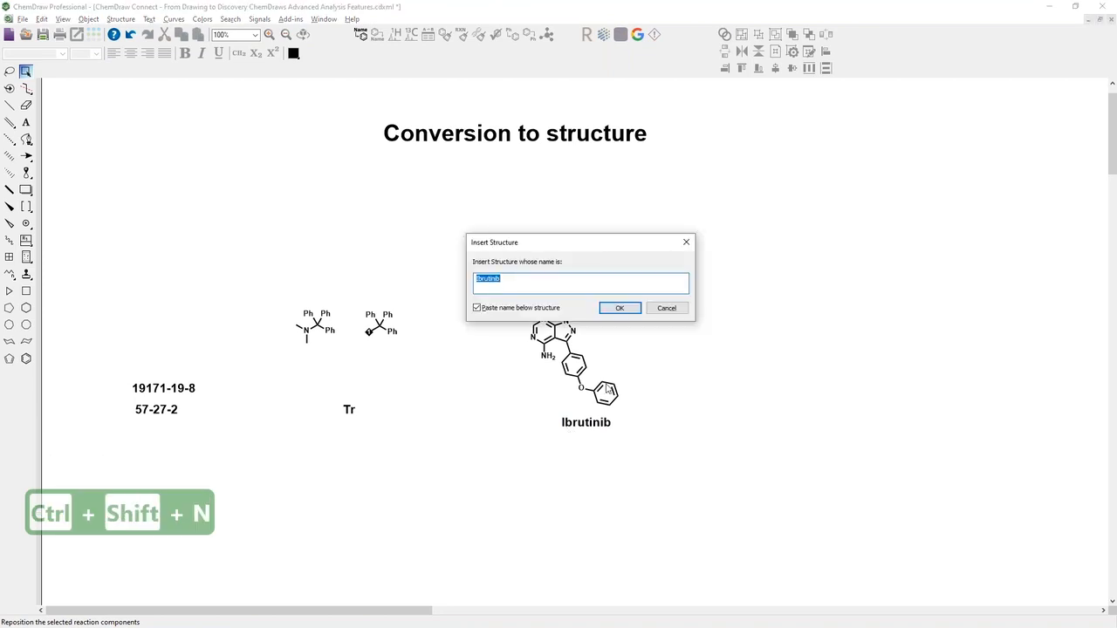
click(687, 244)
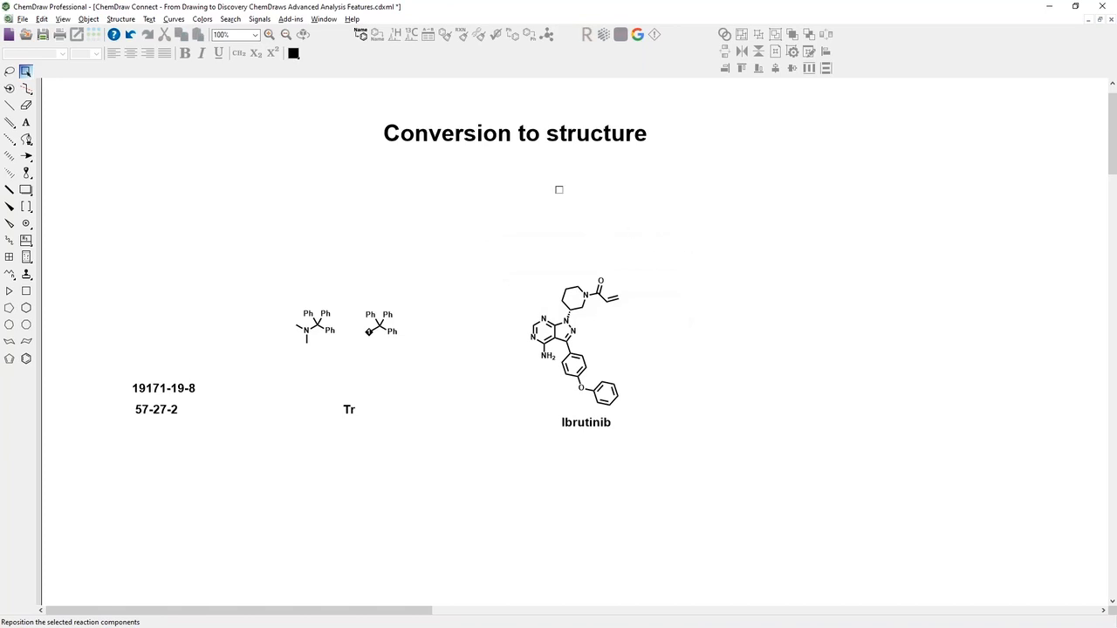
click(118, 20)
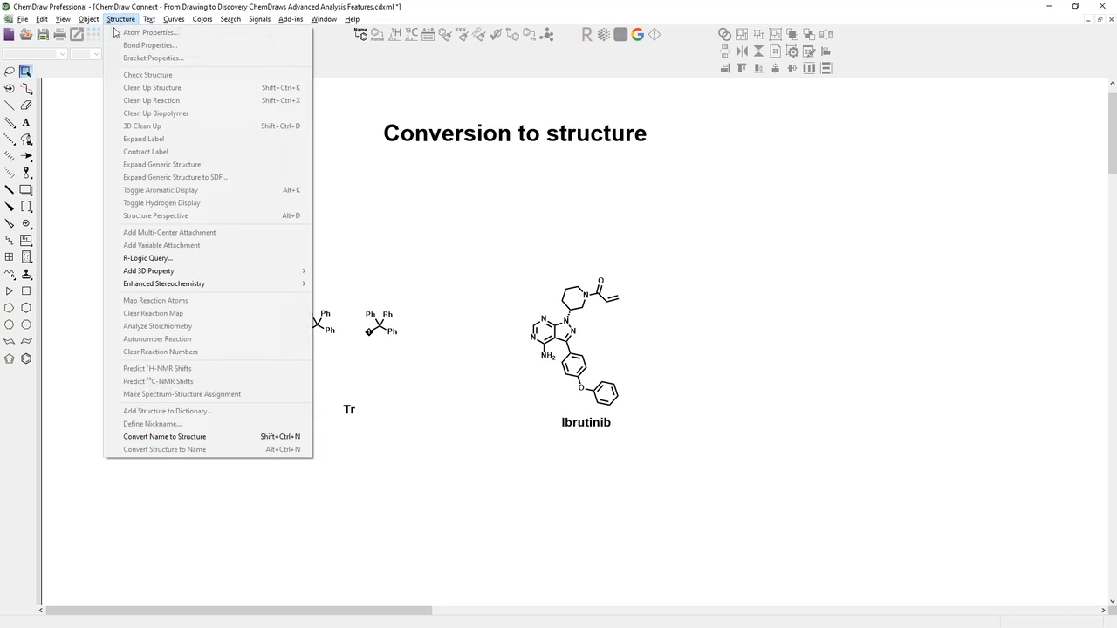
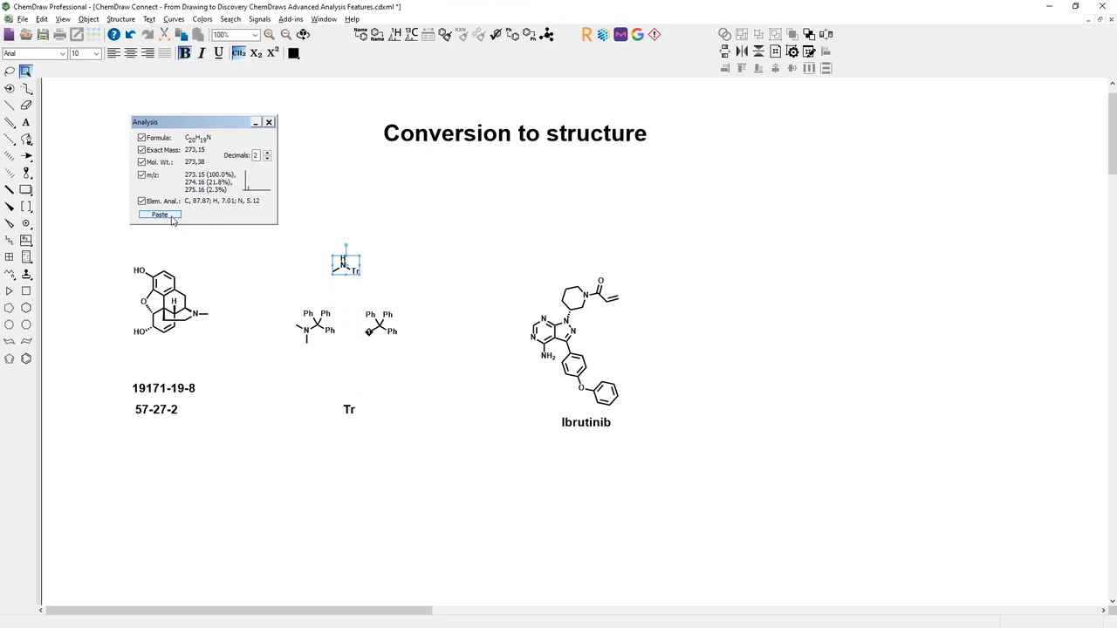
Step: Close the Analysis window and look up the Add Structure to Dictionary command for the selected Tr-protected amine
click(269, 123)
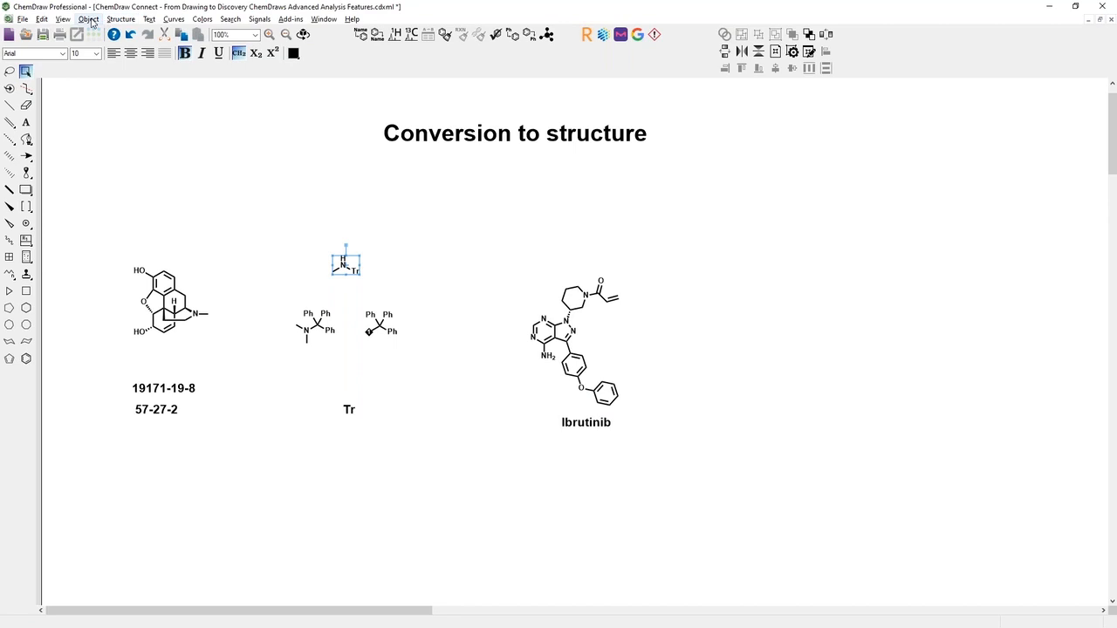
click(121, 18)
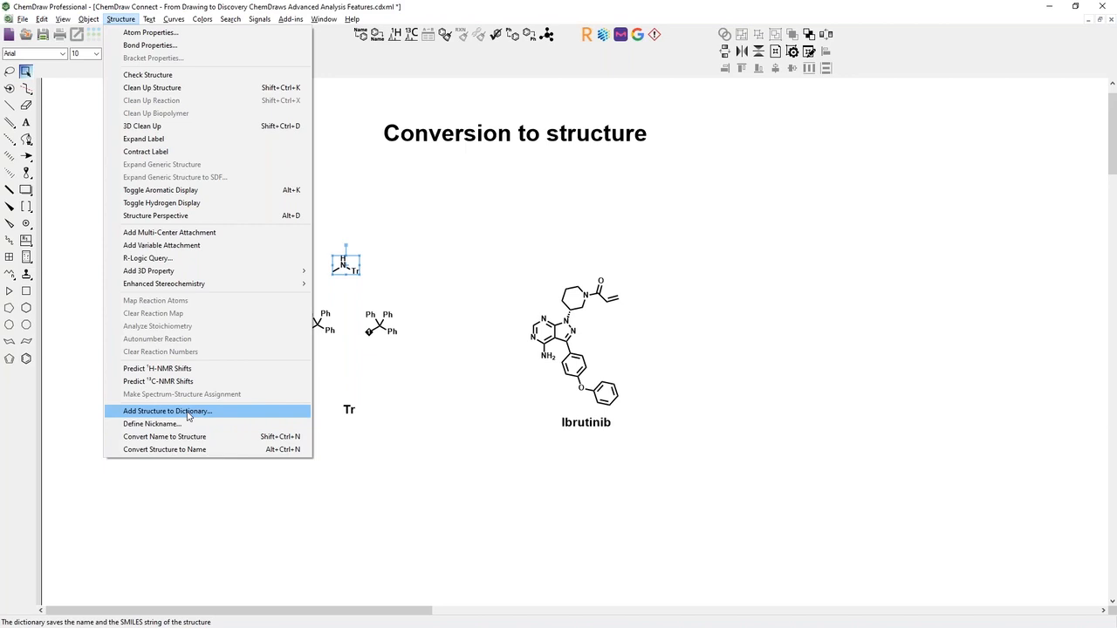
click(503, 209)
Step: Draw a single bond below the generic structure with variable ring attachment and look up the Add Variable Attachment command
drag(1112, 114, 1111, 400)
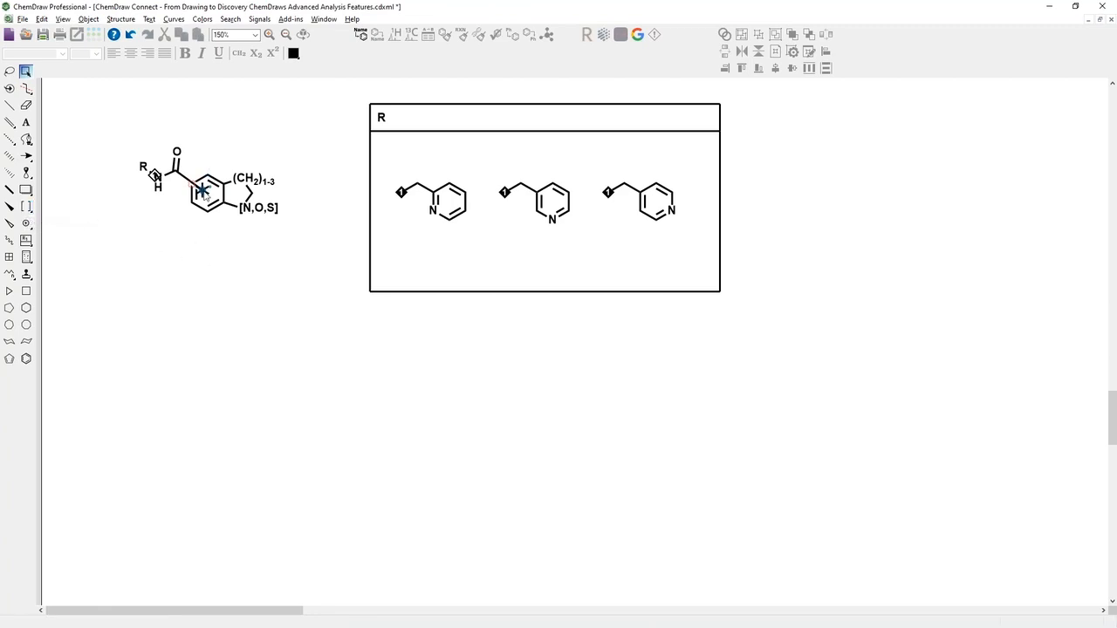
key(x)
click(119, 19)
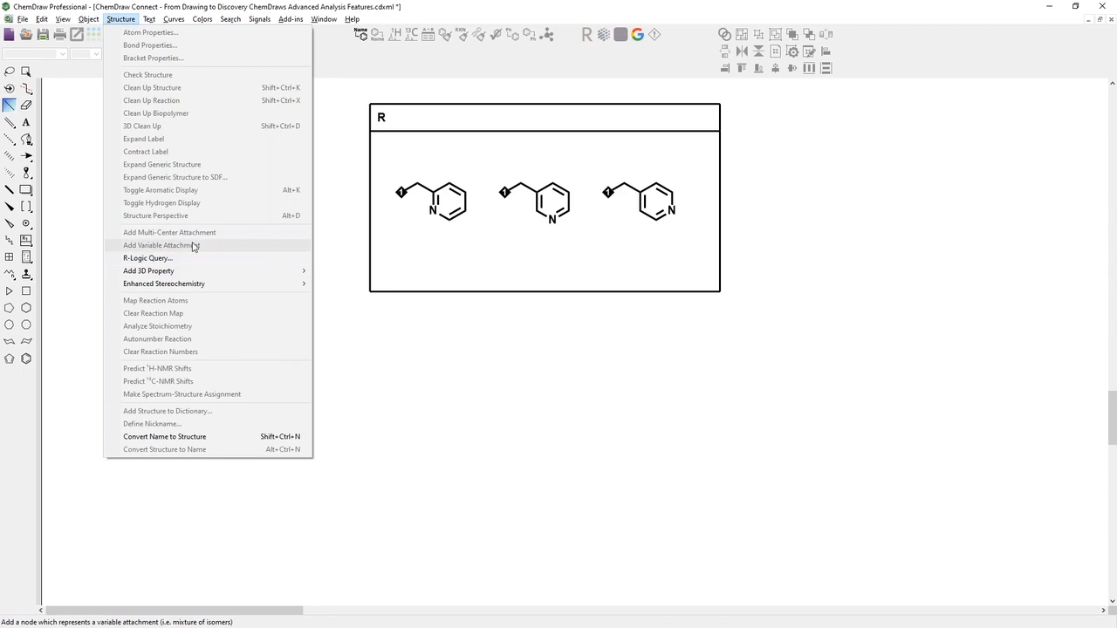
key(Escape)
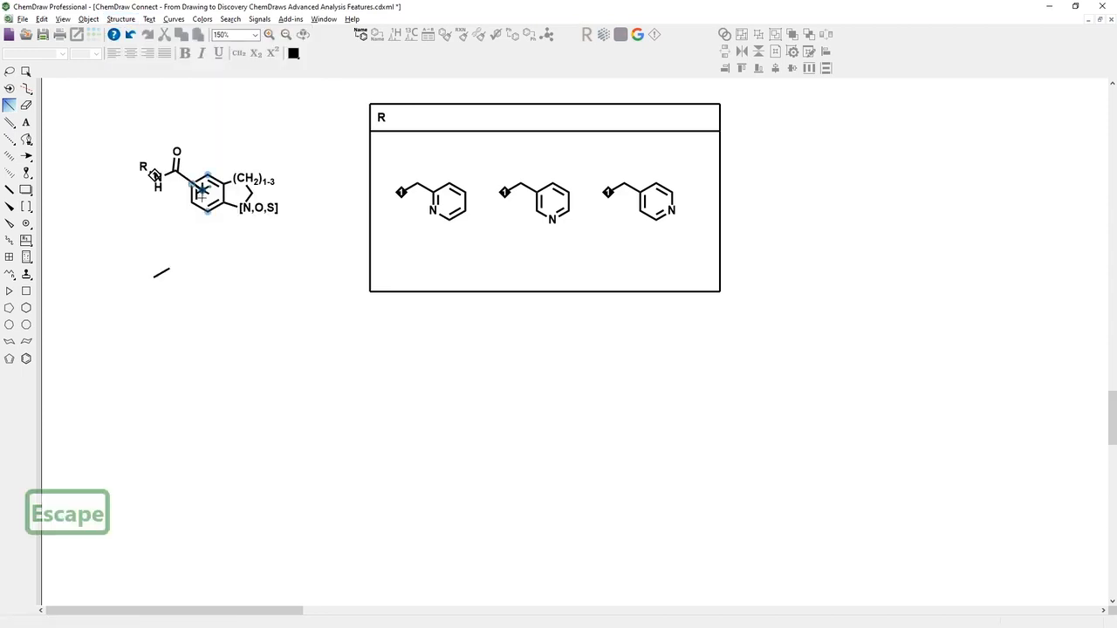
Step: Delete the single bond below the generic structure
key(Delete)
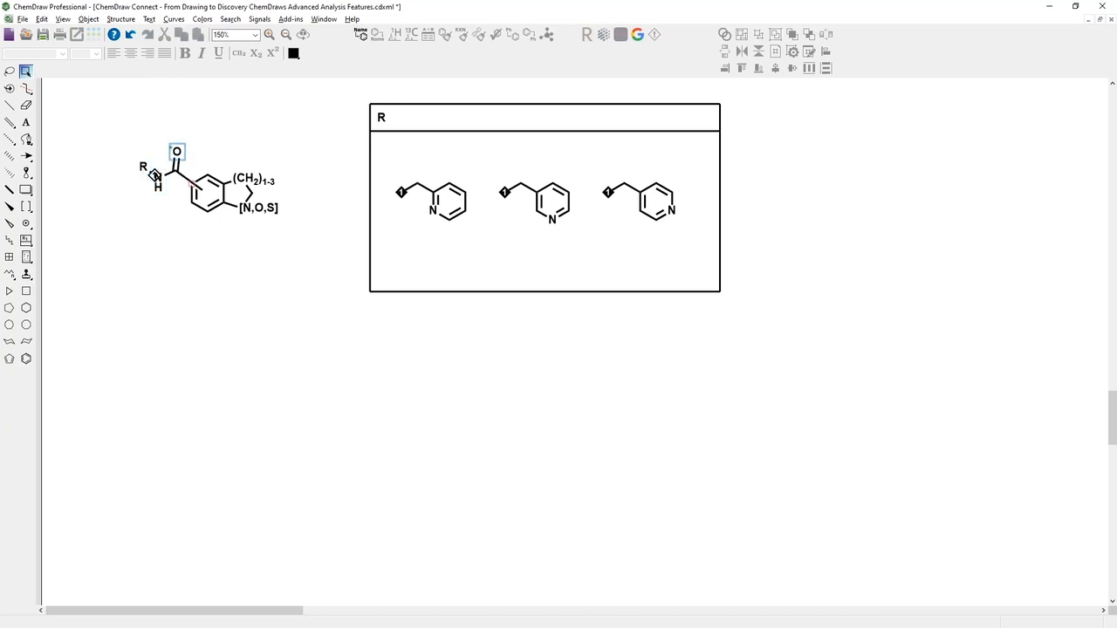
click(123, 19)
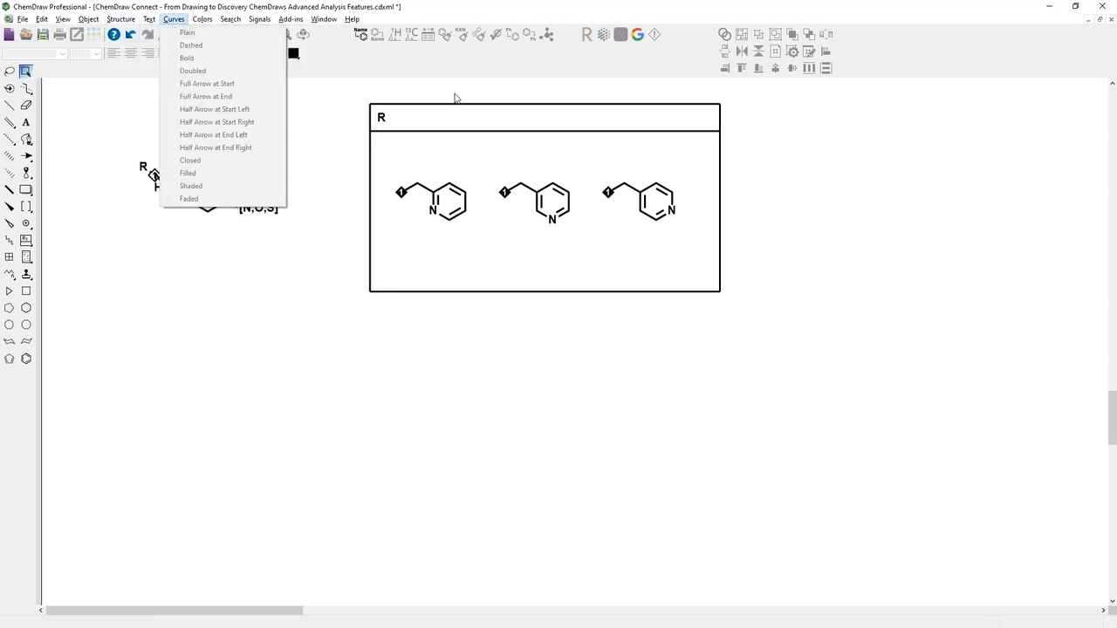
click(366, 97)
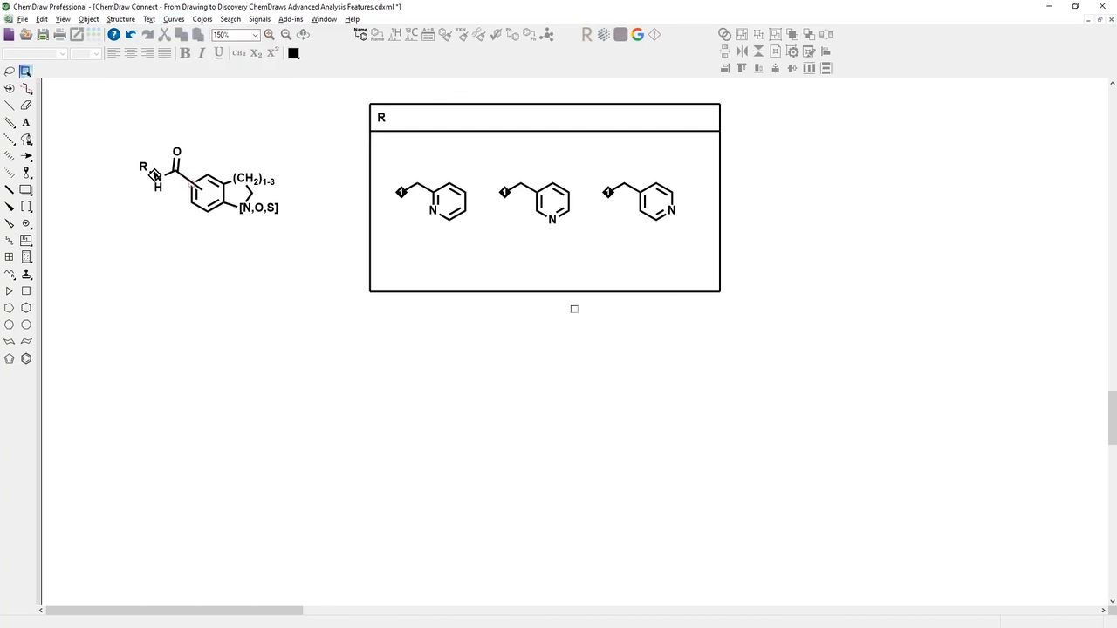
click(367, 119)
Step: Expand the generic structure together with its R-group table of three pyridylmethyl substituents into the enumerated structures
drag(88, 84, 832, 371)
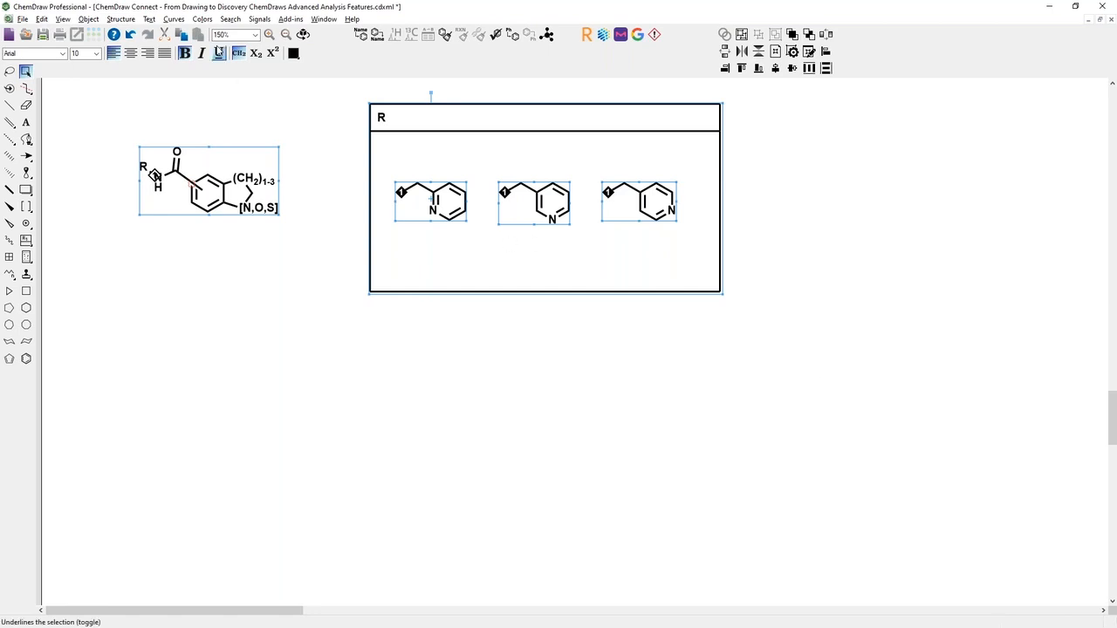
click(120, 20)
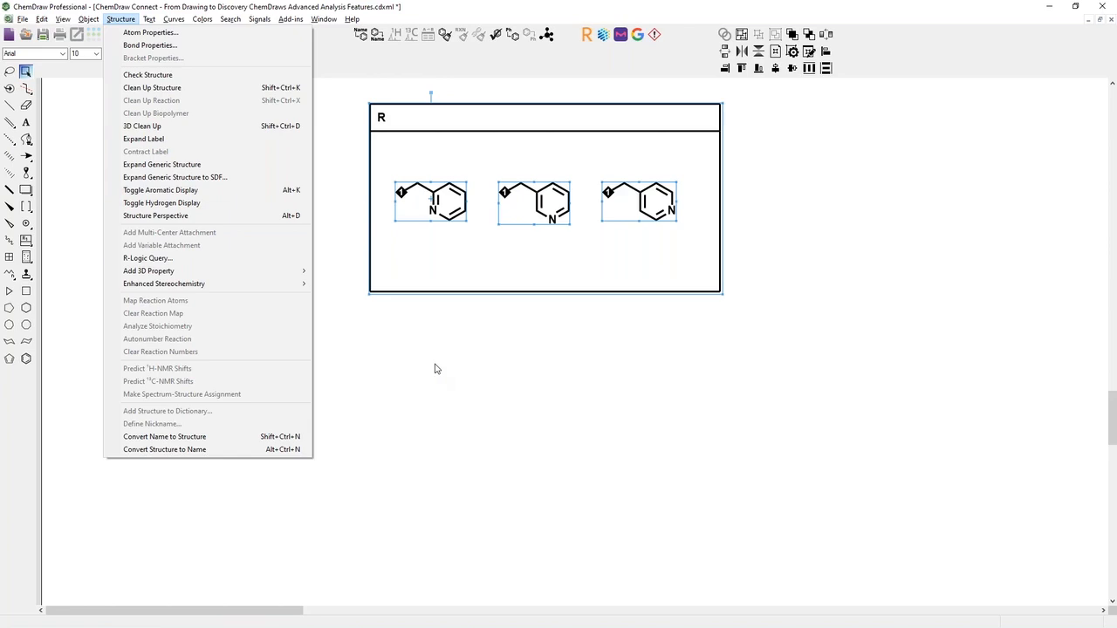
click(143, 165)
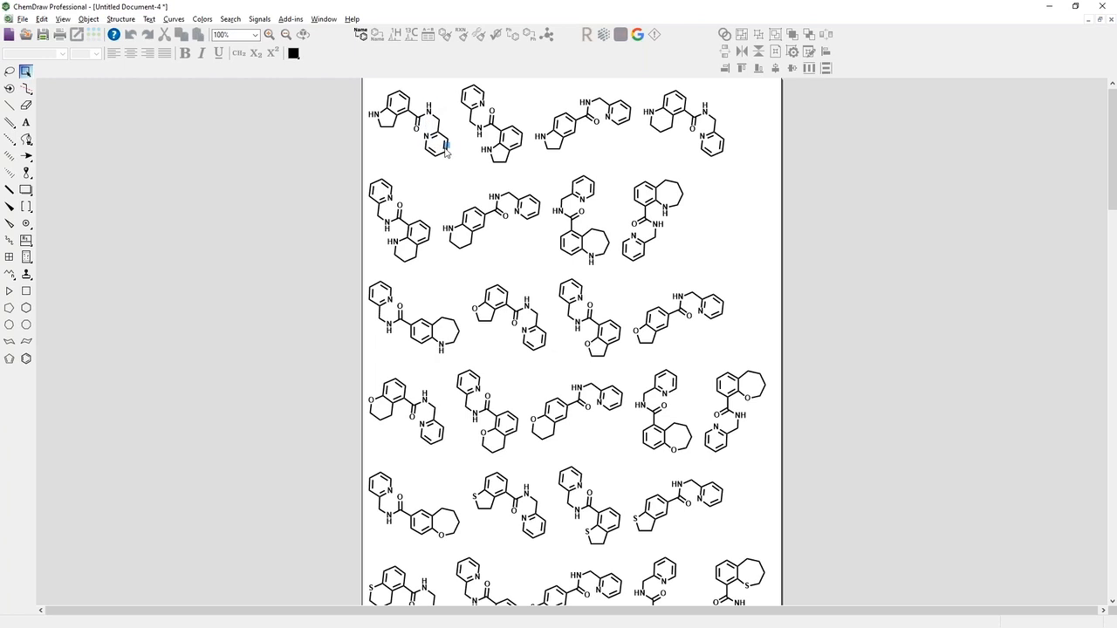
Step: Return to the ChemDraw Connect document, select the ibrutinib structure, and view the Reaxys substance search options without searching
key(ctrl+Tab)
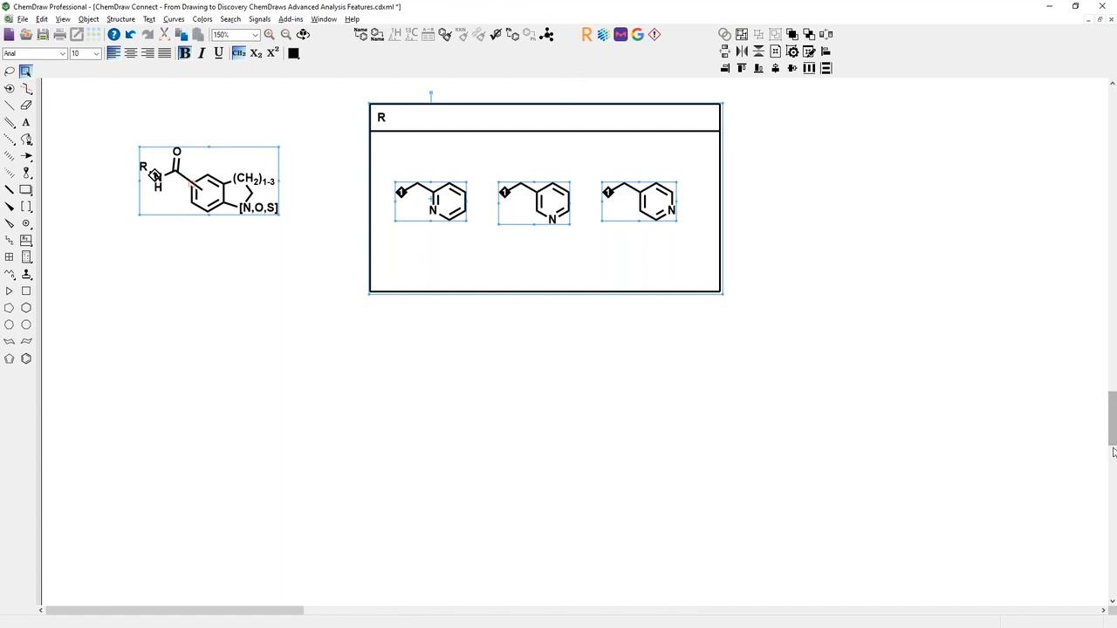
drag(1111, 402, 1114, 127)
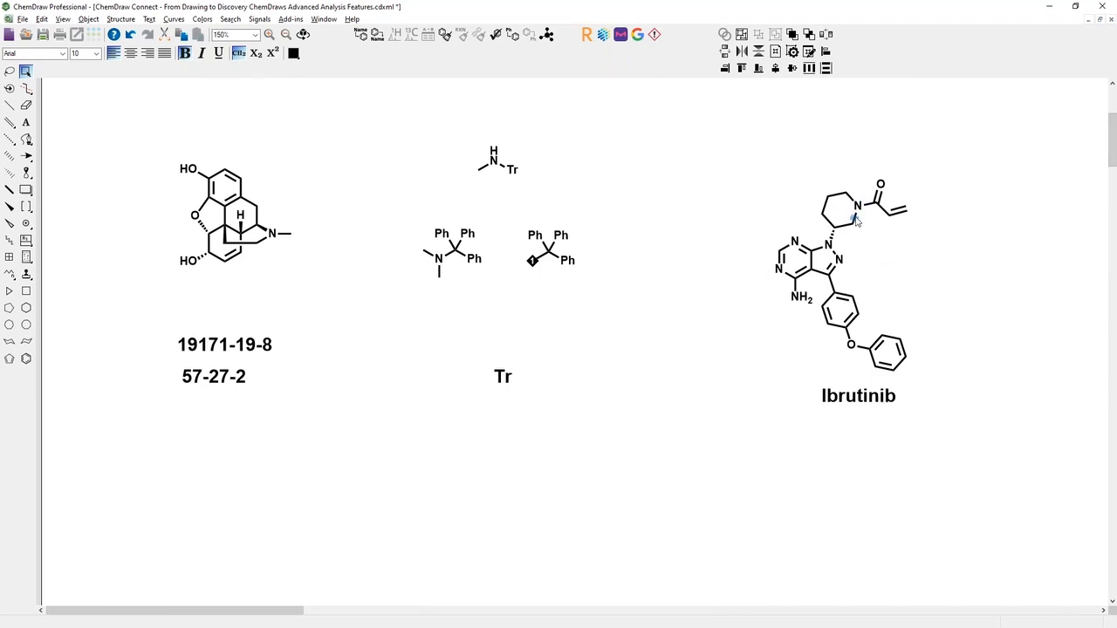
double_click(887, 196)
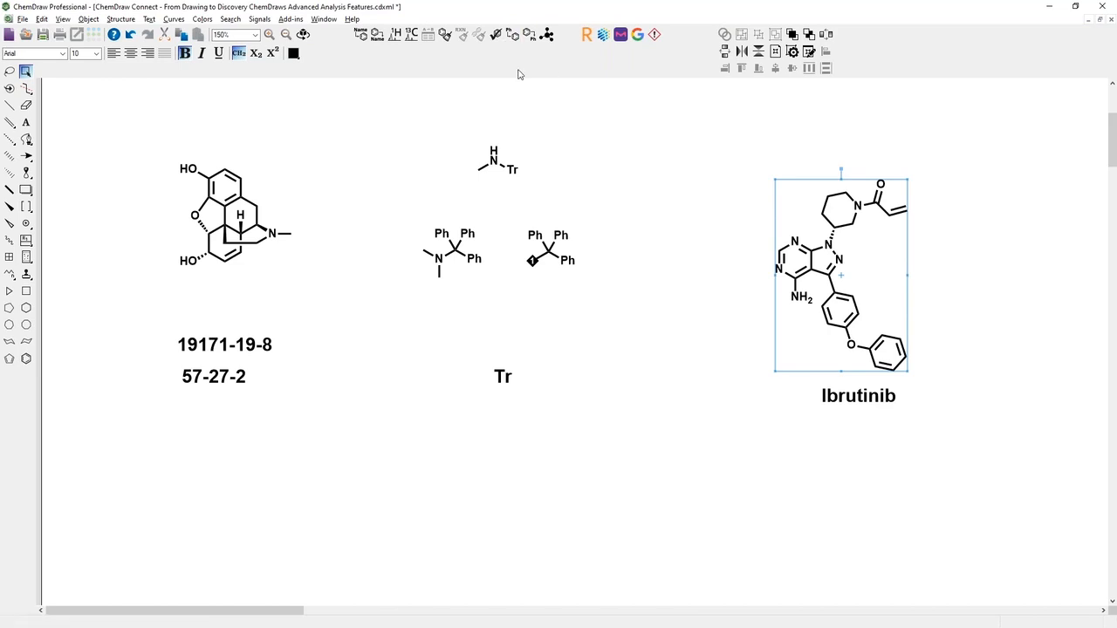
click(234, 21)
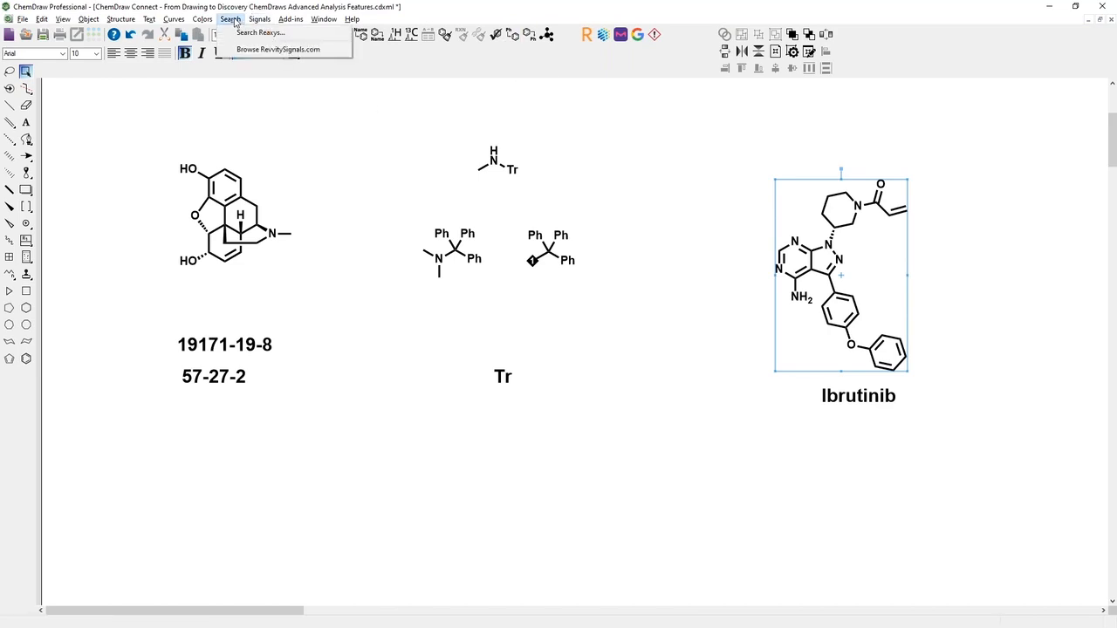
mouse_move(290, 19)
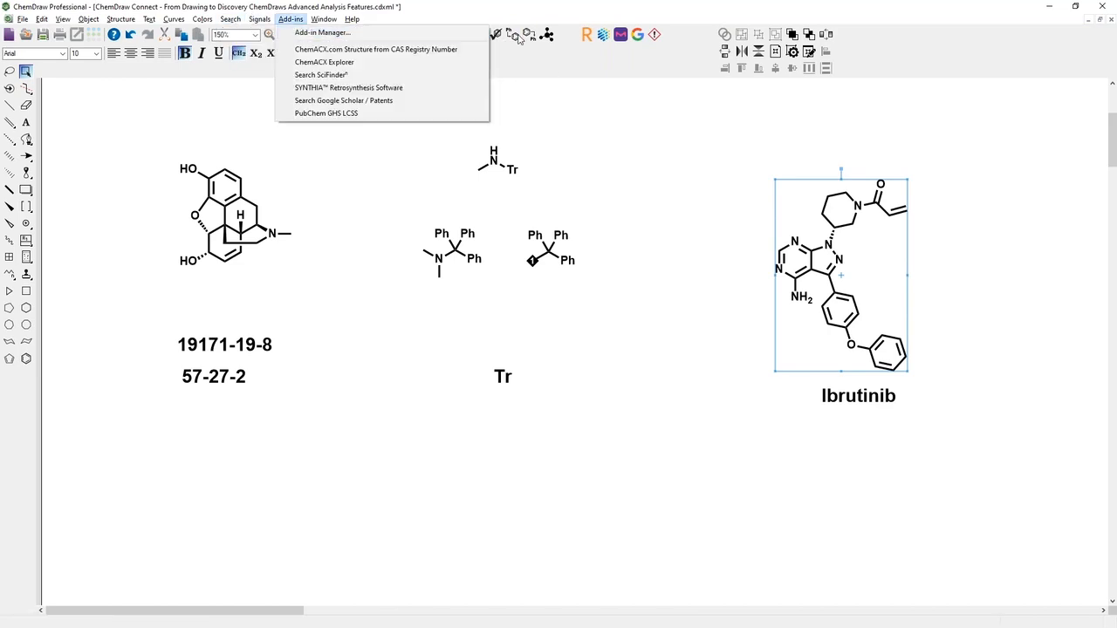
click(594, 54)
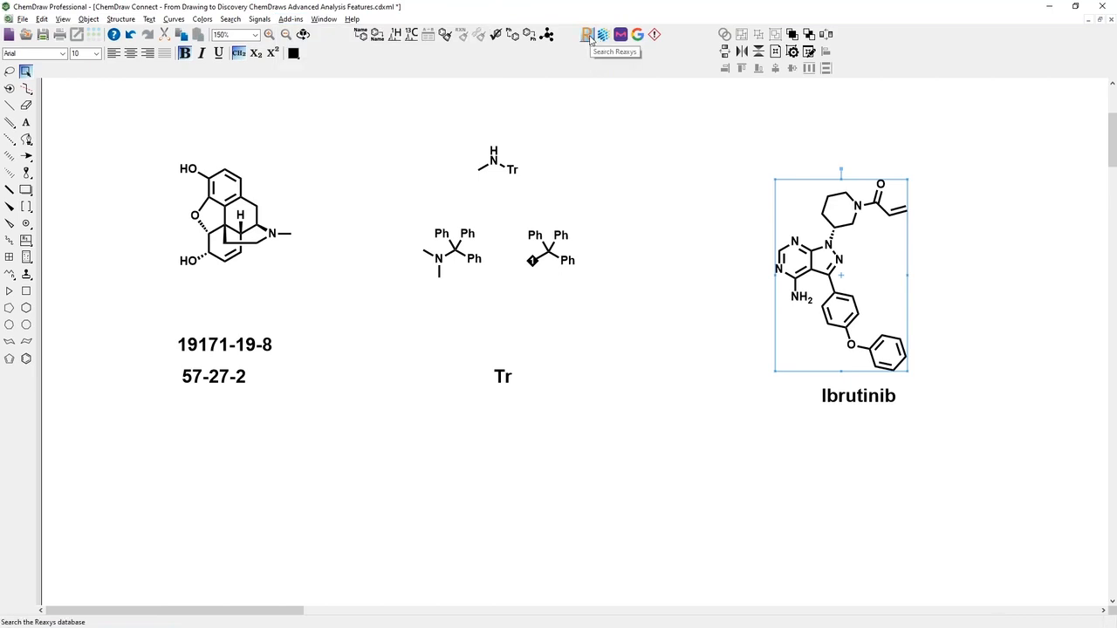
click(589, 40)
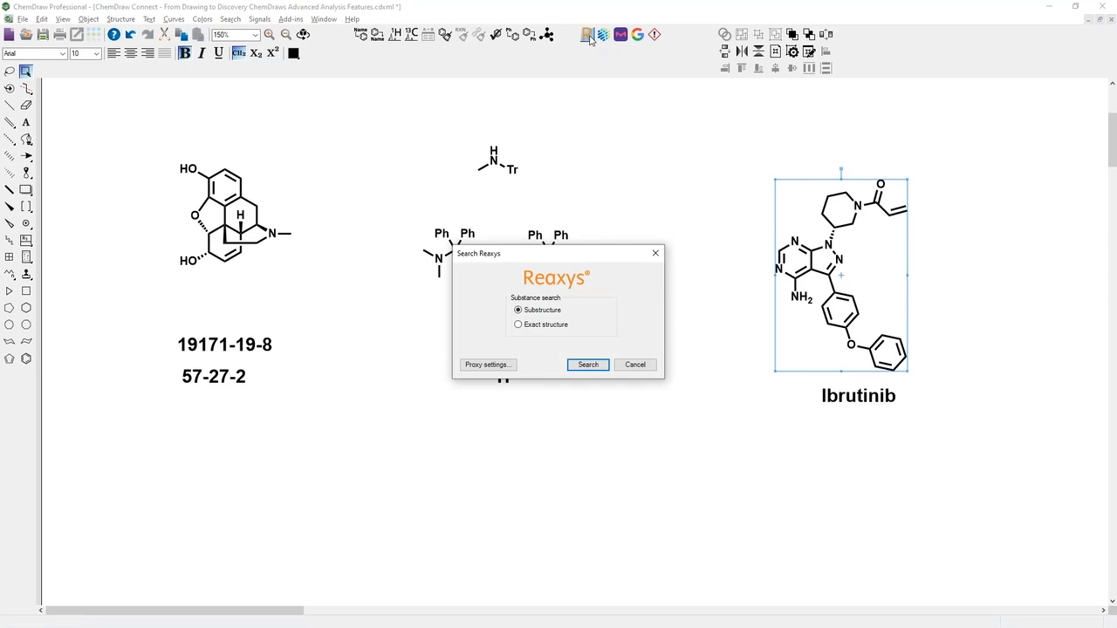
click(655, 254)
click(667, 284)
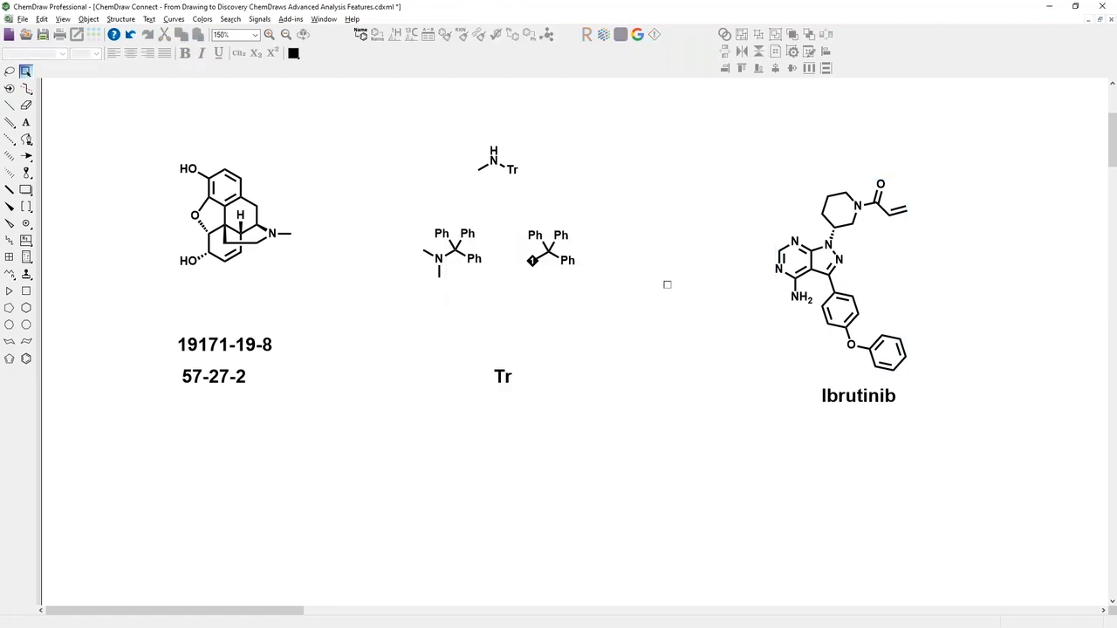
Step: Draw a reaction arrow pointing to the ibrutinib structure, select both, and view the Reaxys reaction product search options
key(e)
drag(681, 276, 761, 283)
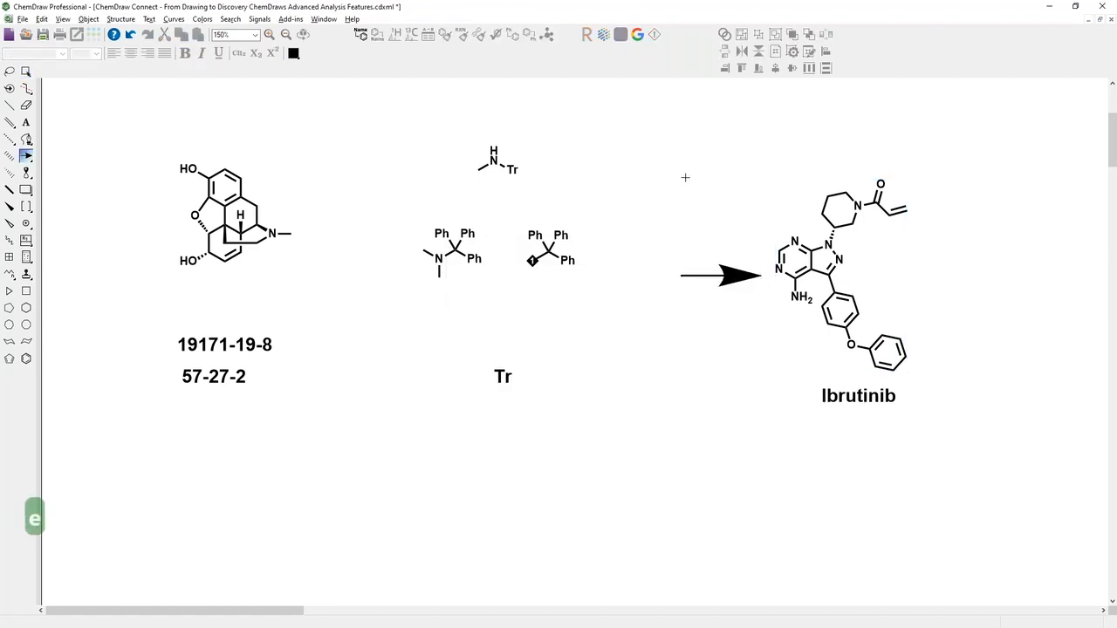
key(space)
drag(655, 152, 940, 380)
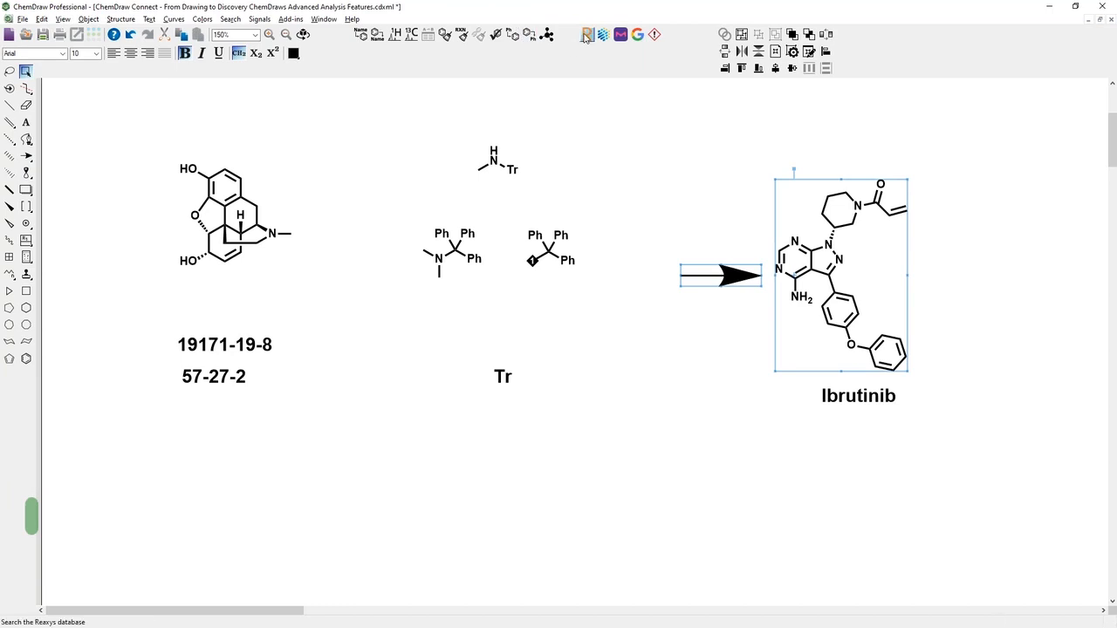
click(586, 35)
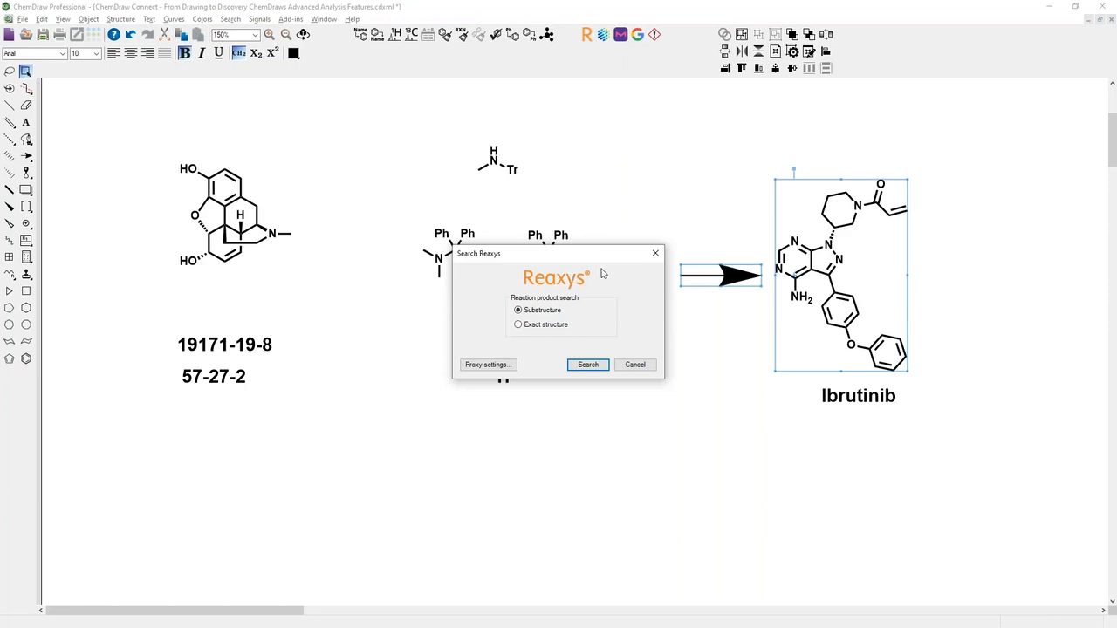
click(654, 253)
Step: Delete the reaction arrow beside the ibrutinib structure
drag(686, 244, 750, 297)
click(742, 287)
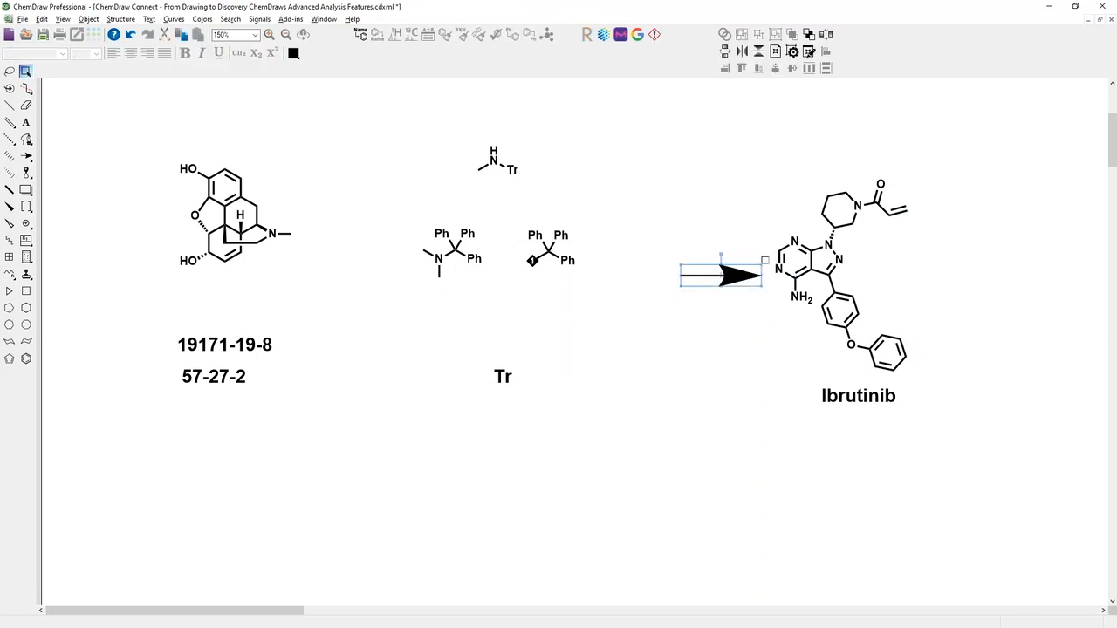
key(Delete)
Step: Run an exact structure search in Reaxys for ibrutinib, view the substance results, and return to the drawing
drag(728, 134, 946, 385)
click(587, 34)
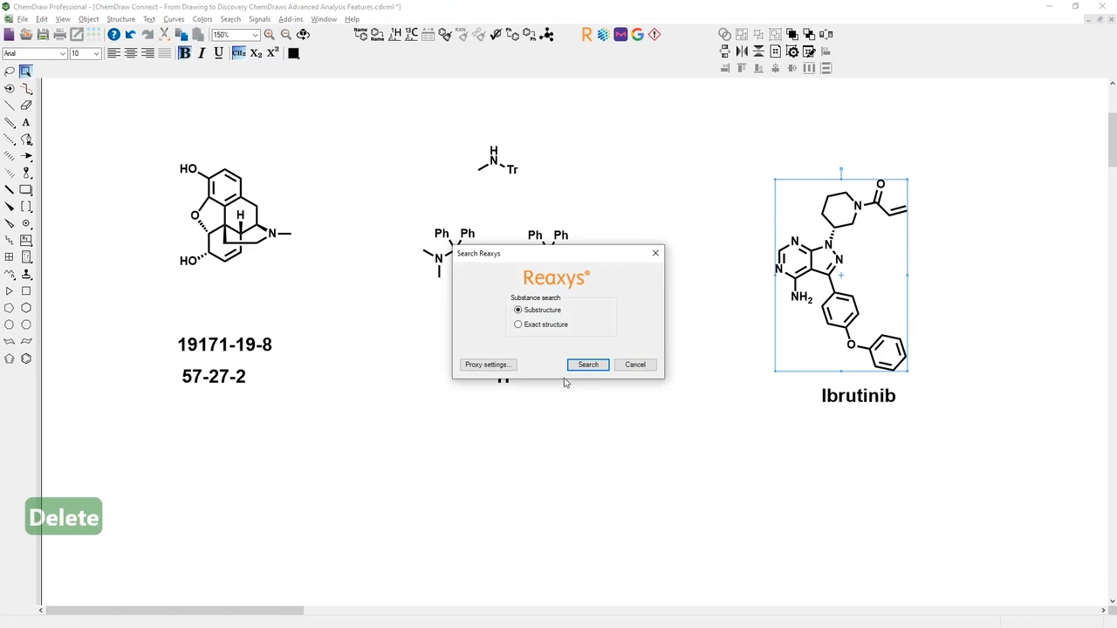
click(545, 325)
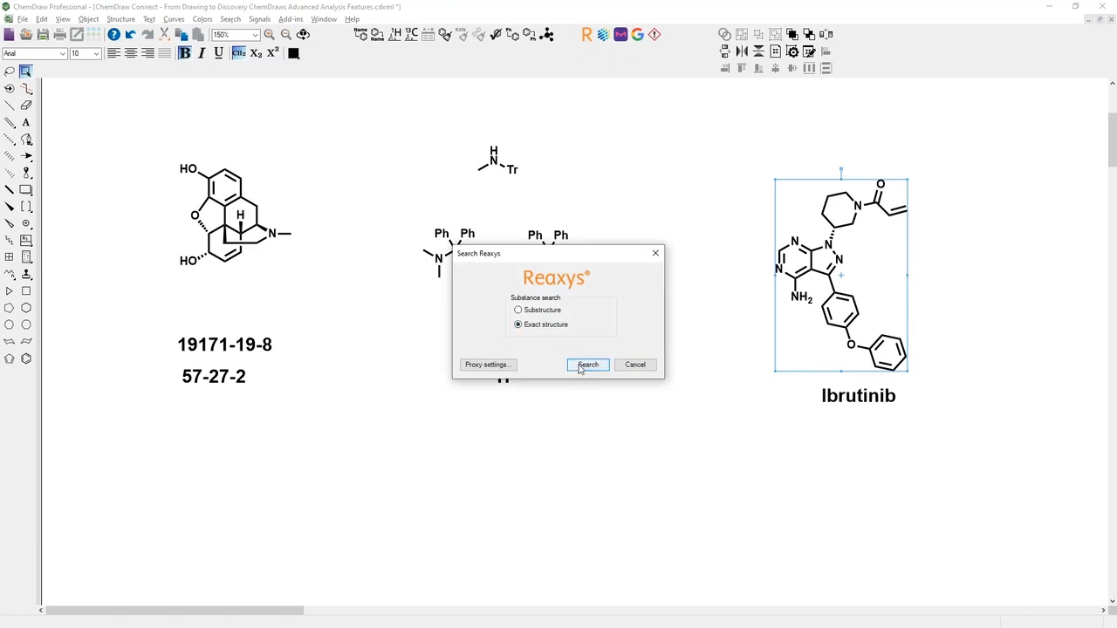
click(587, 365)
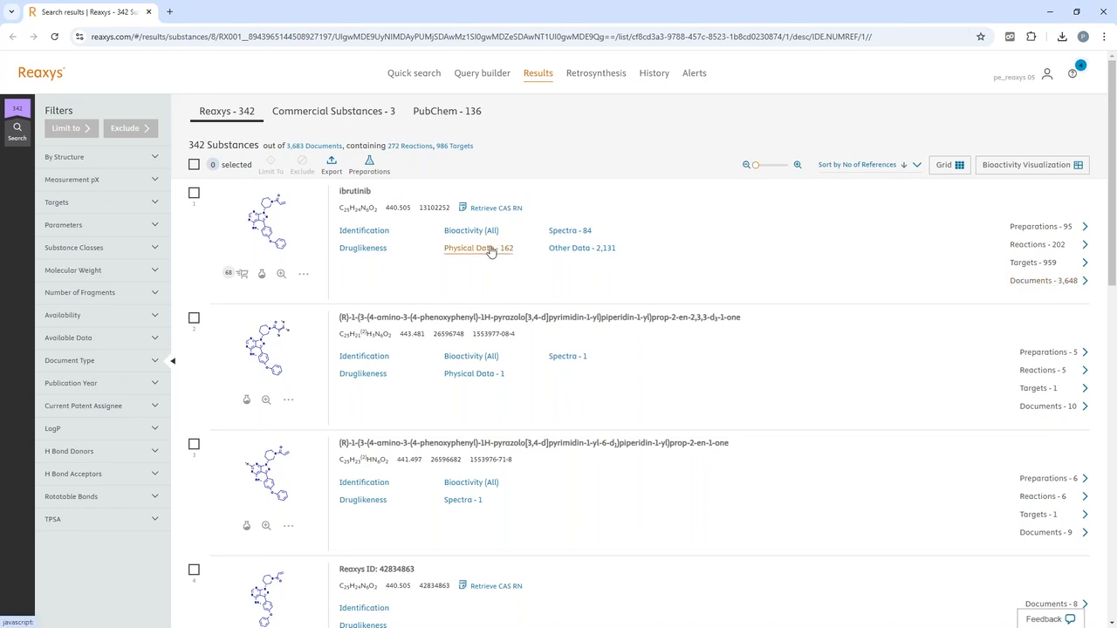
click(1048, 15)
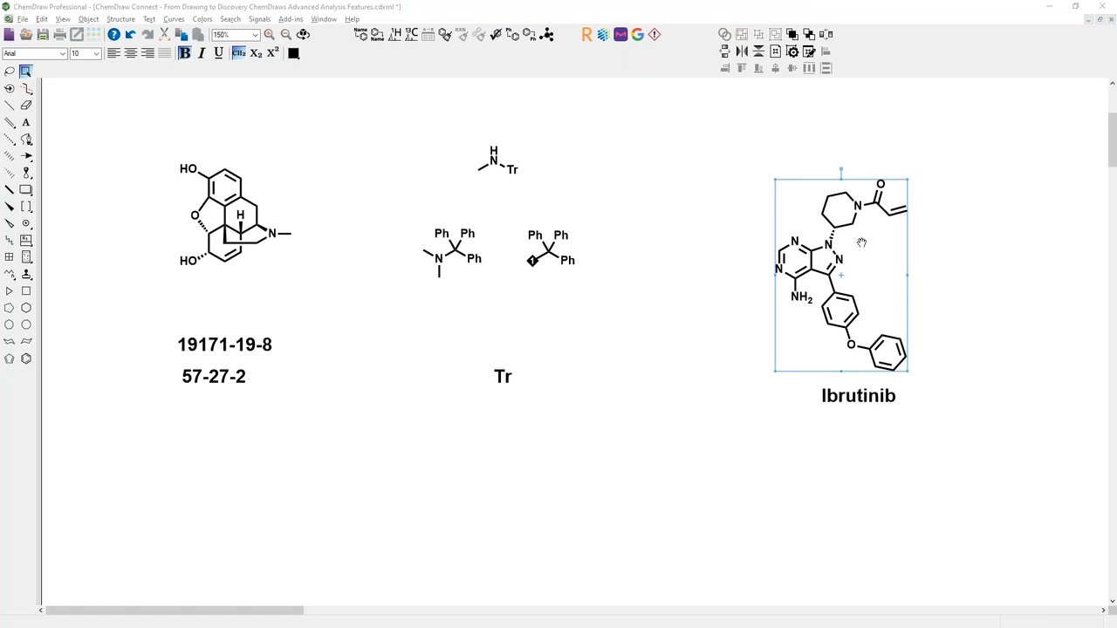
Step: Show the Chemical Properties window for the selected ibrutinib structure, place it beside the structure, examine the values, and close it
click(62, 19)
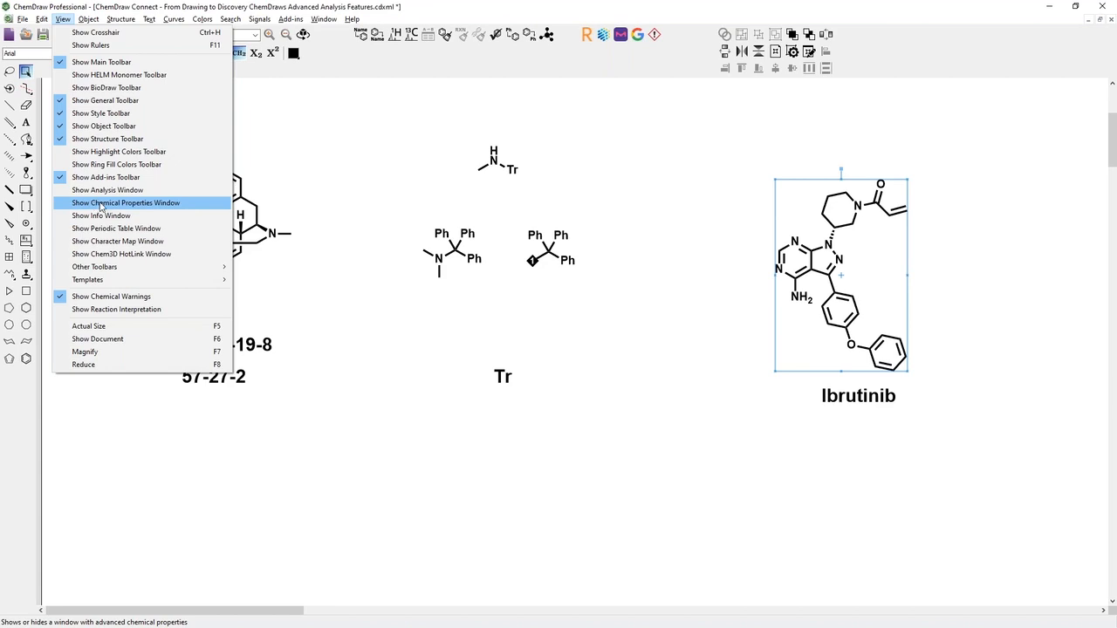
click(101, 206)
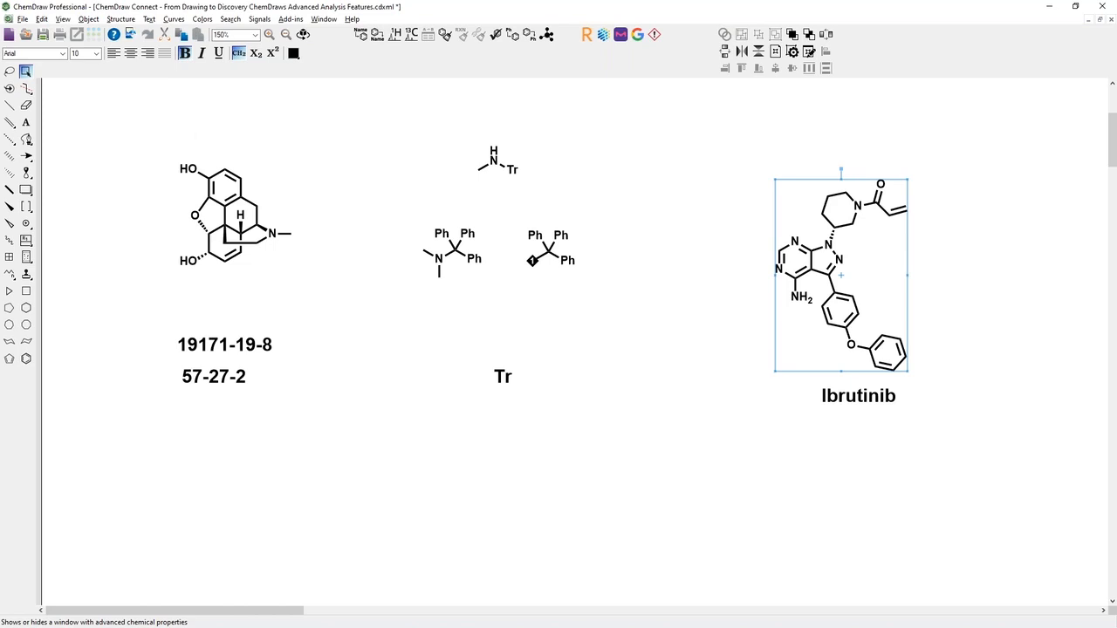
drag(98, 102, 650, 154)
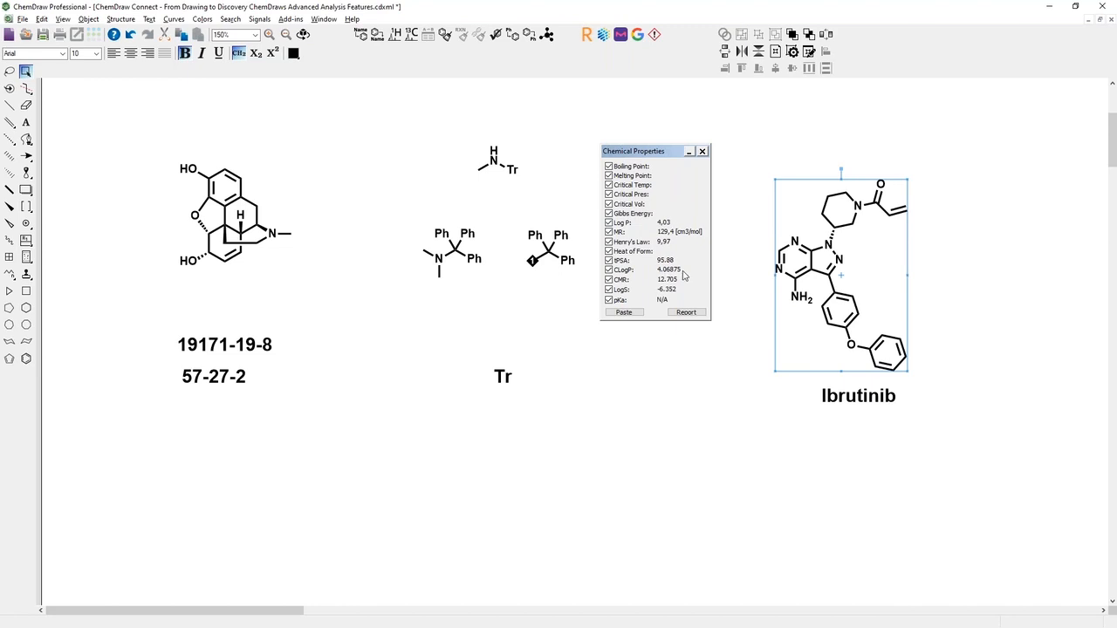
click(703, 152)
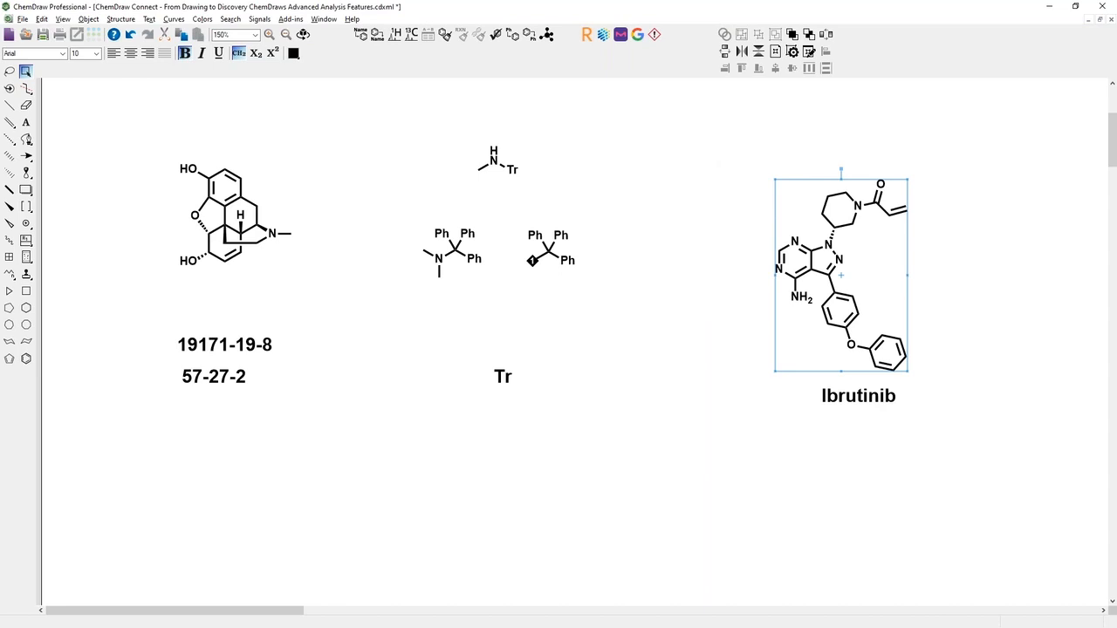
click(353, 20)
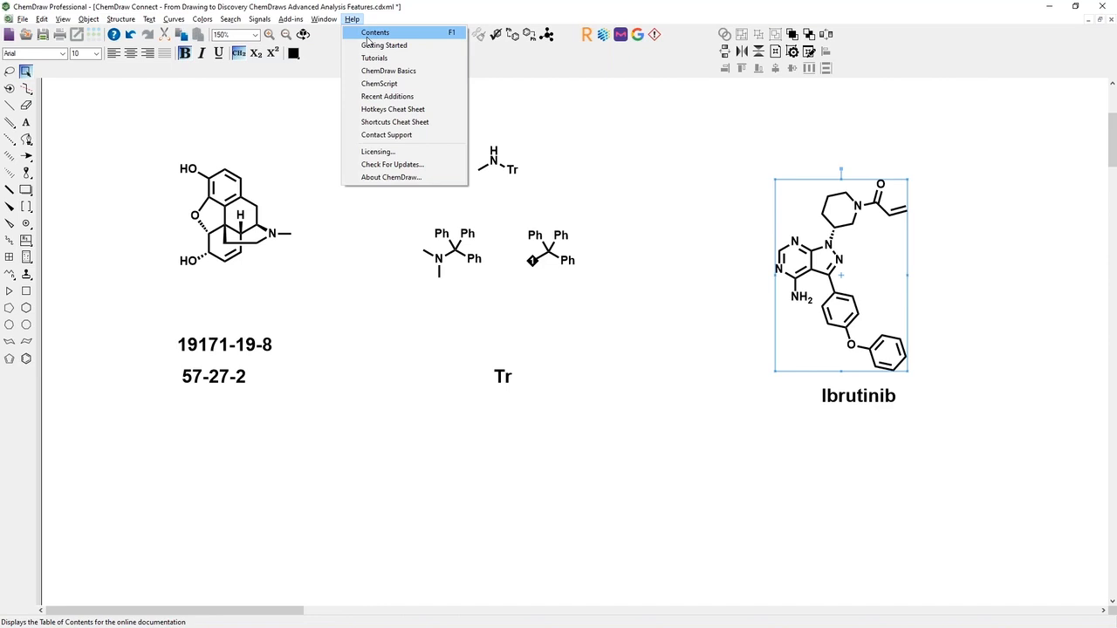
click(428, 18)
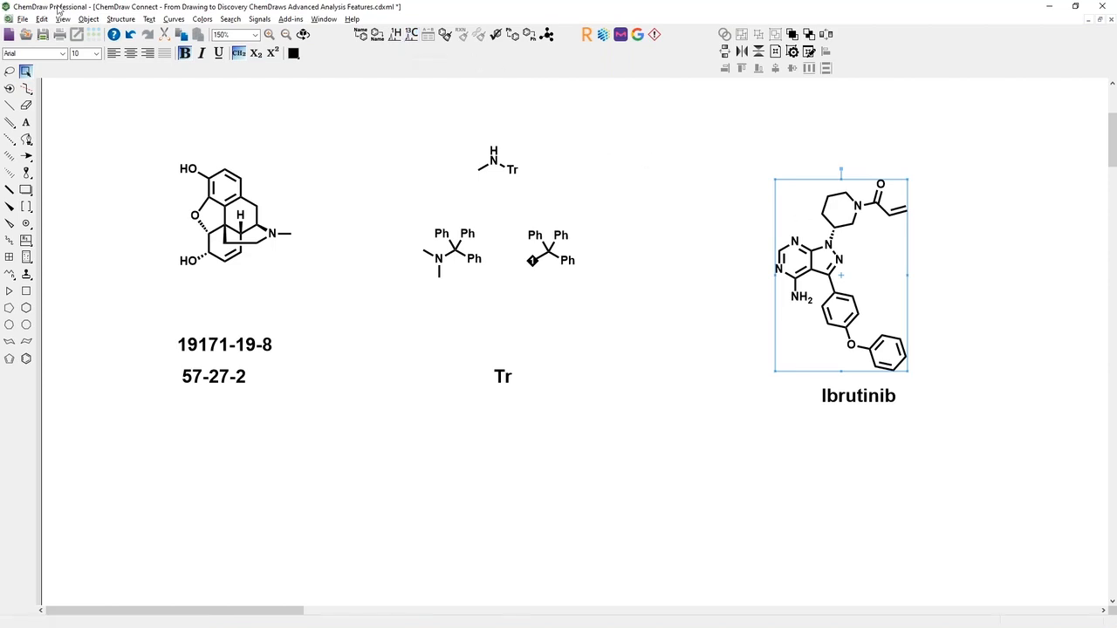
Step: Predict the 1H-NMR shifts of the selected ibrutinib structure and review the estimated spectrum and prediction protocol
click(121, 18)
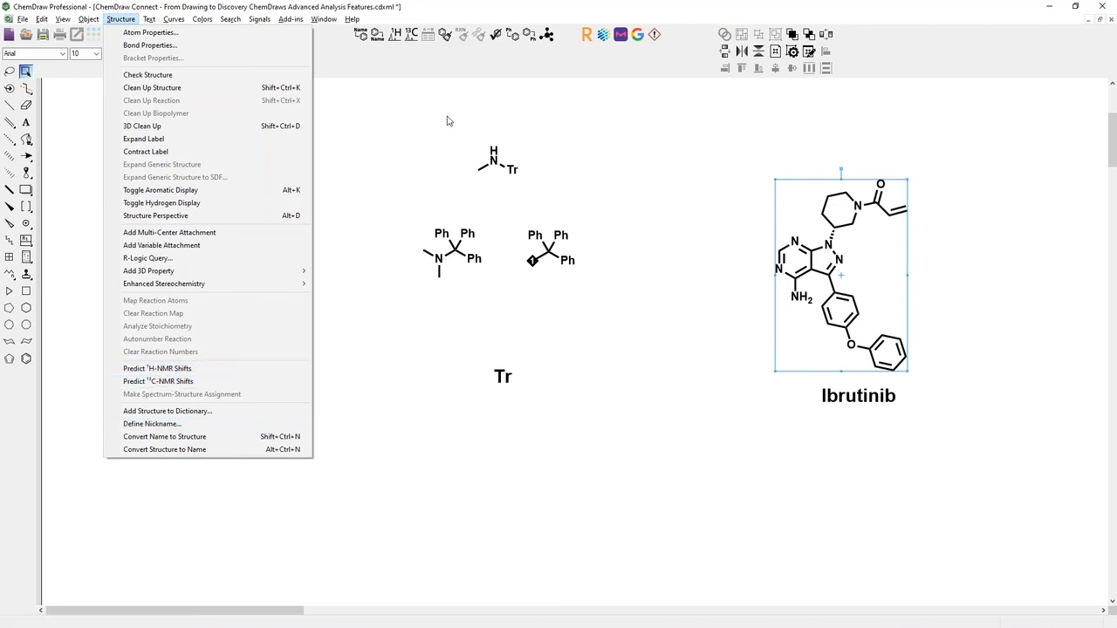
click(407, 64)
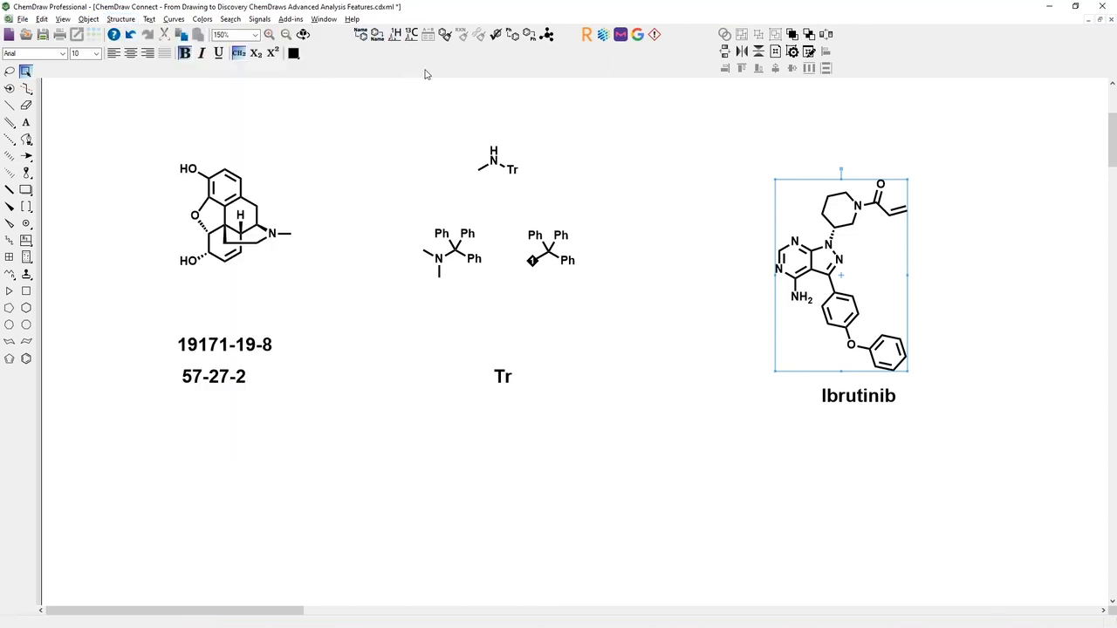
click(396, 35)
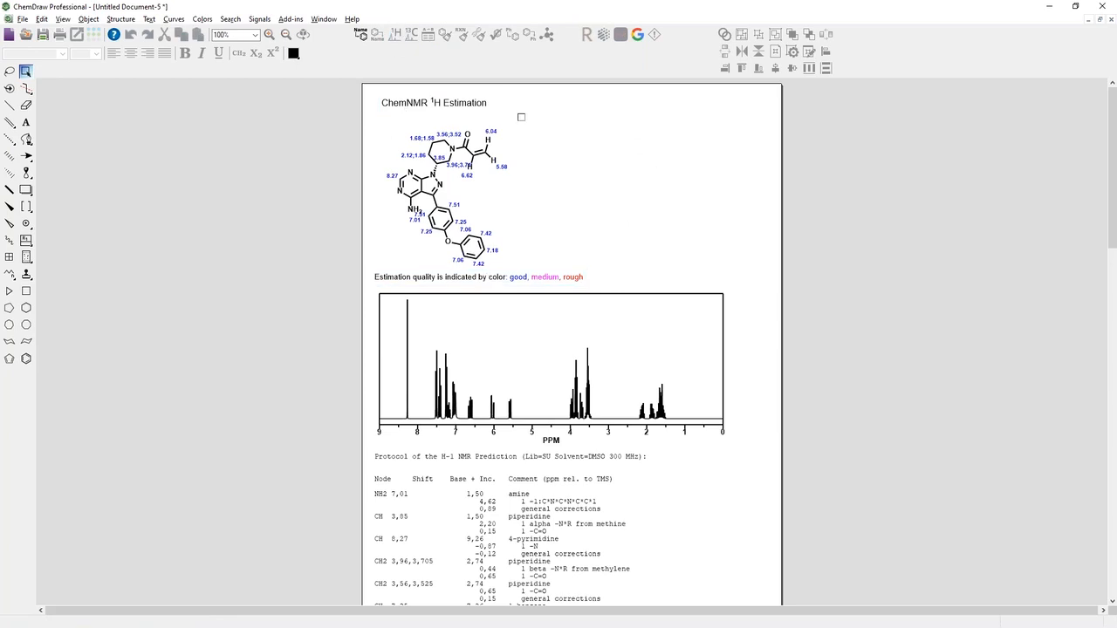
scroll(427, 317, down, 2)
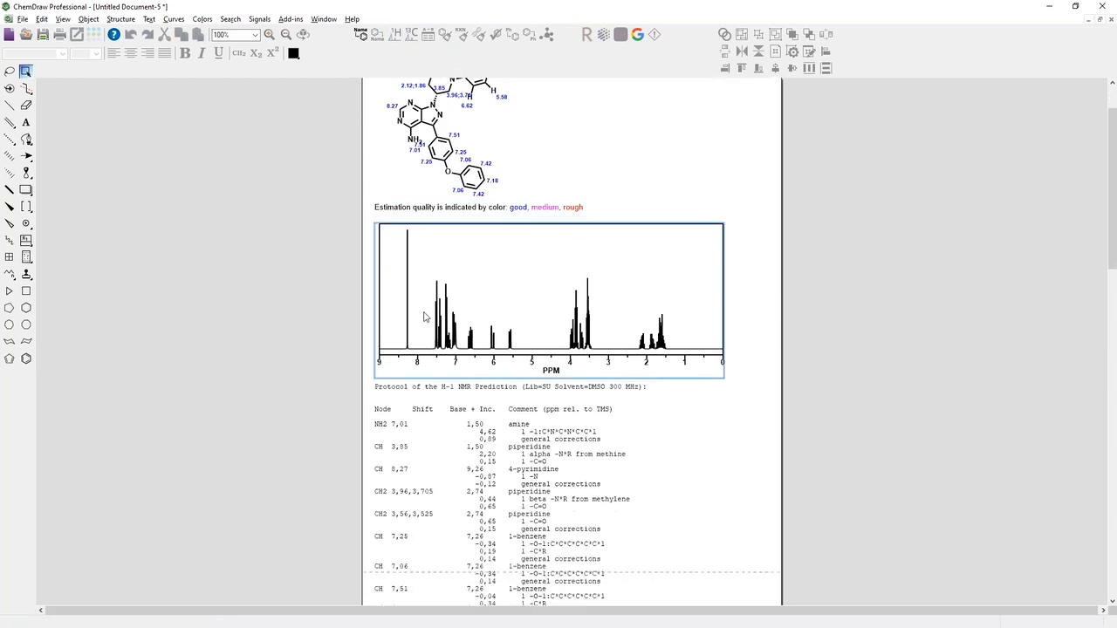
scroll(427, 316, down, 2)
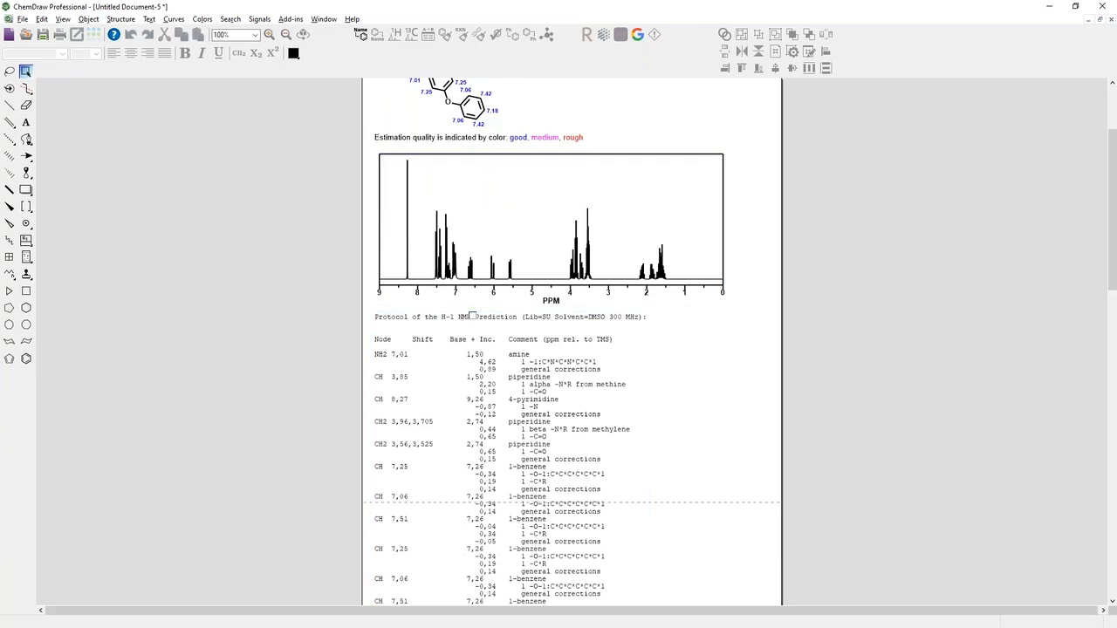
scroll(545, 384, up, 3)
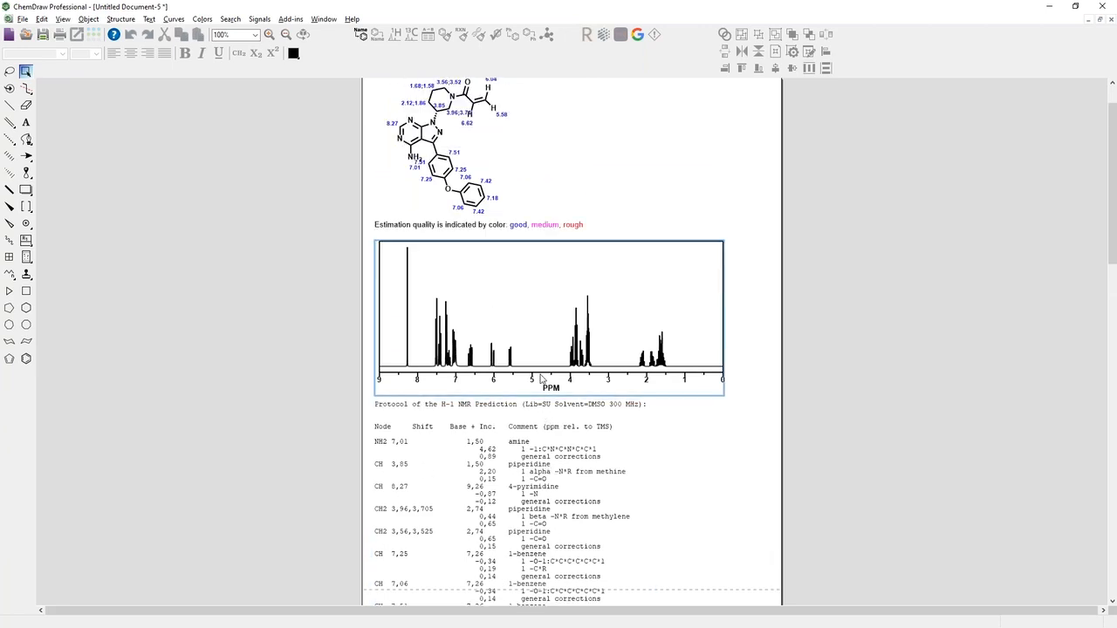
scroll(541, 378, up, 2)
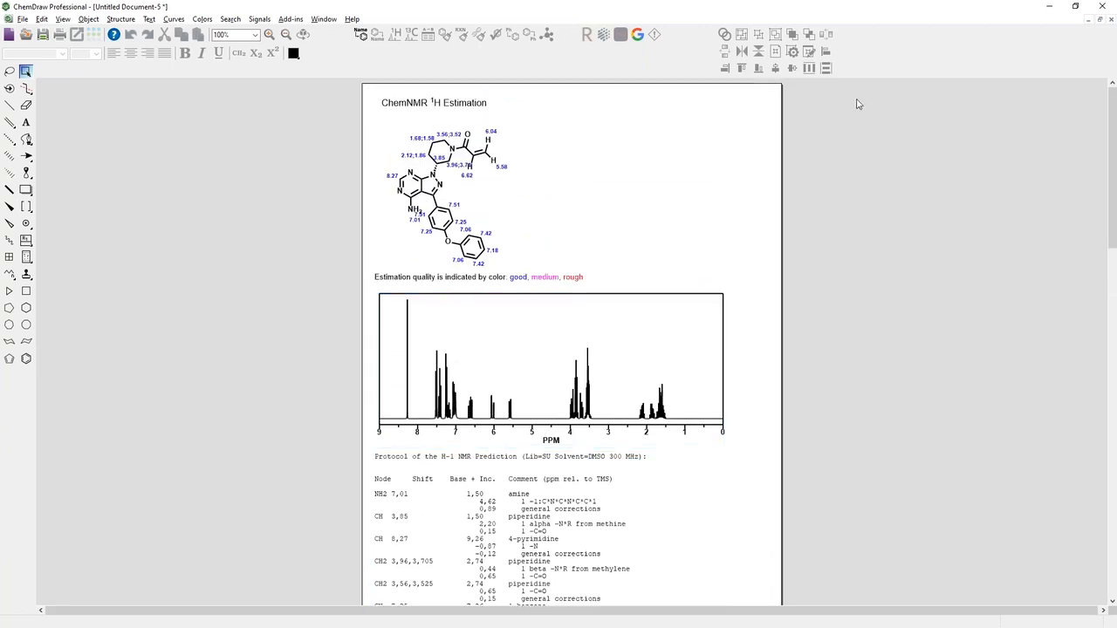
Step: Return to the ChemDraw Connect document and open the application preferences
key(ctrl+Tab)
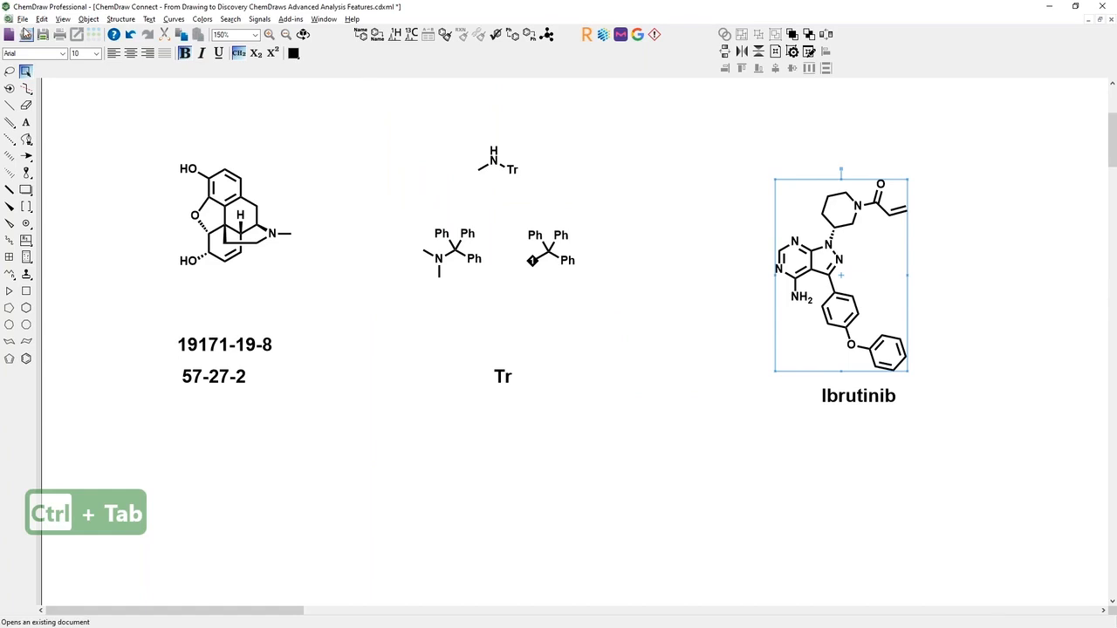
click(21, 20)
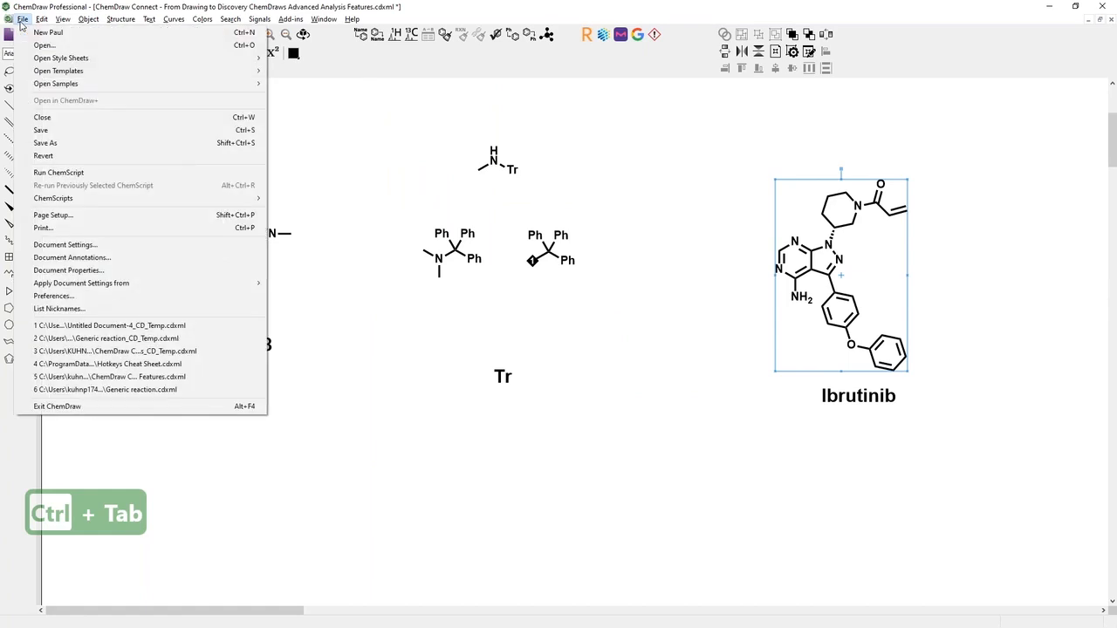
click(61, 296)
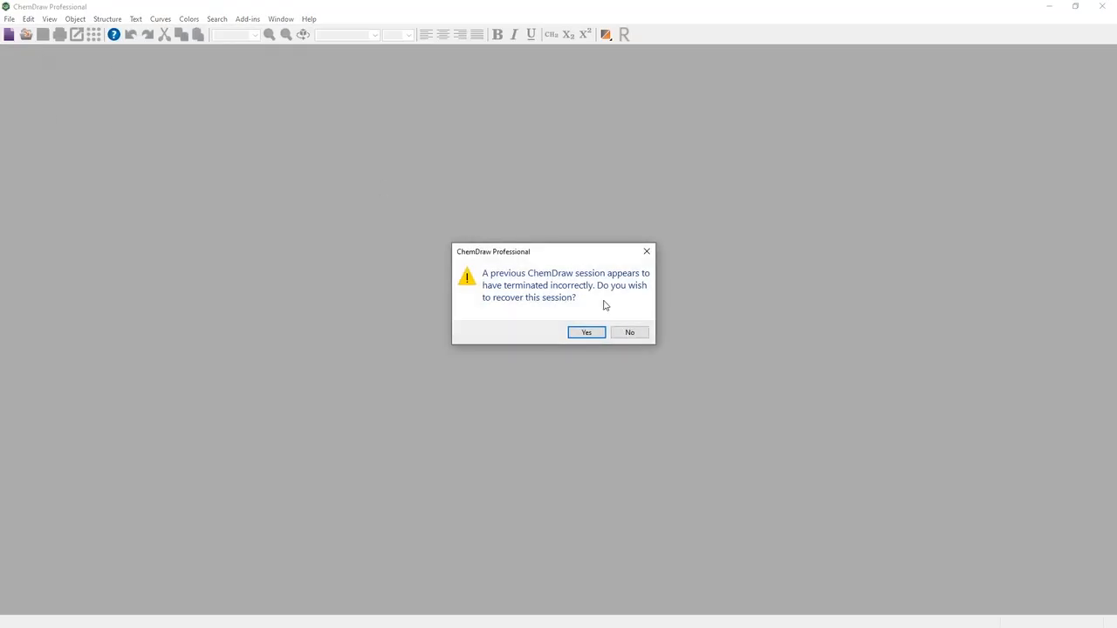
Step: Recover the previous session, close the Untitled Document-4 drawing, and bring the ChemDraw Connect document to the front
click(591, 333)
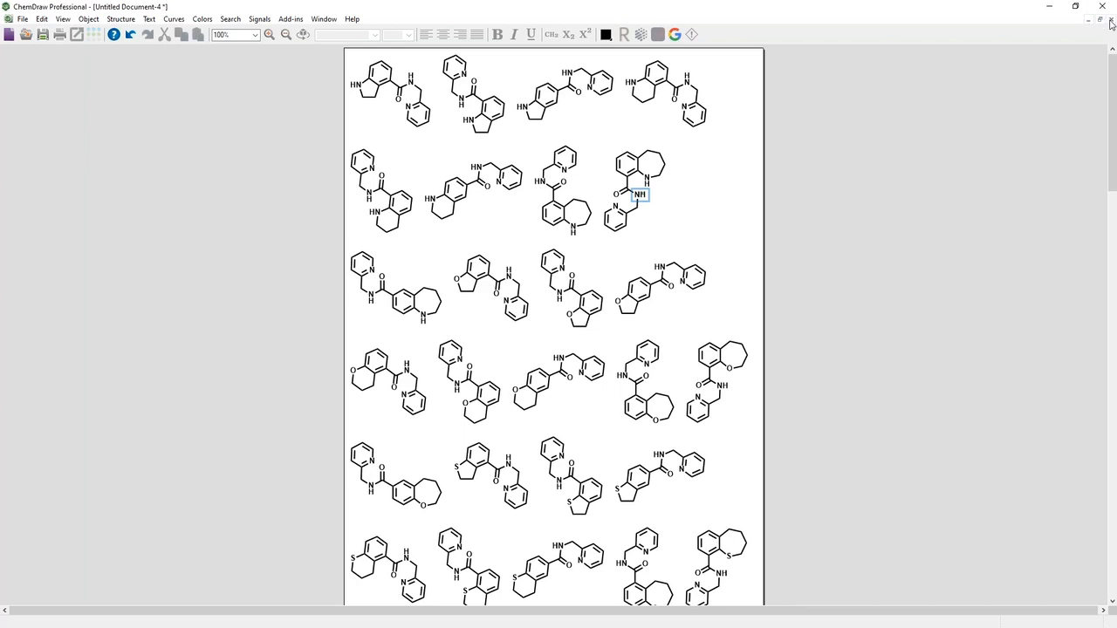
click(1112, 19)
click(581, 332)
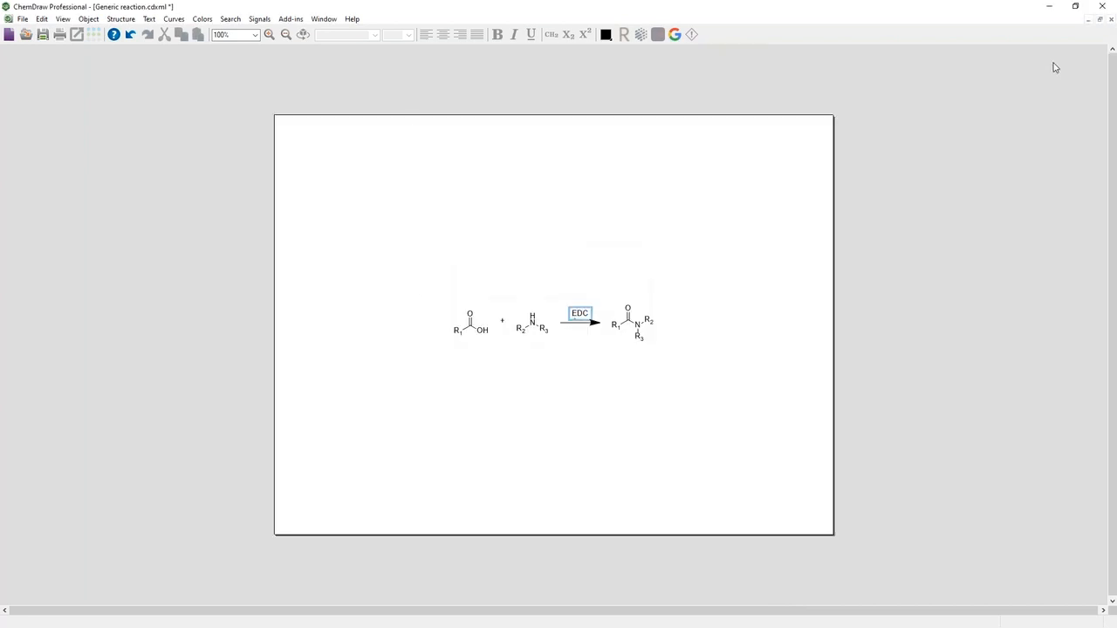
click(1087, 20)
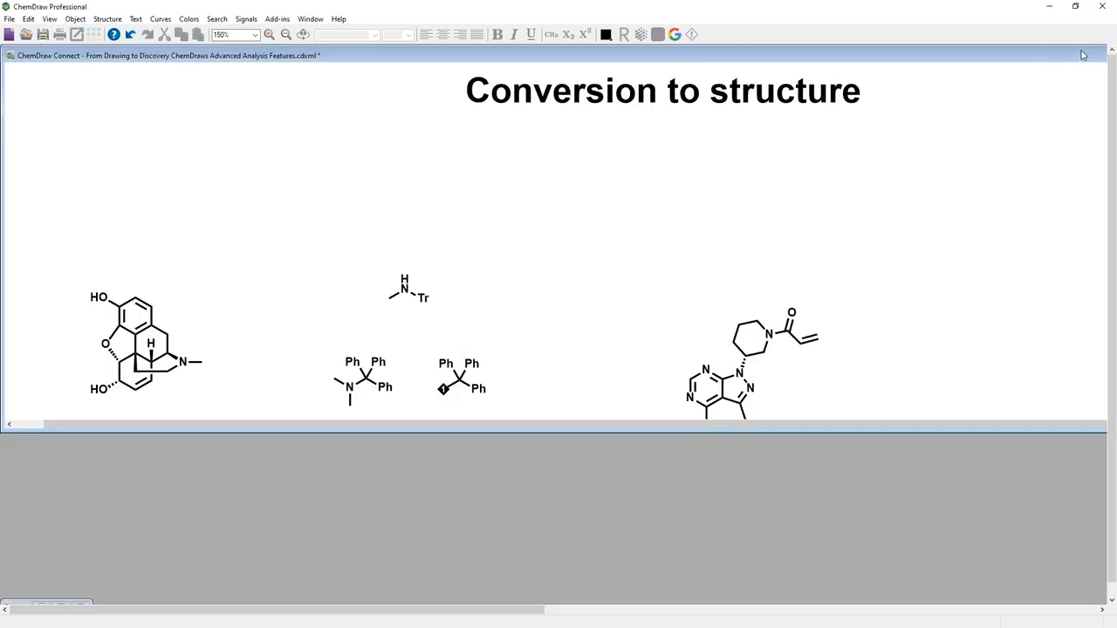
click(1082, 55)
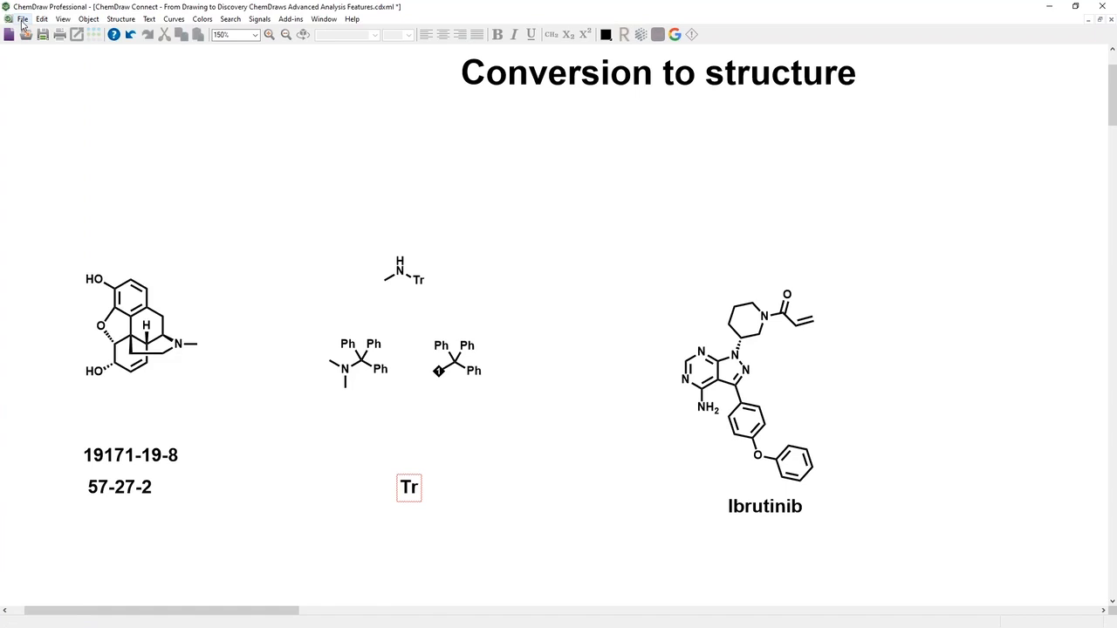
Step: Try to open the preferences again from the recovered ChemDraw Connect document
click(22, 19)
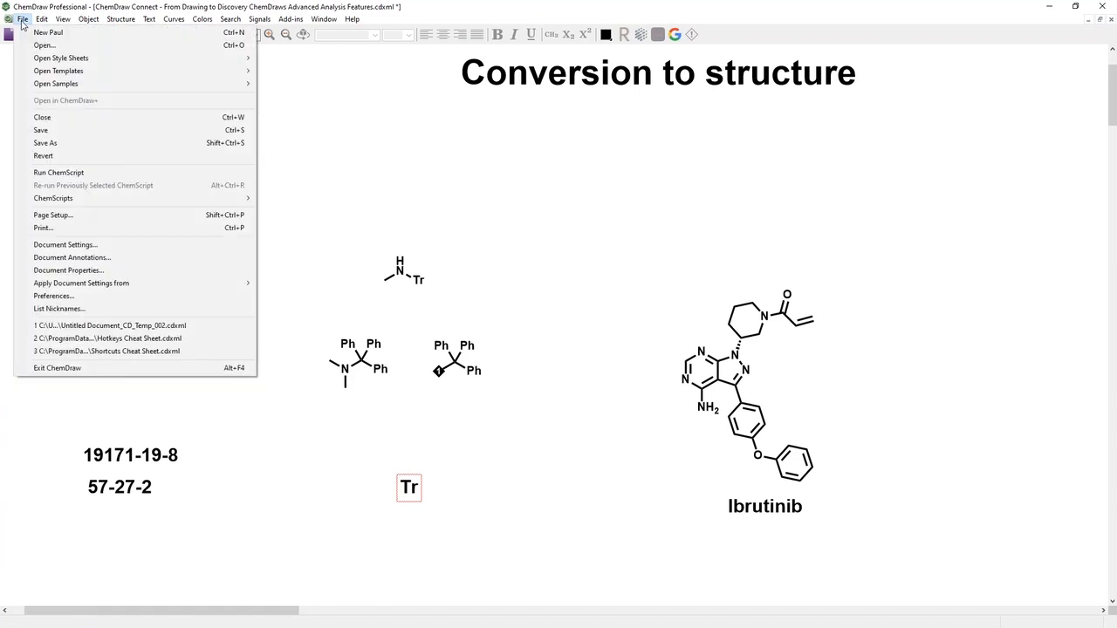
click(76, 297)
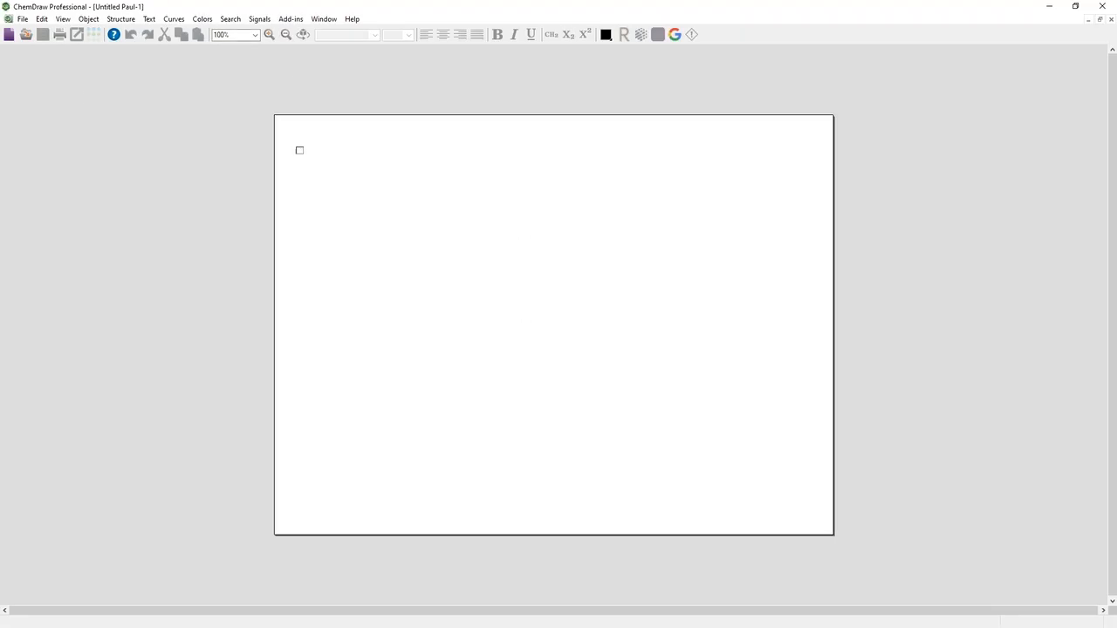
Step: Reopen the ChemDraw Connect advanced analysis features file and convert the name Ibrutinib to its structure
click(23, 19)
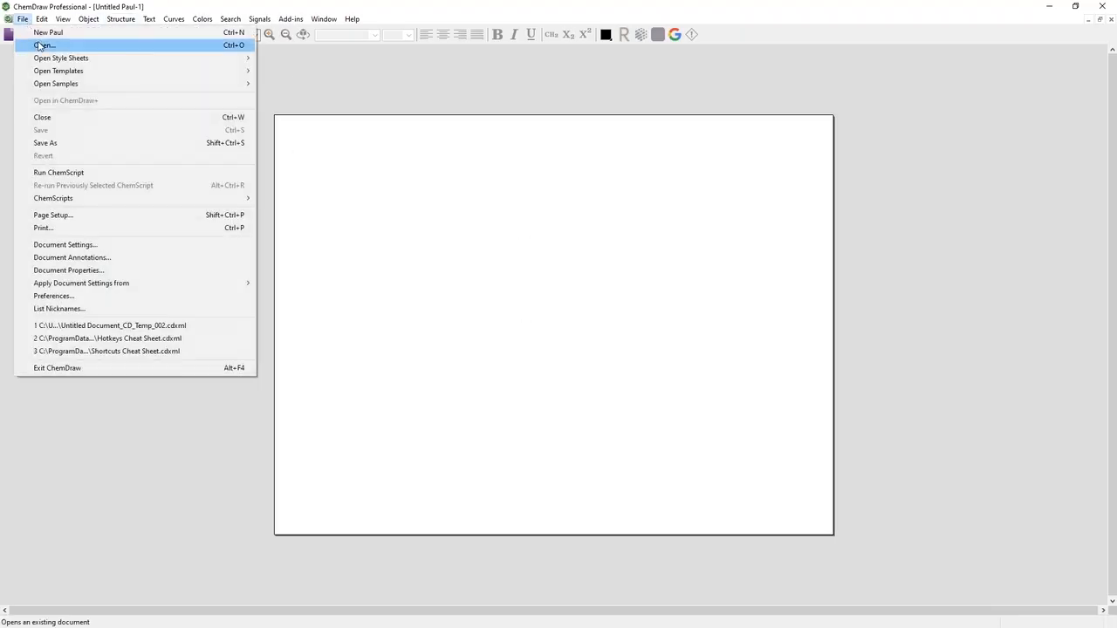
click(31, 45)
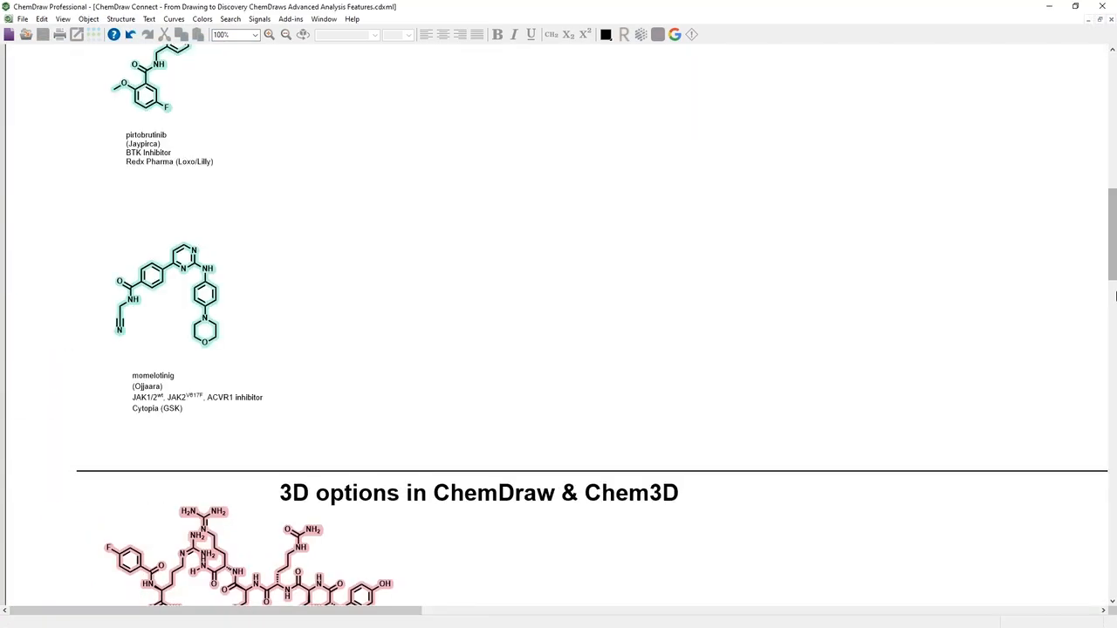
drag(1113, 235, 1110, 94)
click(541, 416)
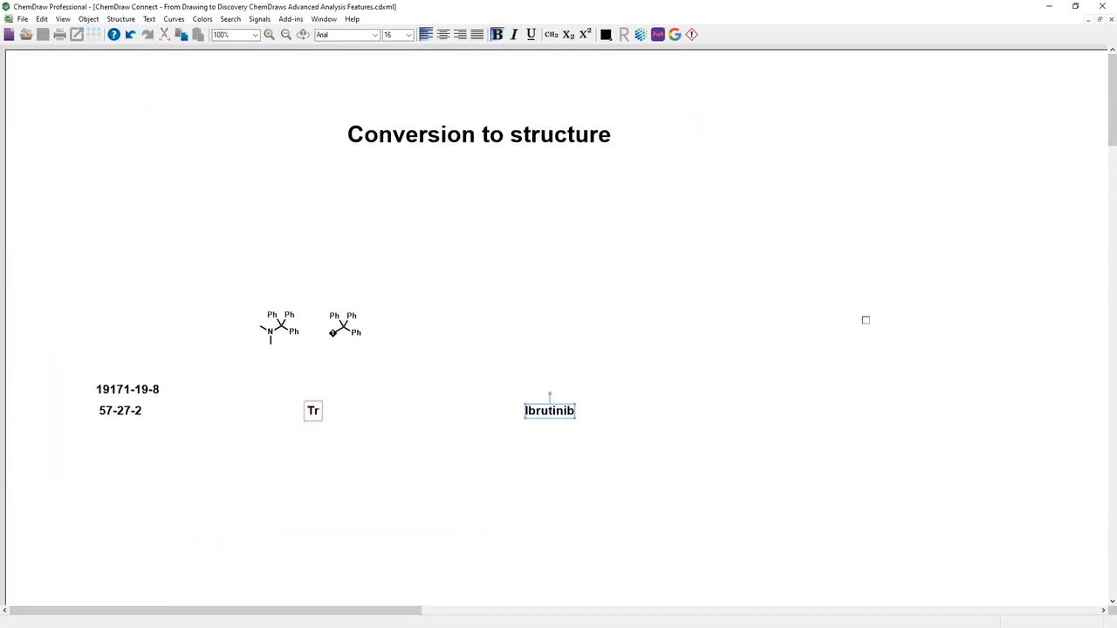
key(ctrl+shift+n)
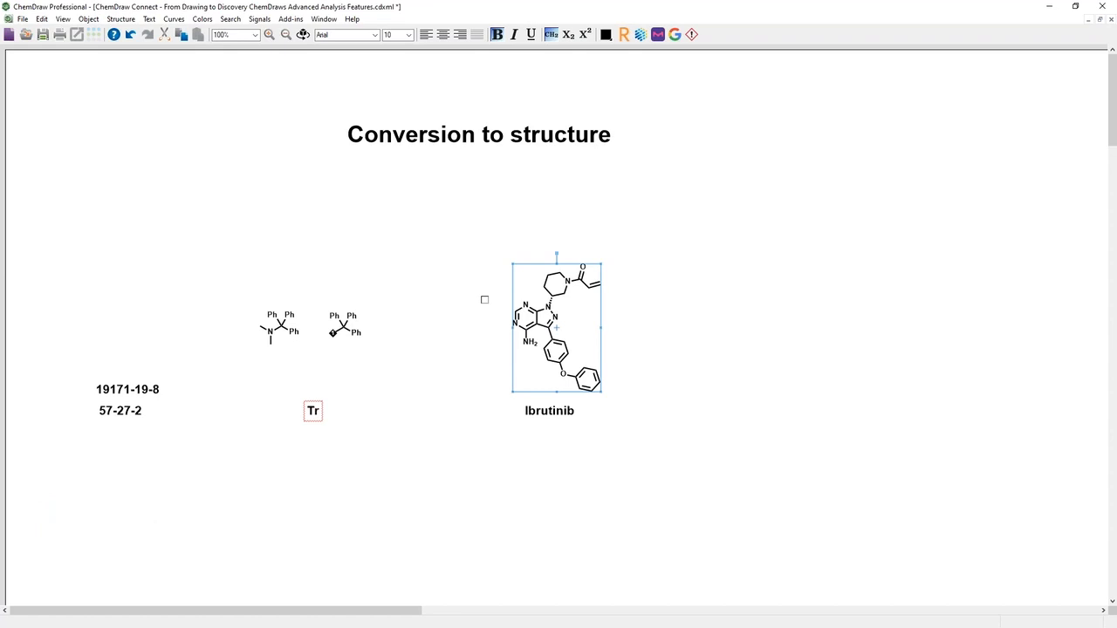
Step: Bring the main drawing tools into view and select the repotrectinib structure in the 3D options section
click(63, 18)
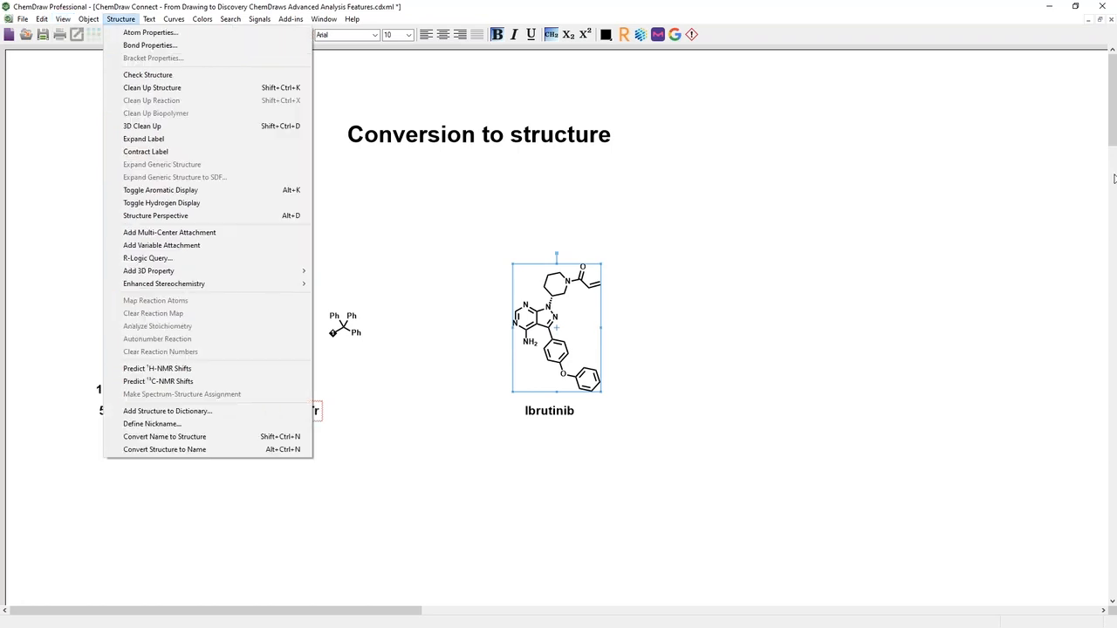
click(1113, 88)
drag(1113, 87, 1115, 291)
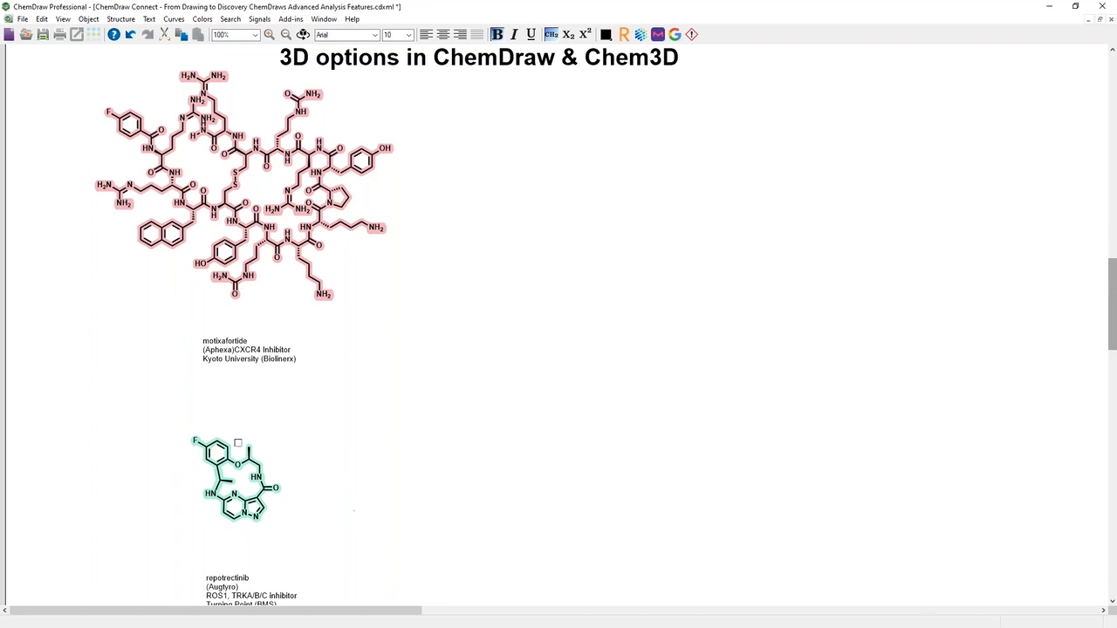
scroll(238, 429, down, 1)
scroll(188, 394, down, 1)
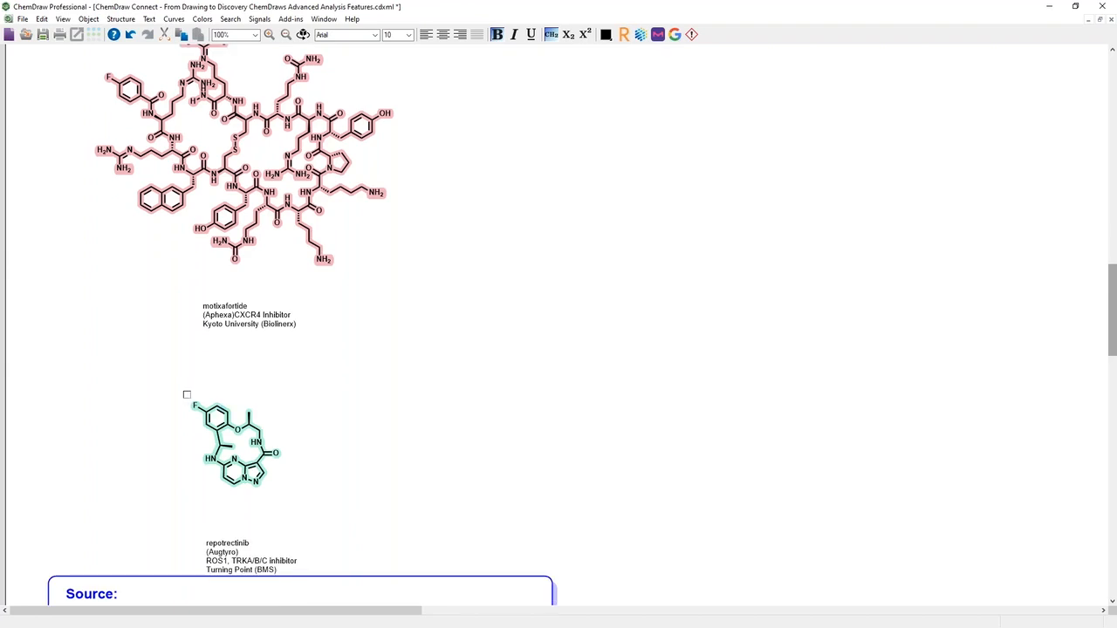
drag(2, 50, 15, 51)
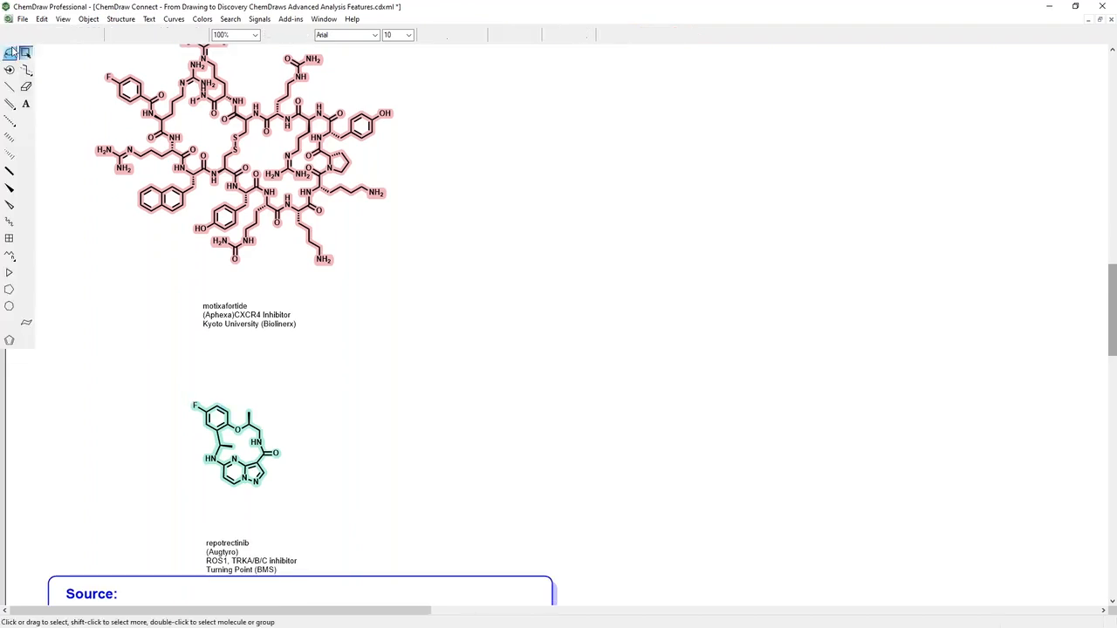
drag(197, 383, 368, 476)
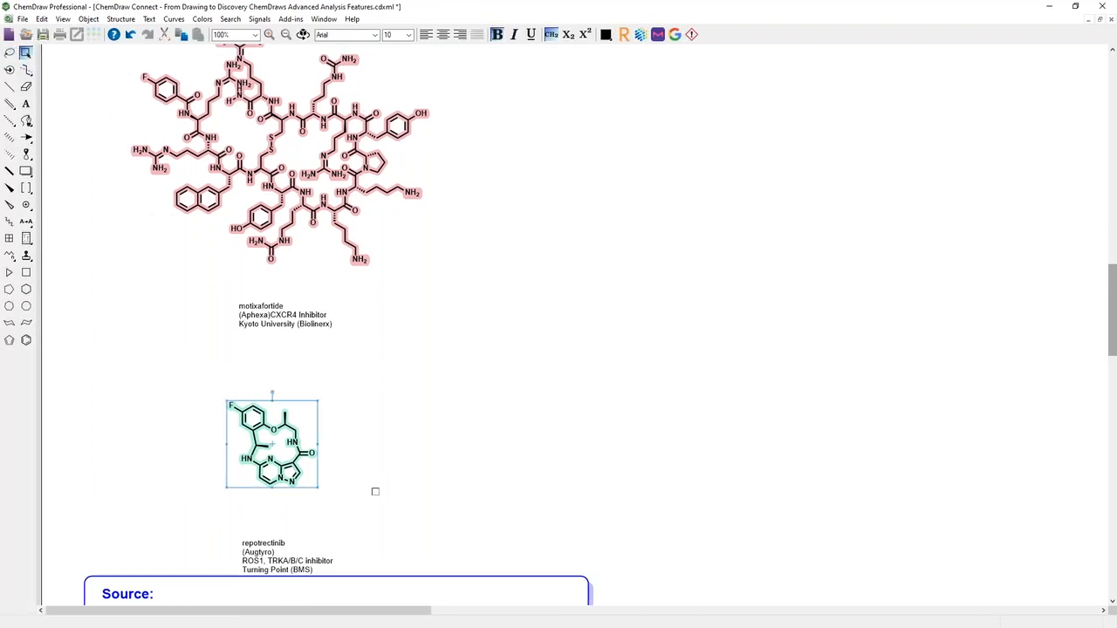
Step: Activate the Structure Perspective tool and remove the green highlight from the repotrectinib structure
click(12, 72)
mouse_move(278, 453)
mouse_down()
mouse_move(292, 405)
mouse_move(279, 455)
mouse_up()
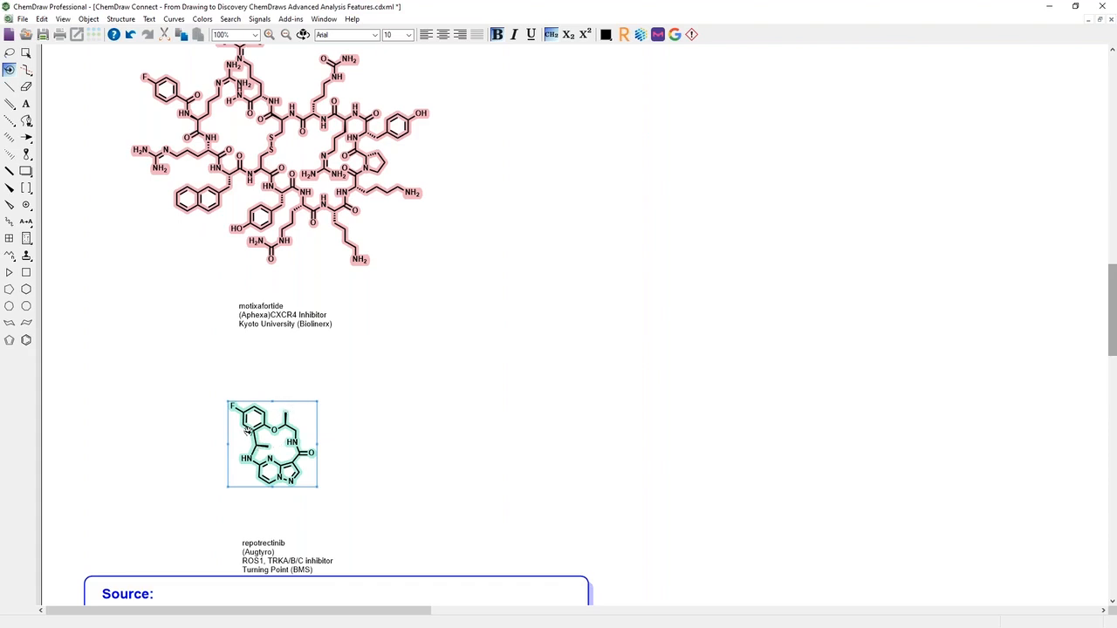
click(202, 18)
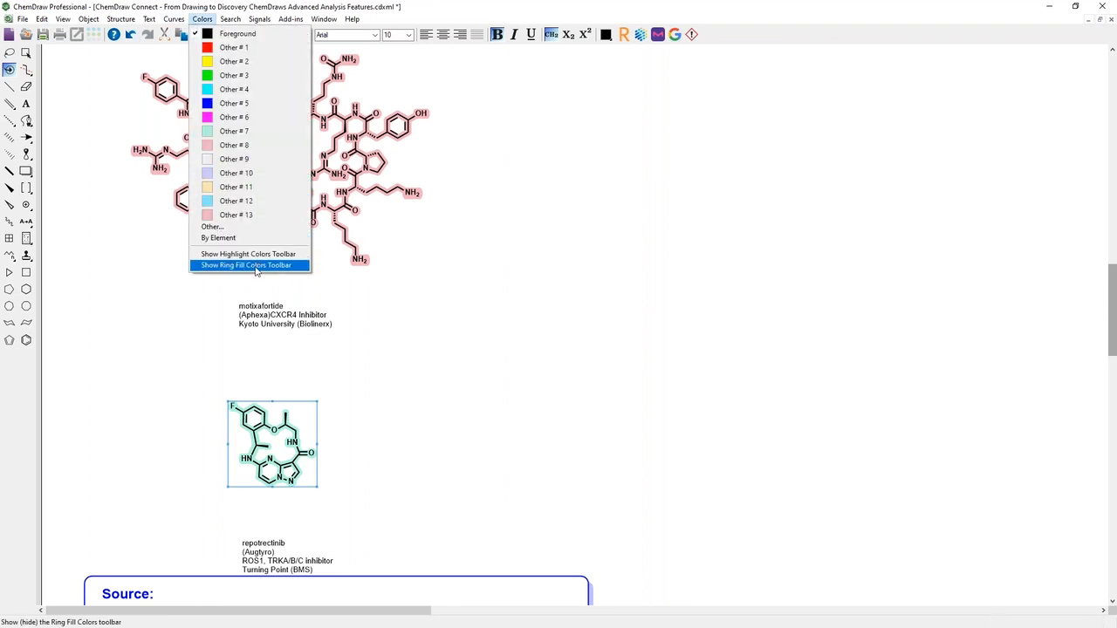
click(248, 254)
click(88, 190)
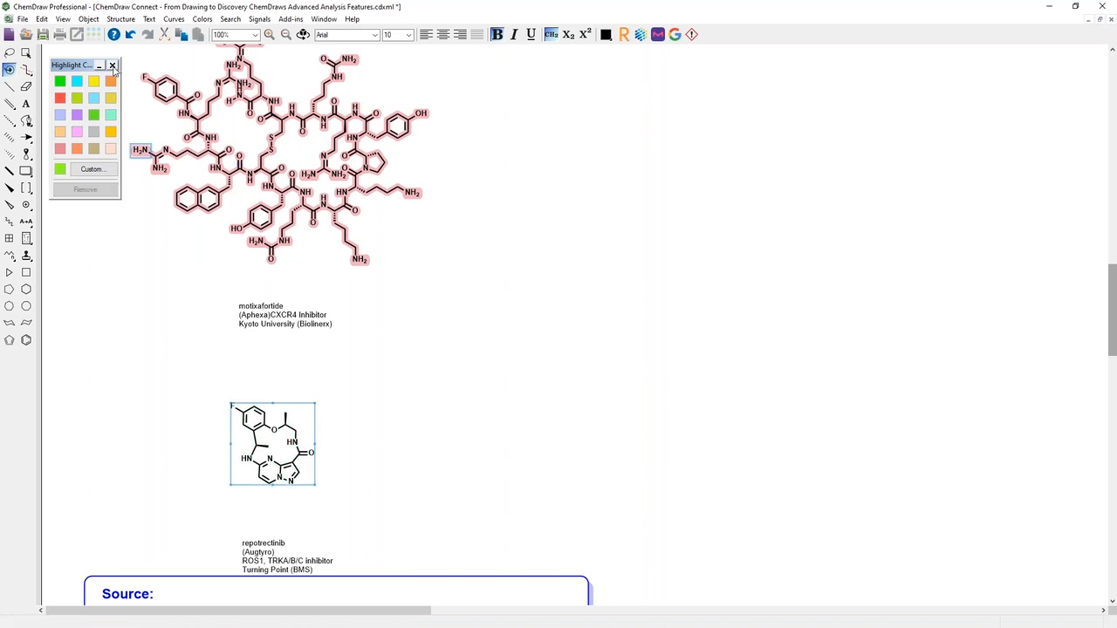
click(99, 67)
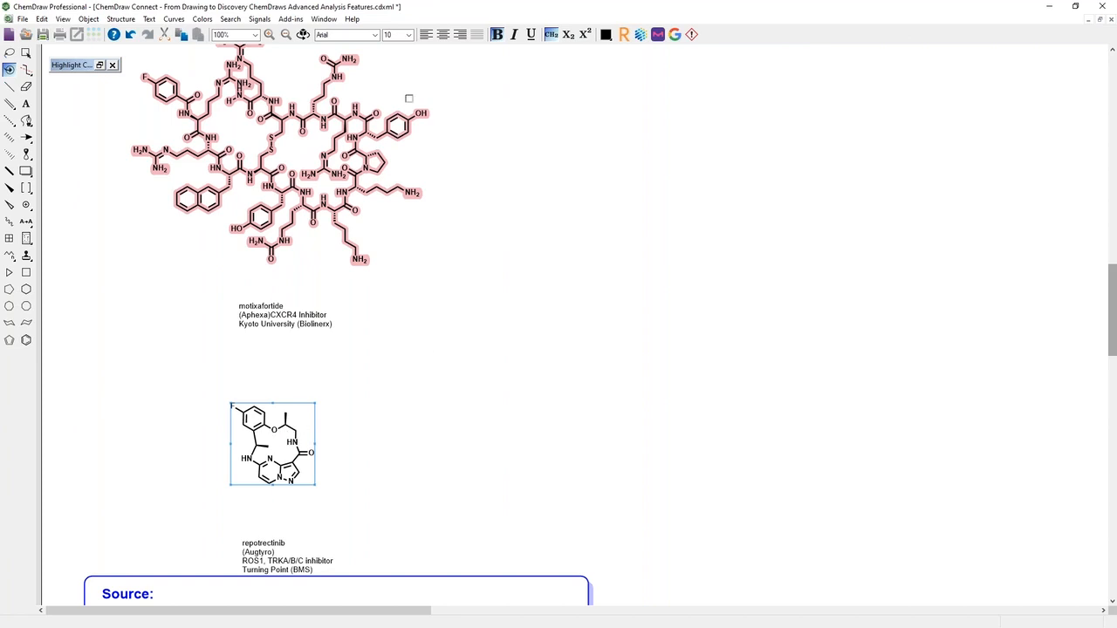
Step: Magnify the view to 150% and run 3D Clean Up on the selected repotrectinib structure
scroll(340, 446, up, 1)
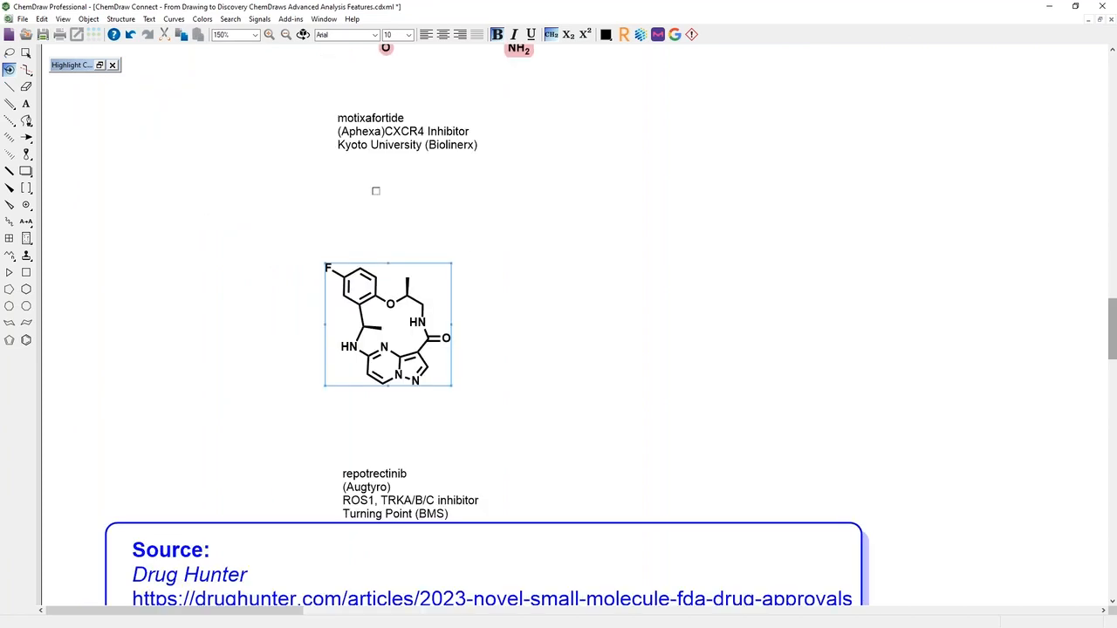
click(121, 19)
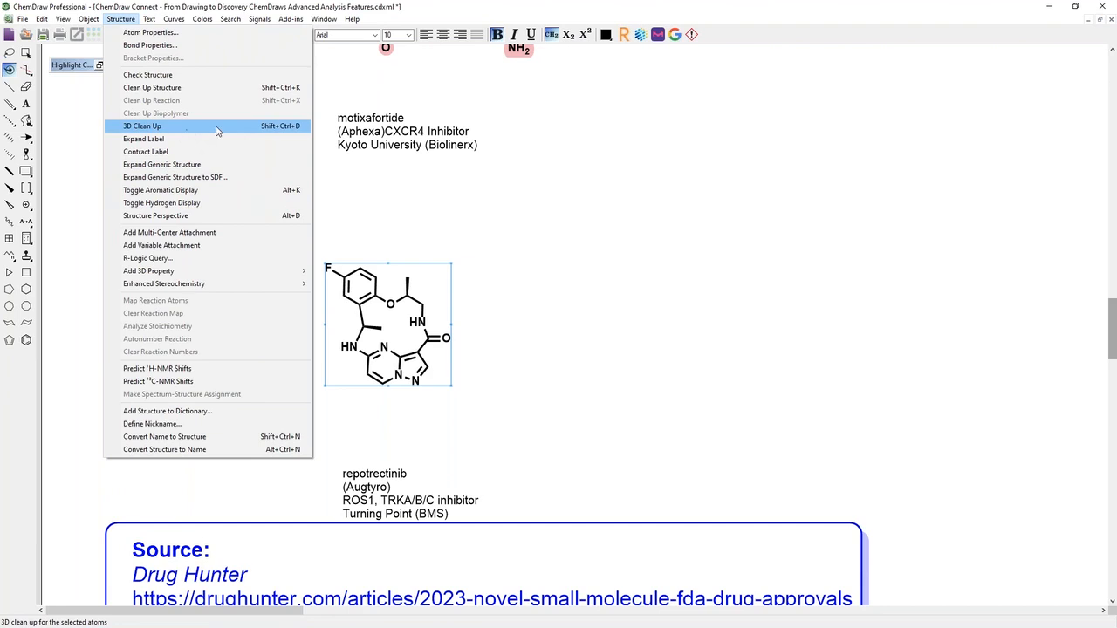
click(196, 132)
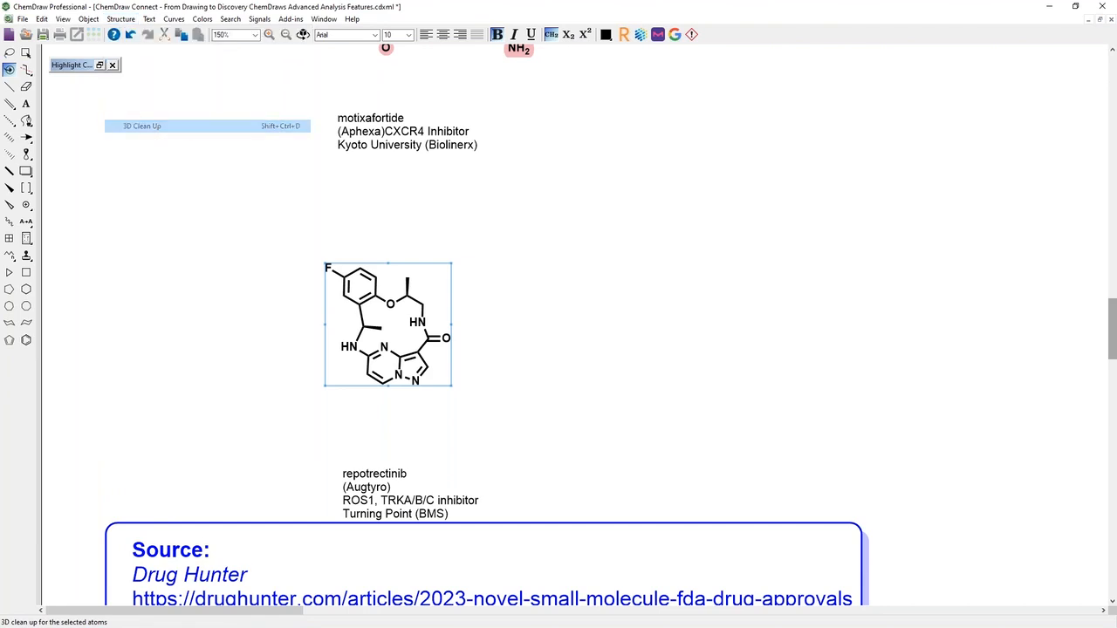
Step: Show the Structure toolbar, dock it beside the other toolbars, and repeat 3D Clean Up on the repotrectinib structure
click(63, 21)
click(108, 139)
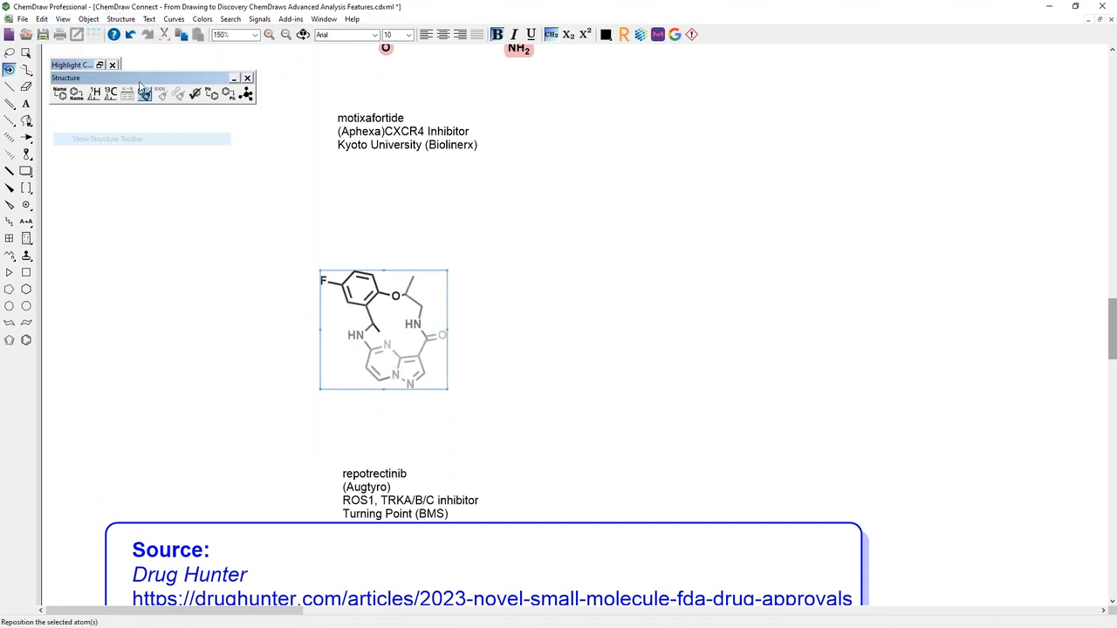
drag(244, 91, 796, 41)
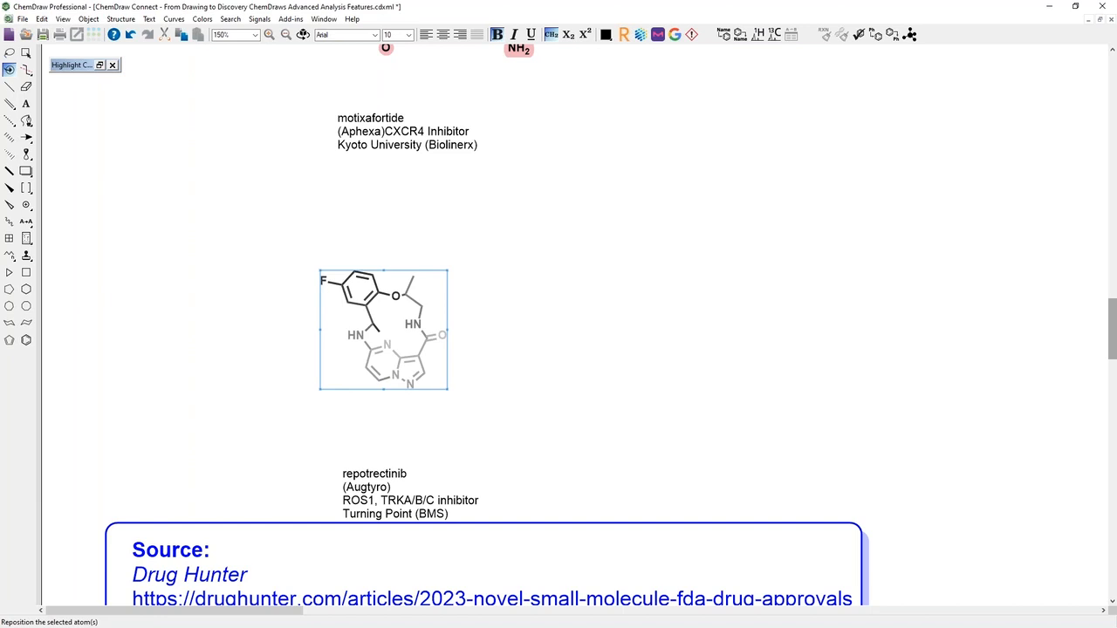
click(913, 37)
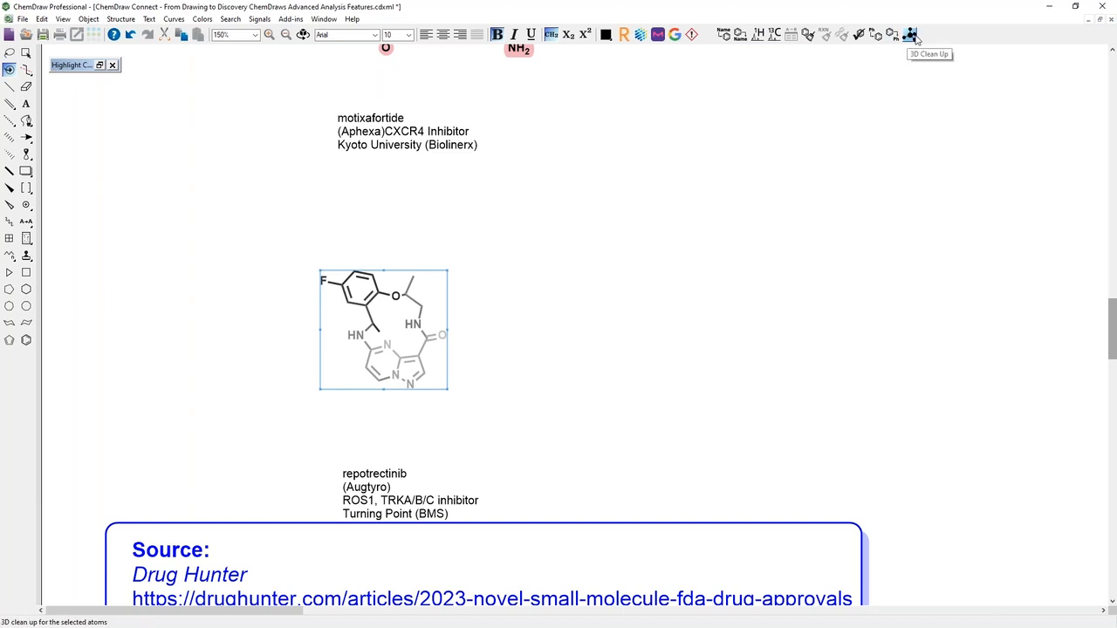
click(914, 37)
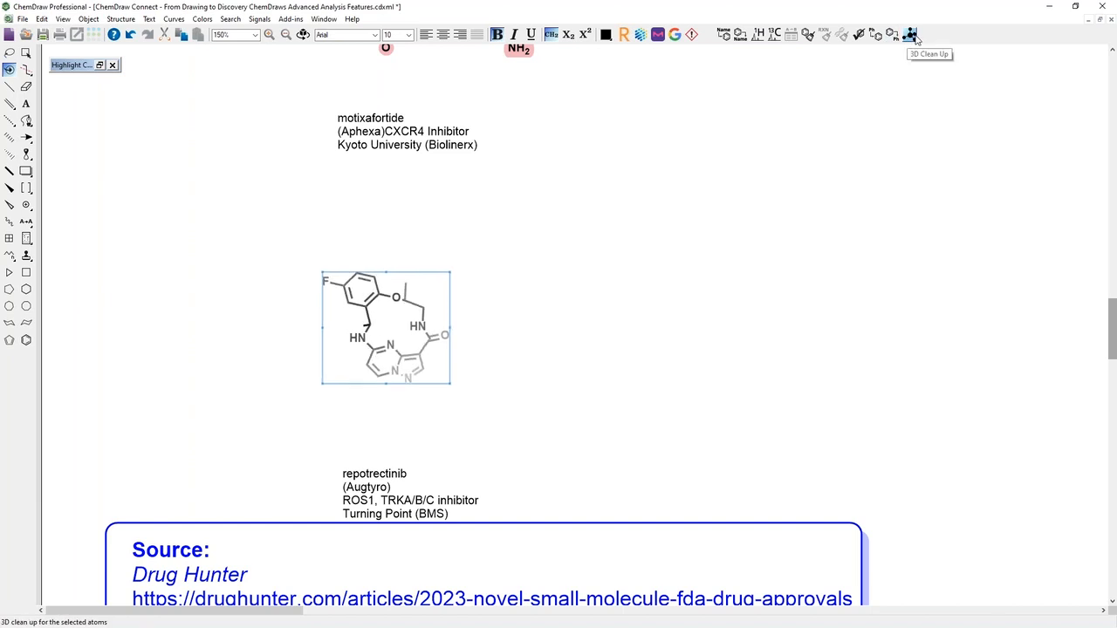
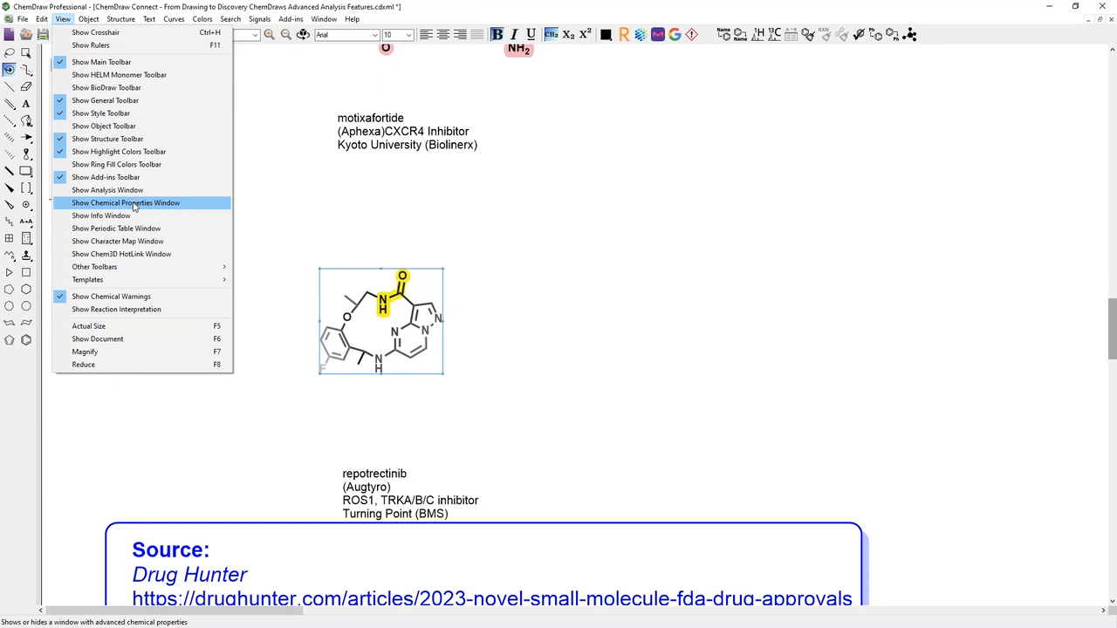
Step: Switch to the ChemDraw for Excel workbook and display the Compound list sheet
click(967, 35)
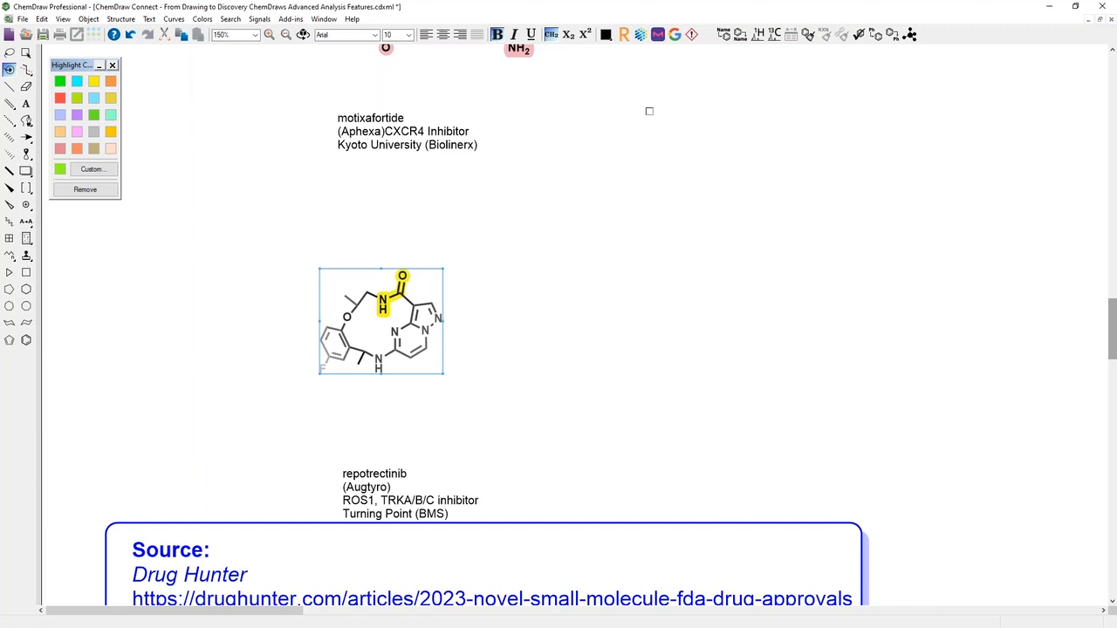
click(306, 34)
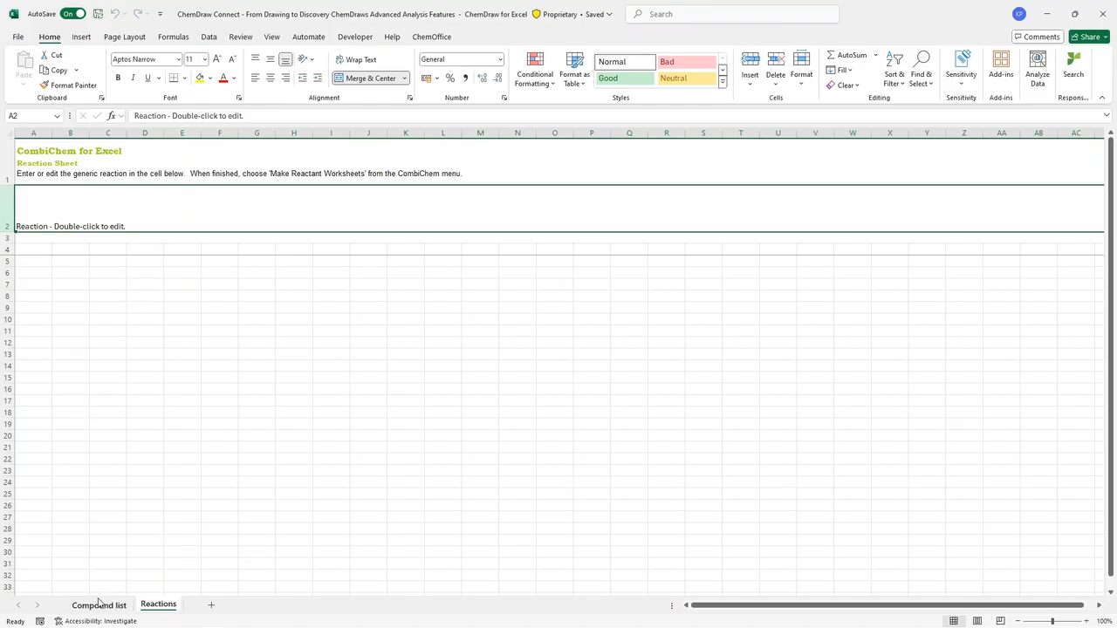
click(99, 604)
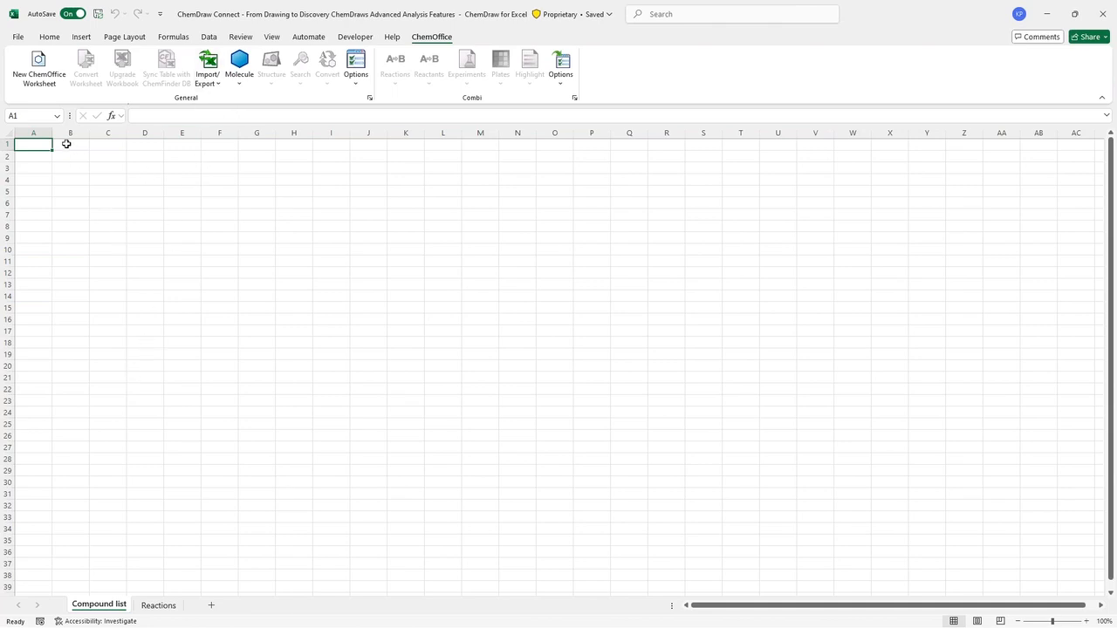
click(210, 78)
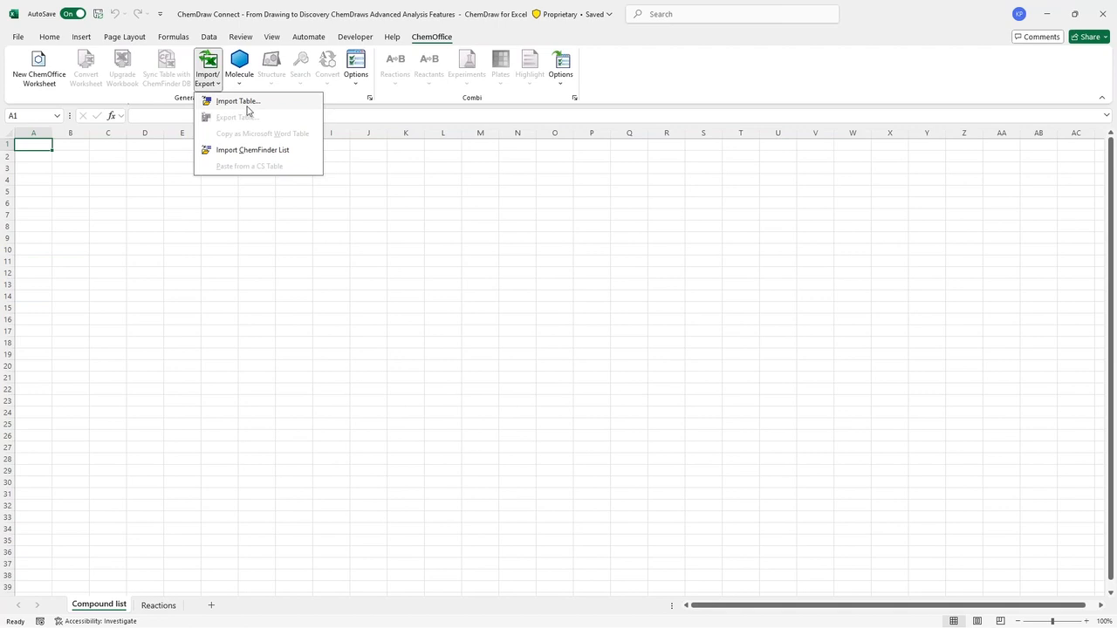
click(35, 145)
double_click(25, 145)
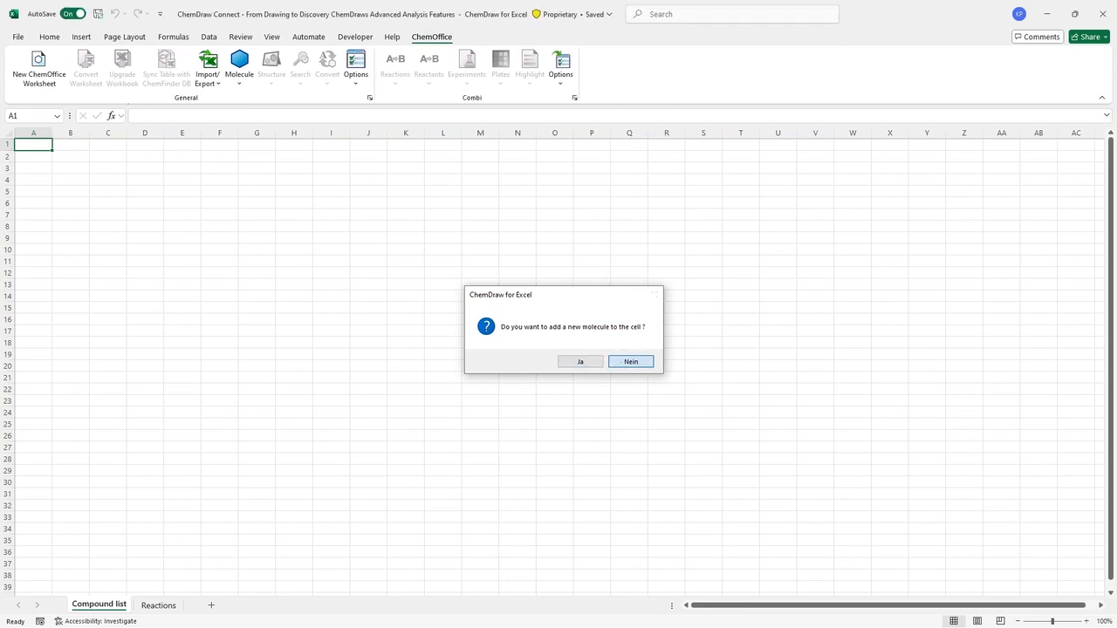
click(630, 361)
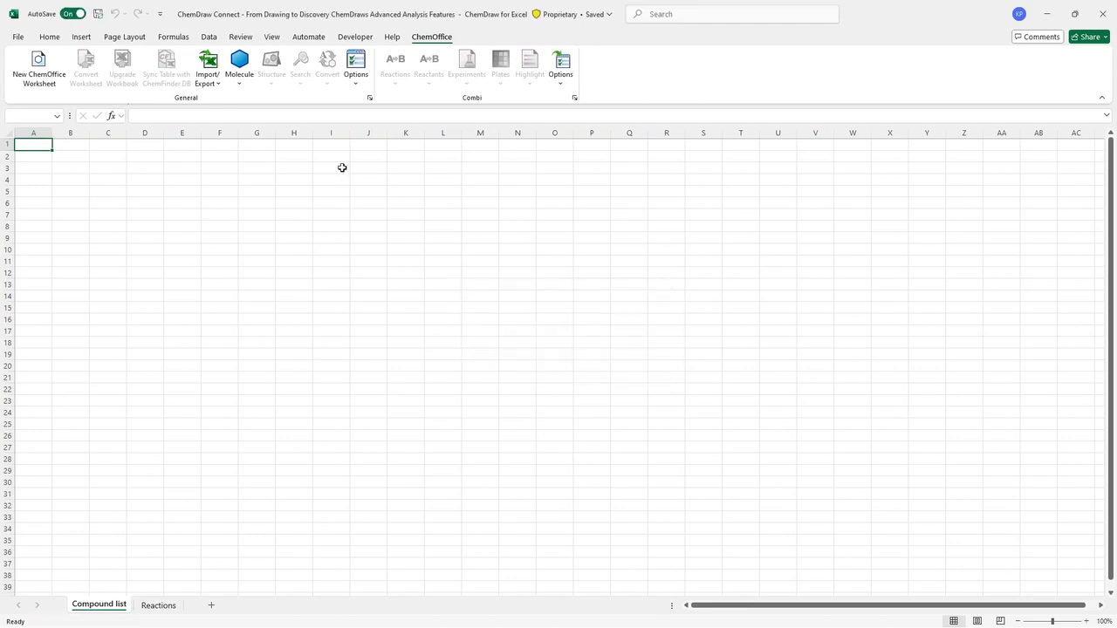
double_click(24, 149)
key(Escape)
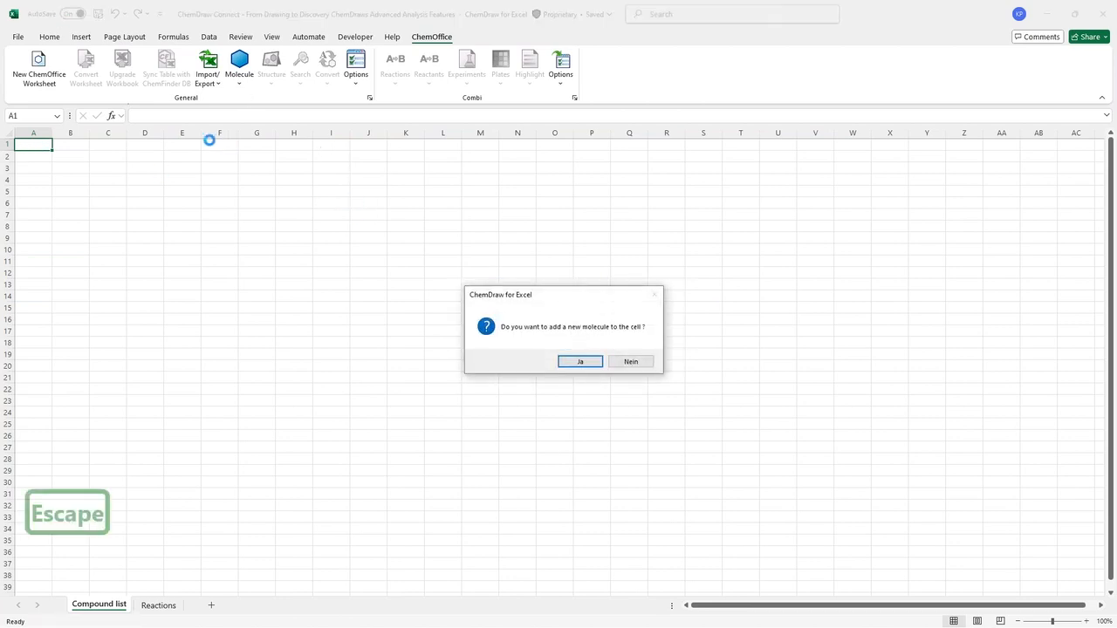
Step: Enter the compound name morphine in cell A1 of the Compound list sheet
click(171, 117)
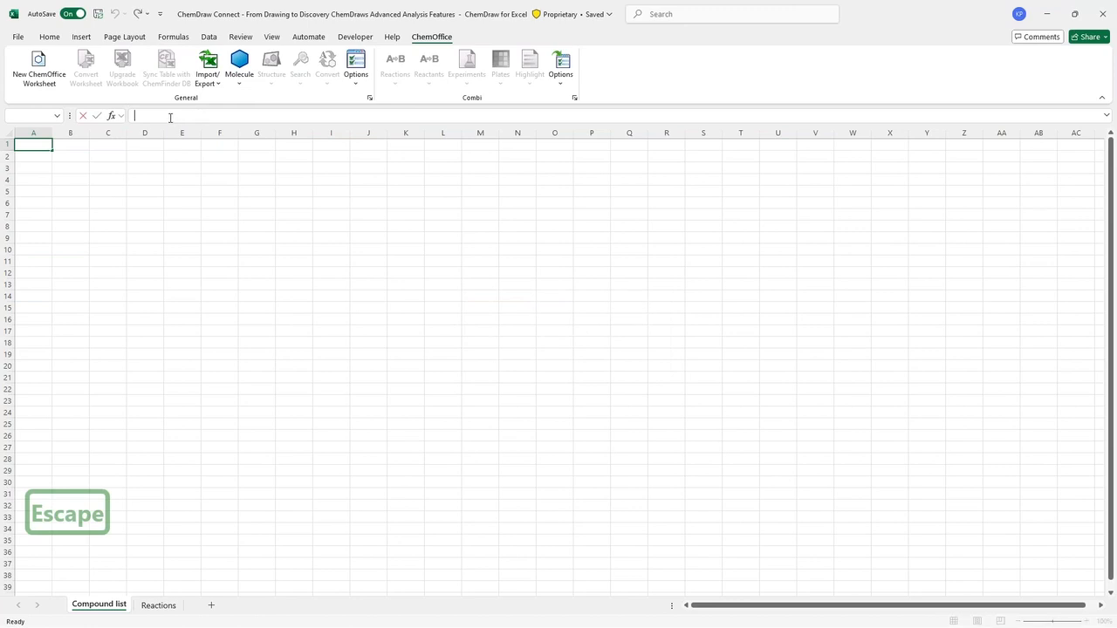
text(morphine)
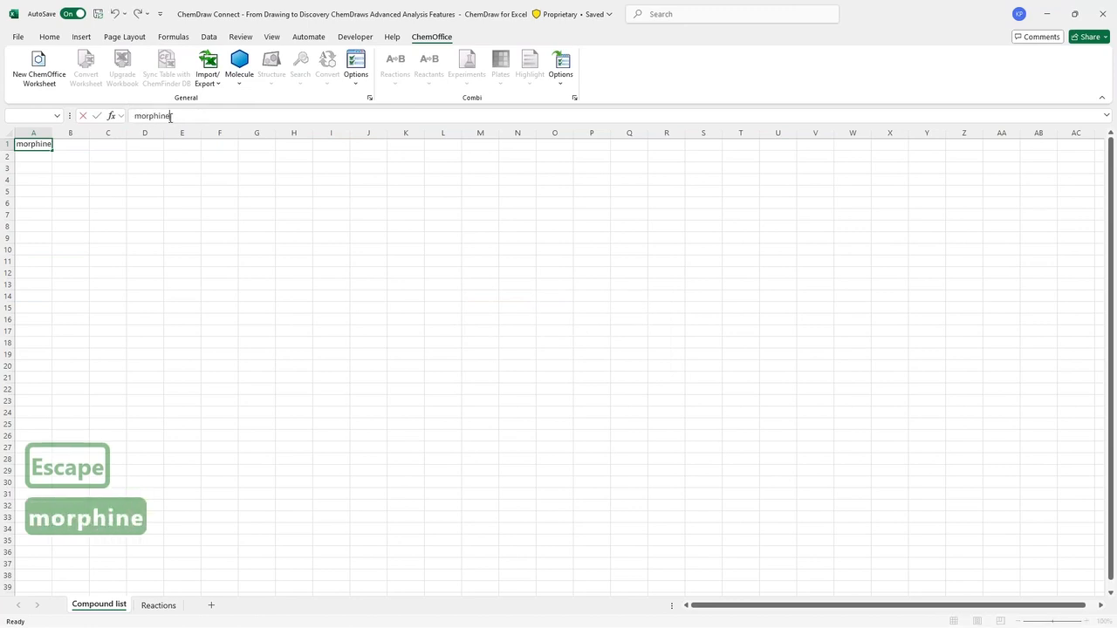
key(Return)
click(42, 144)
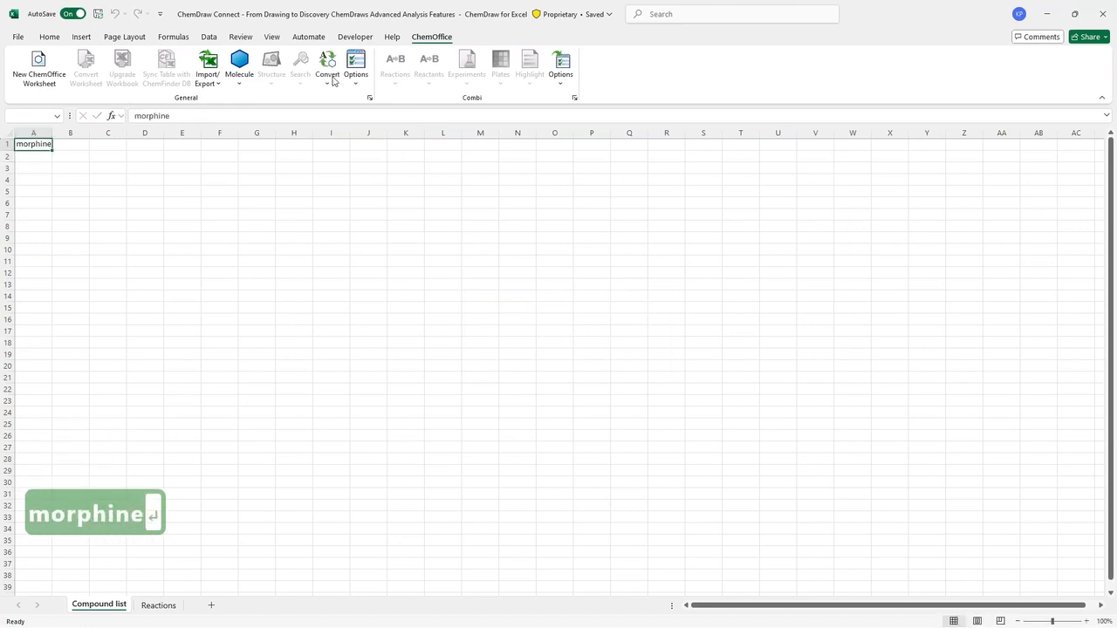
Step: View the molecule conversion options for the morphine entry in cell A1 and clear the cell
click(337, 83)
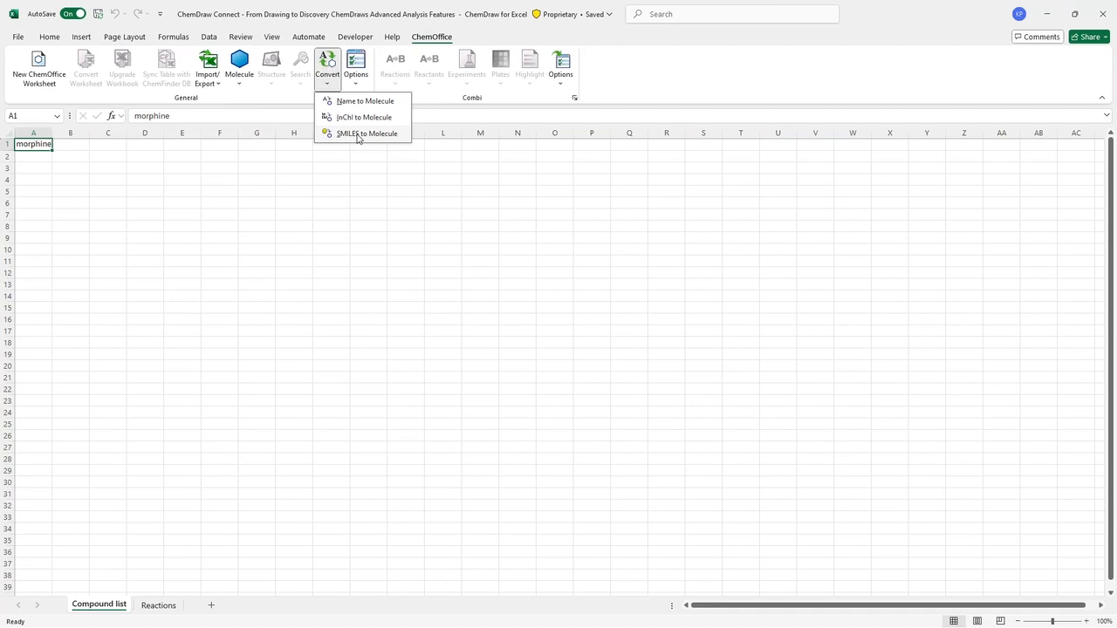
click(47, 144)
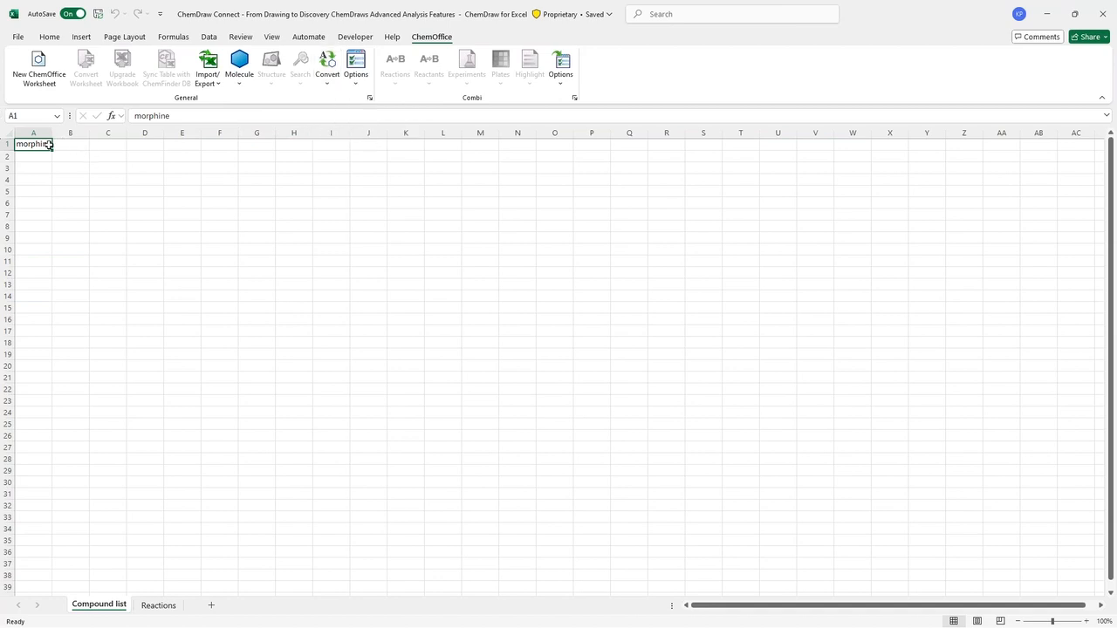
key(Delete)
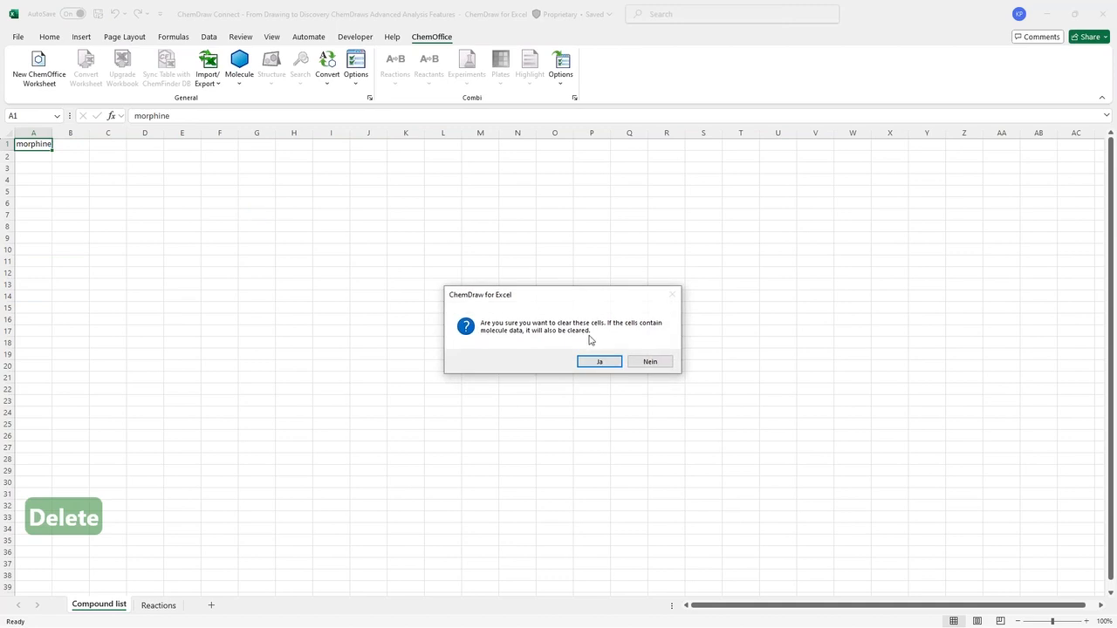
click(607, 363)
Step: Import the "generic structures" SDF table into the Compound list sheet, starting at cell A1
click(209, 77)
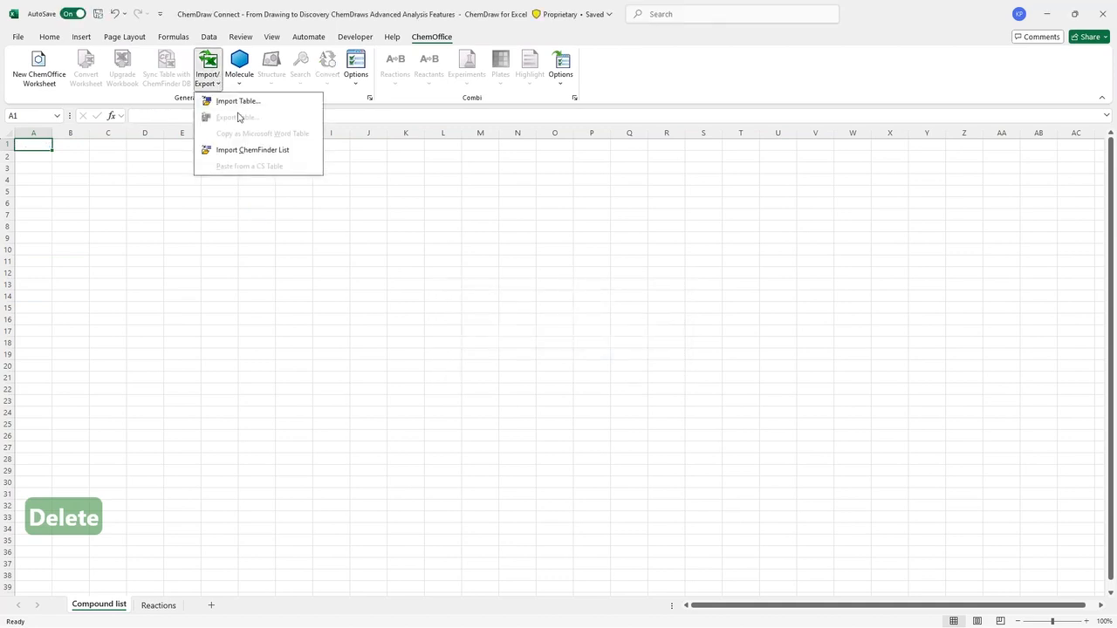
click(242, 103)
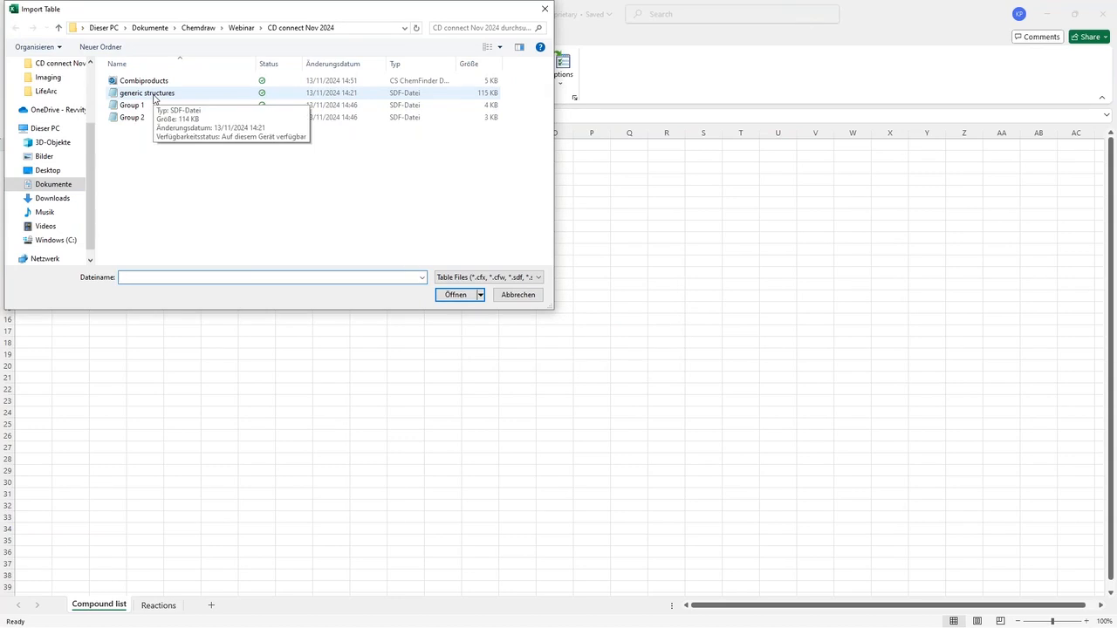
double_click(153, 96)
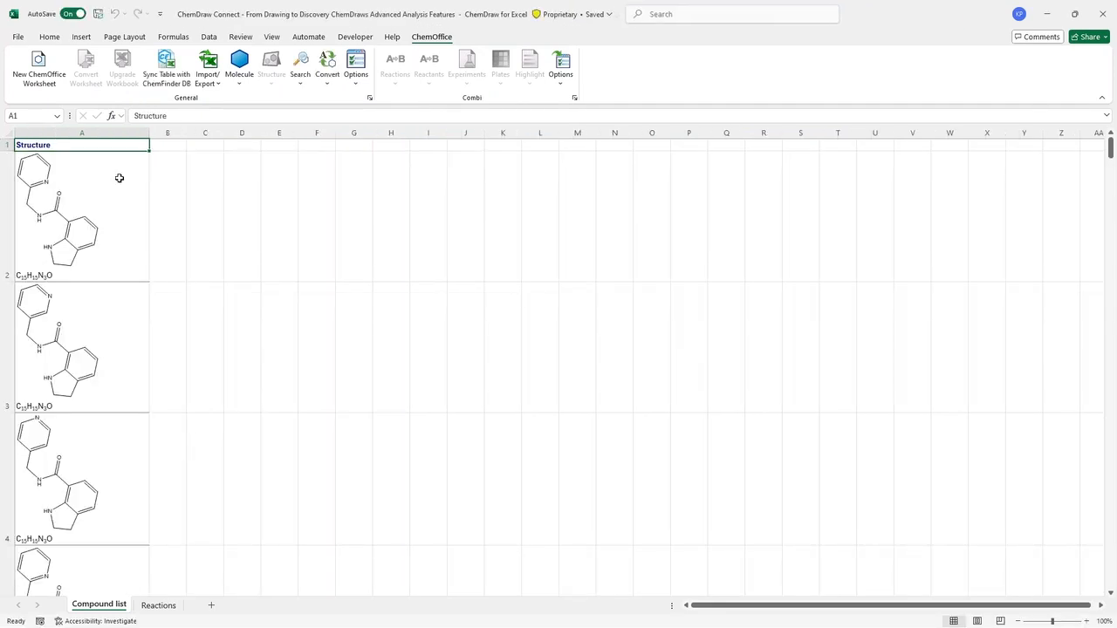
Step: Display the ChemDrawExcelAddIn22.Functions category in the function chooser for cell B2, beside the first structure
click(164, 202)
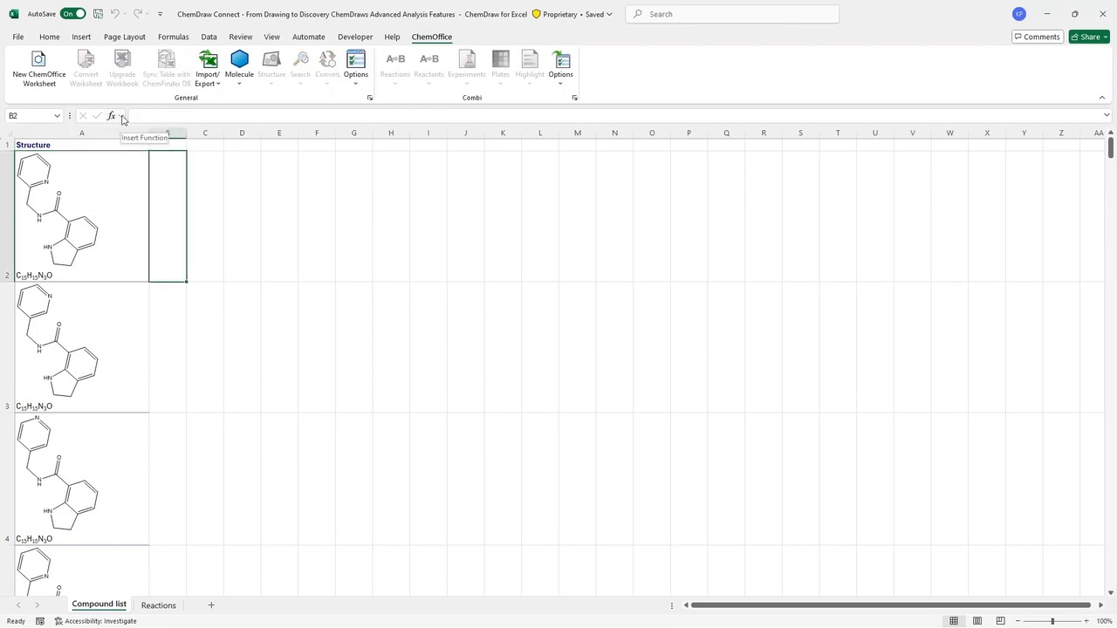
click(122, 117)
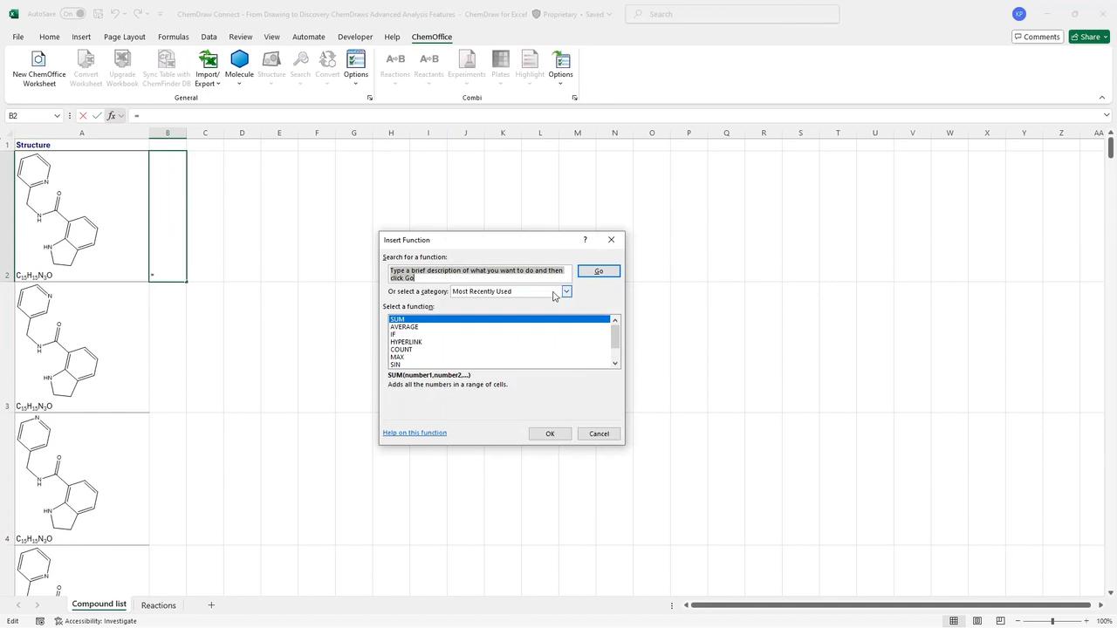
click(553, 294)
scroll(507, 366, down, 2)
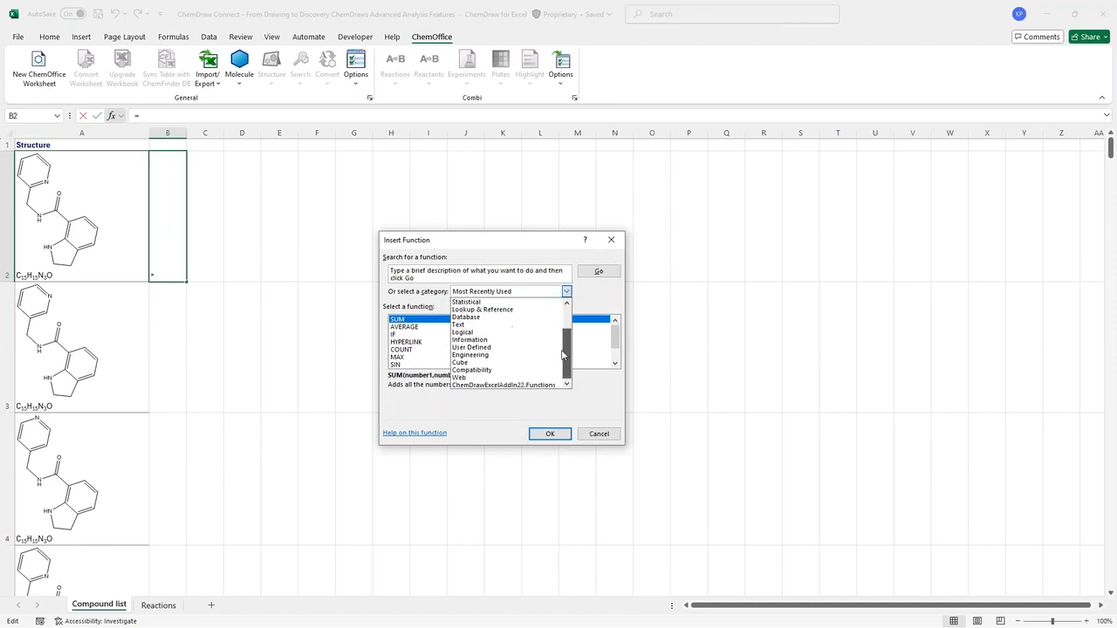
click(509, 385)
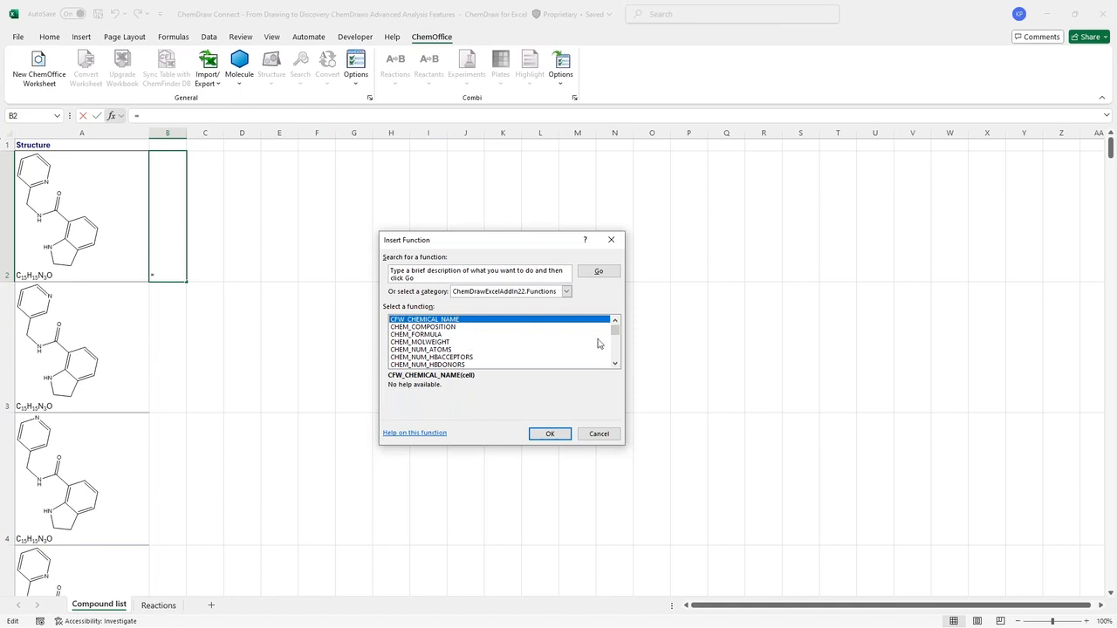
Step: Examine the available ChemDraw functions for names, formulas and predicted properties such as boiling point, LogP and water solubility
drag(615, 339, 615, 344)
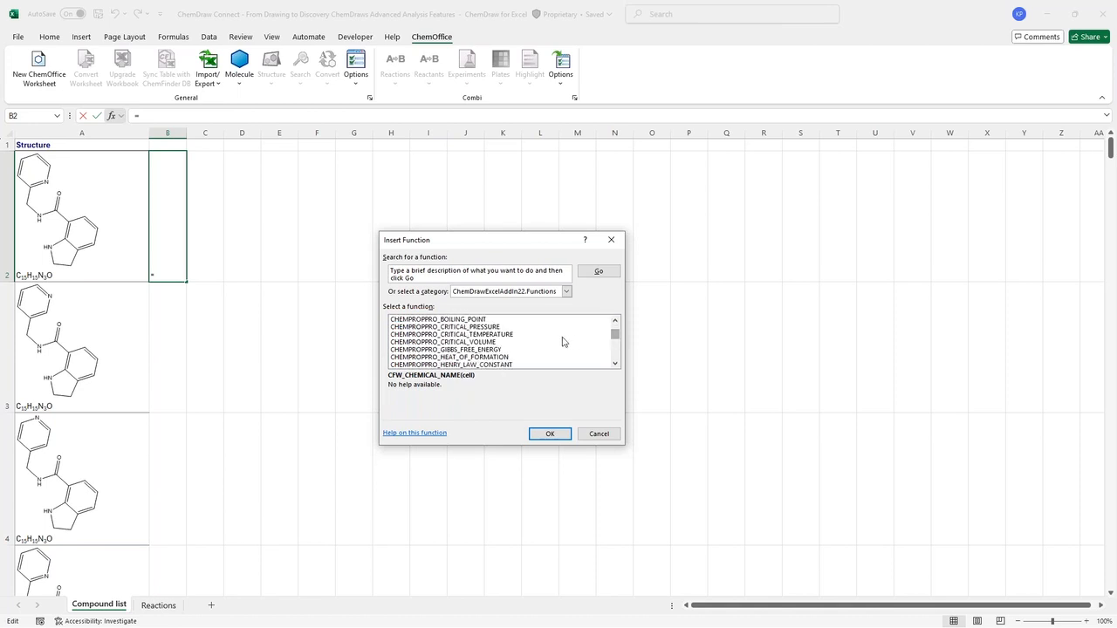
click(533, 321)
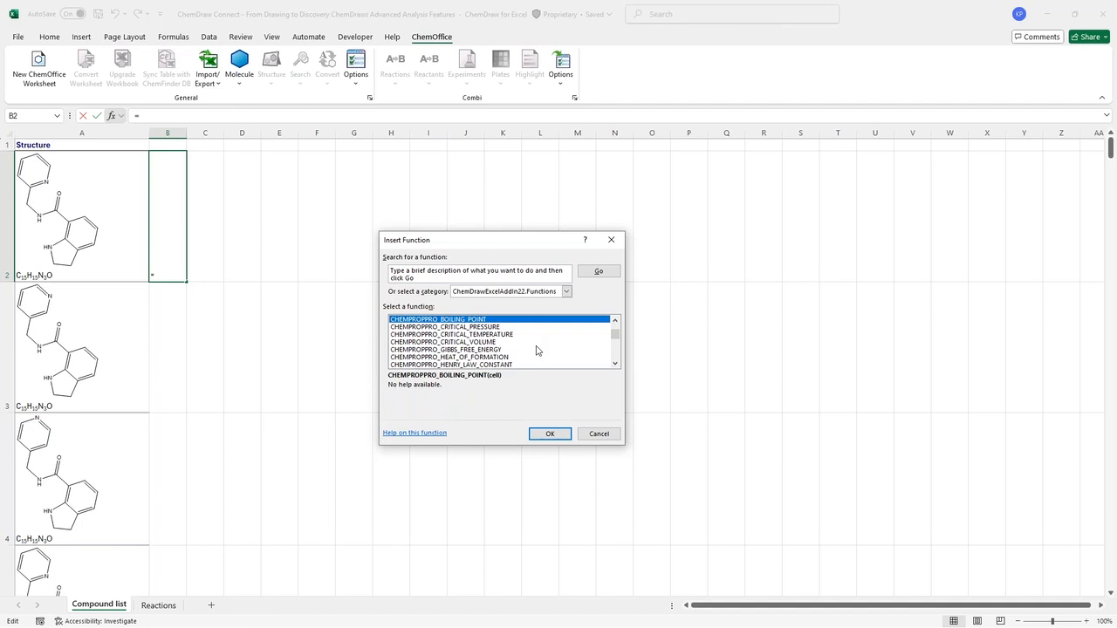
scroll(537, 350, down, 2)
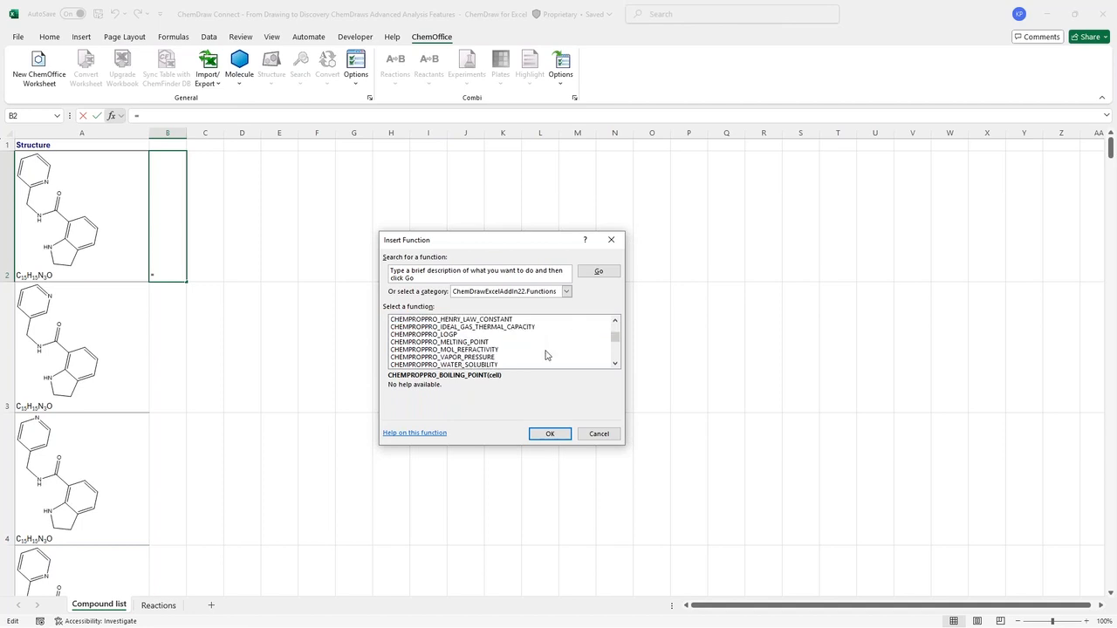
scroll(548, 351, down, 2)
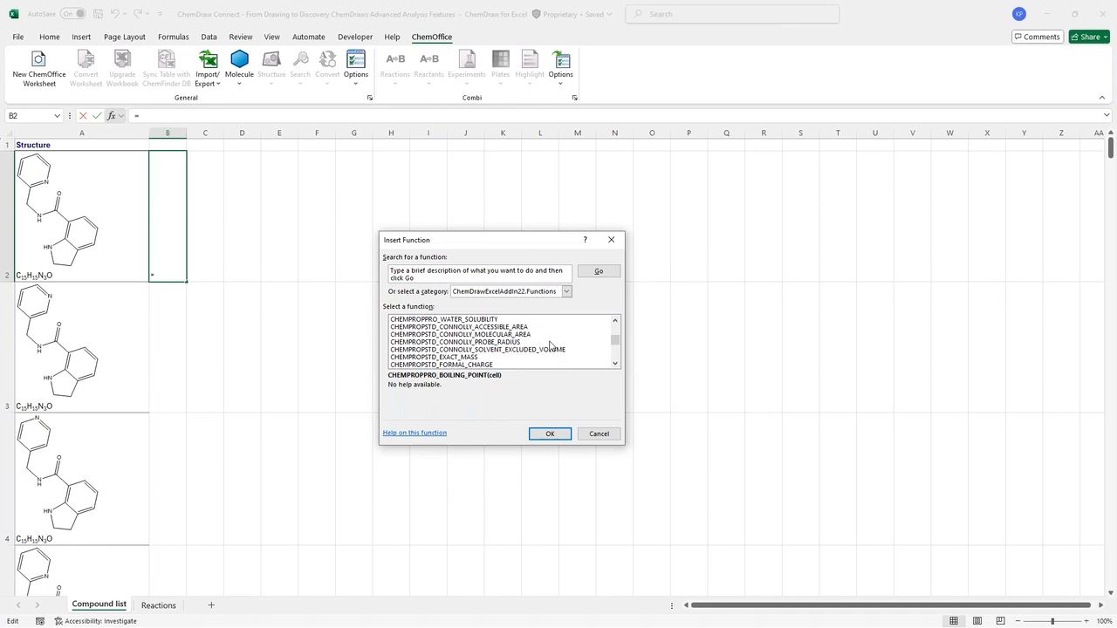
scroll(470, 340, up, 2)
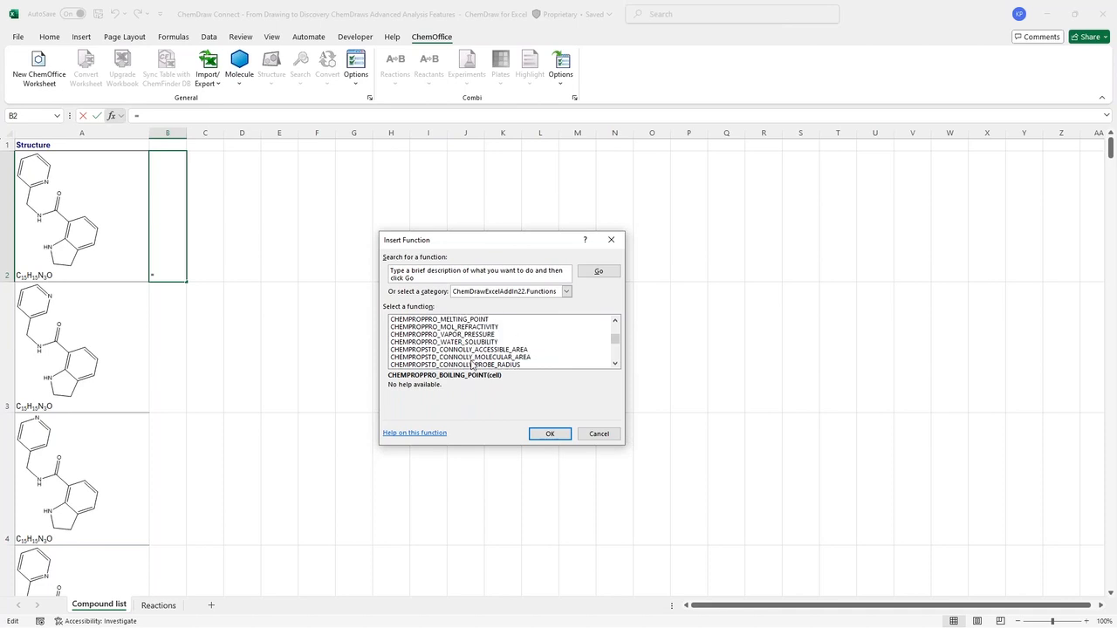
scroll(467, 341, up, 4)
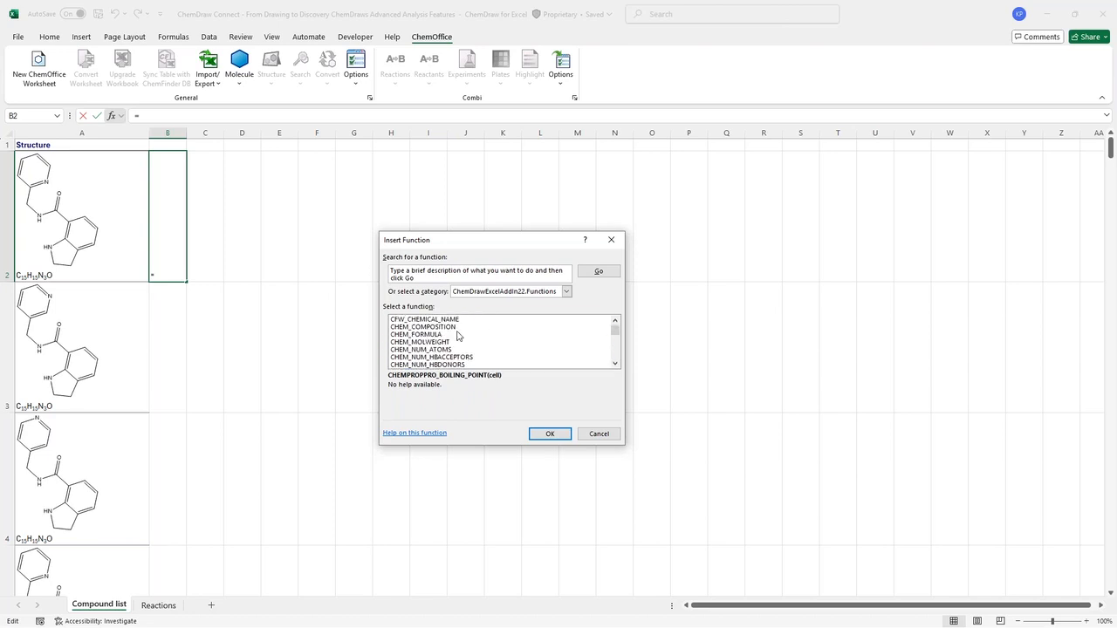
Step: Open the arguments of the CHEM_FORMULA function for cell B2 and cancel without inserting it
click(444, 320)
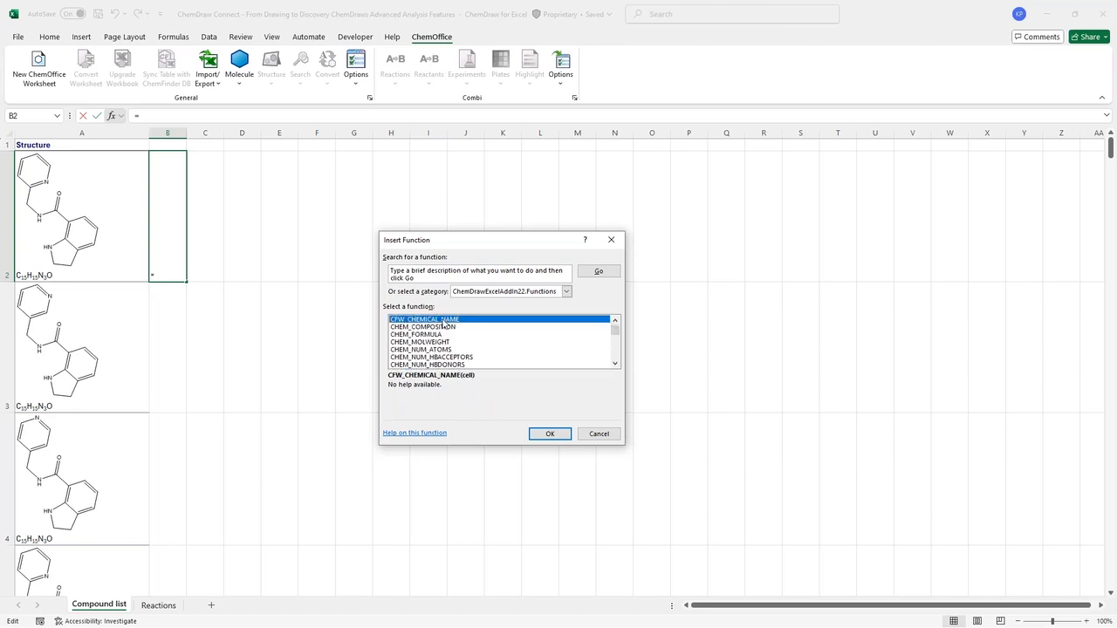
click(443, 335)
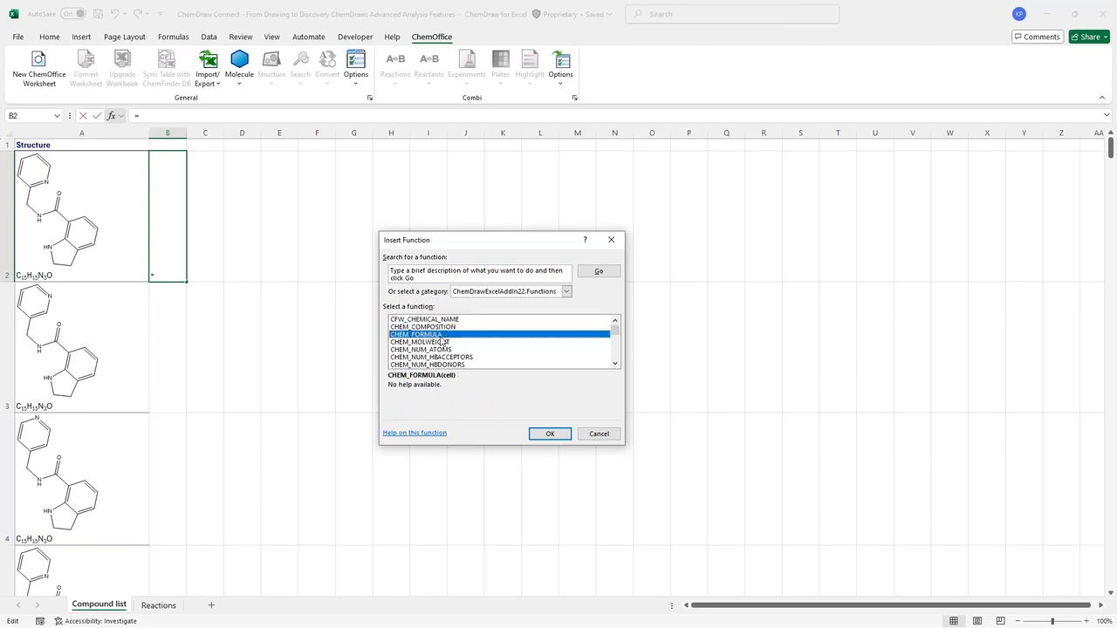
click(548, 435)
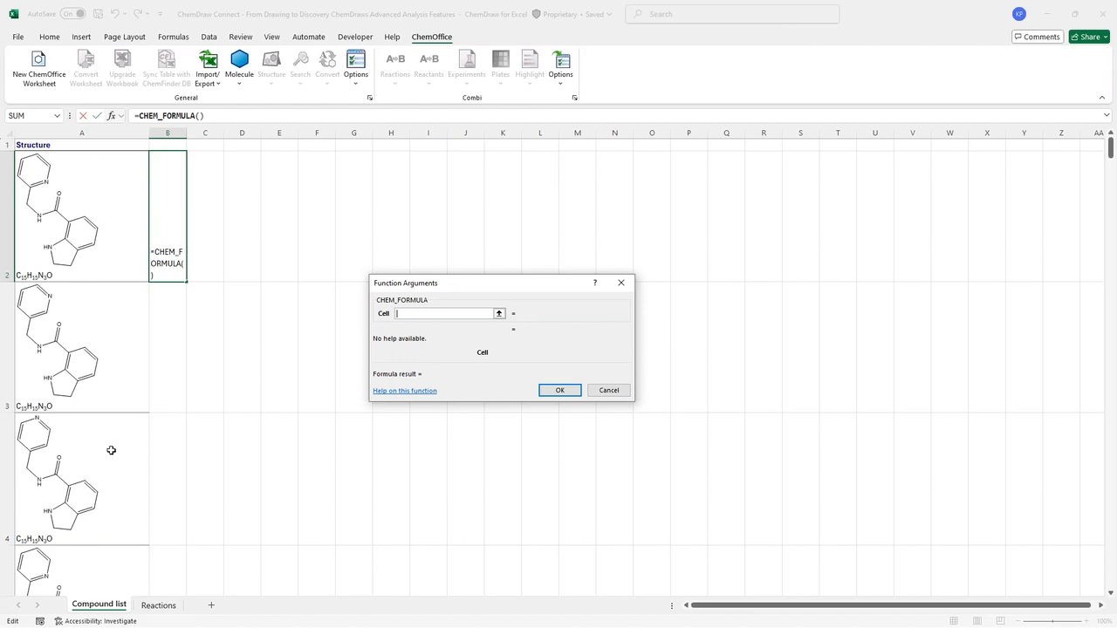
click(621, 283)
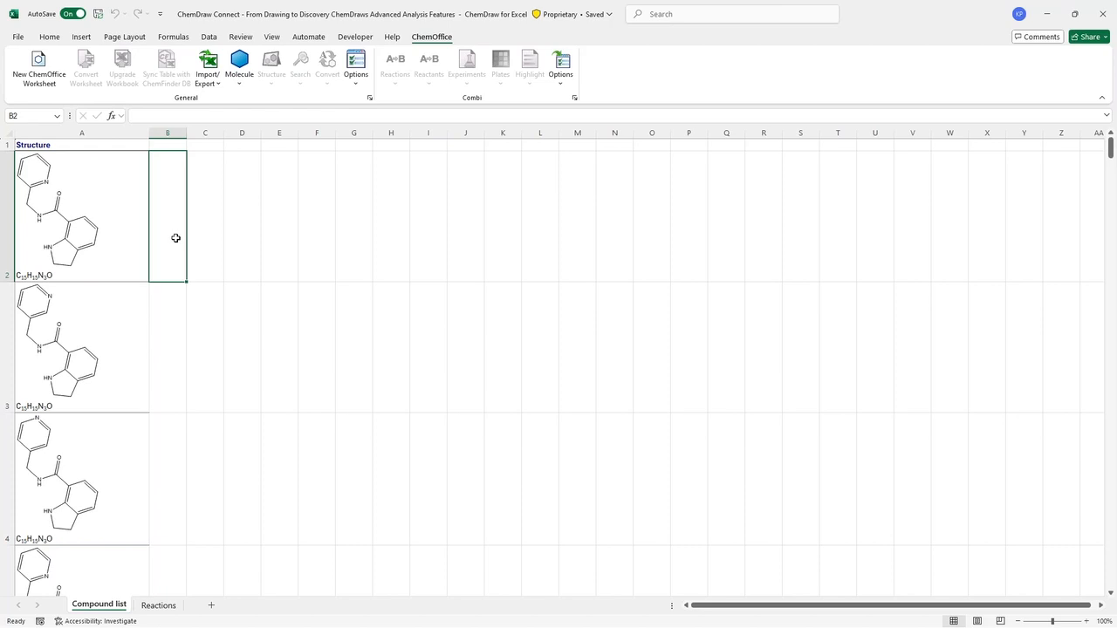
Step: Add the generic EDC amide coupling of an R1 carboxylic acid with an R2/R3 amine to the Reactions sheet and make the reactant worksheets
click(157, 606)
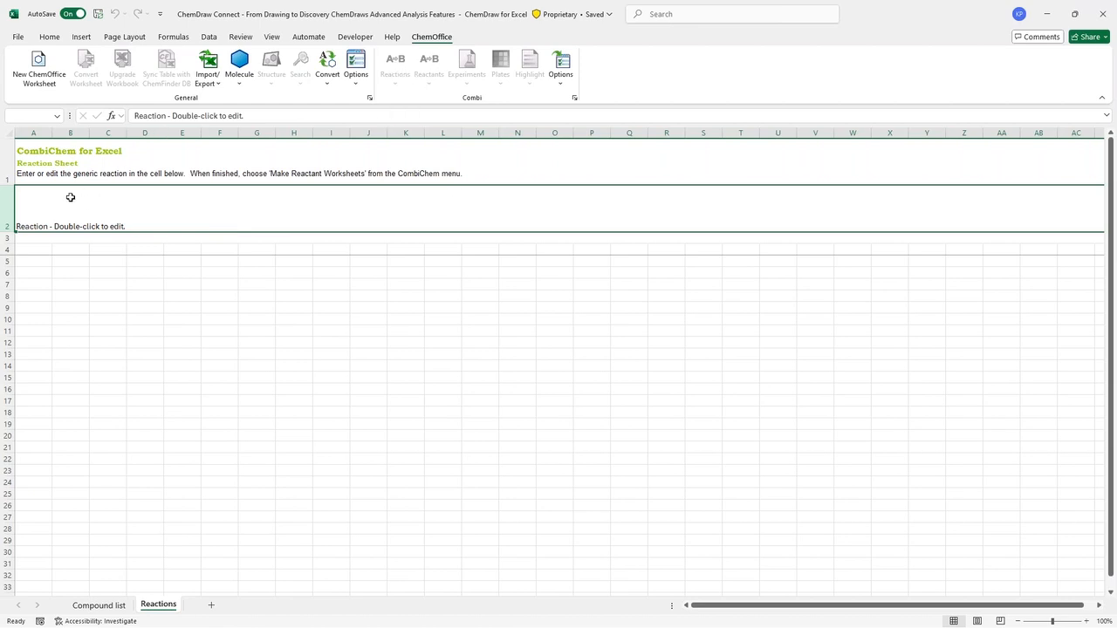
double_click(149, 213)
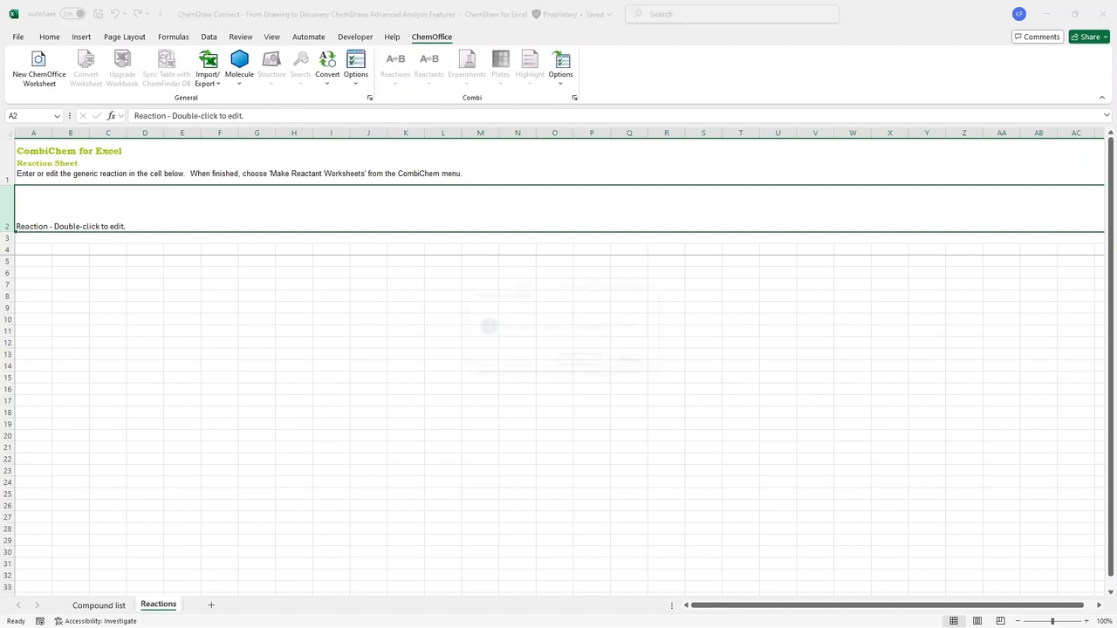
click(588, 363)
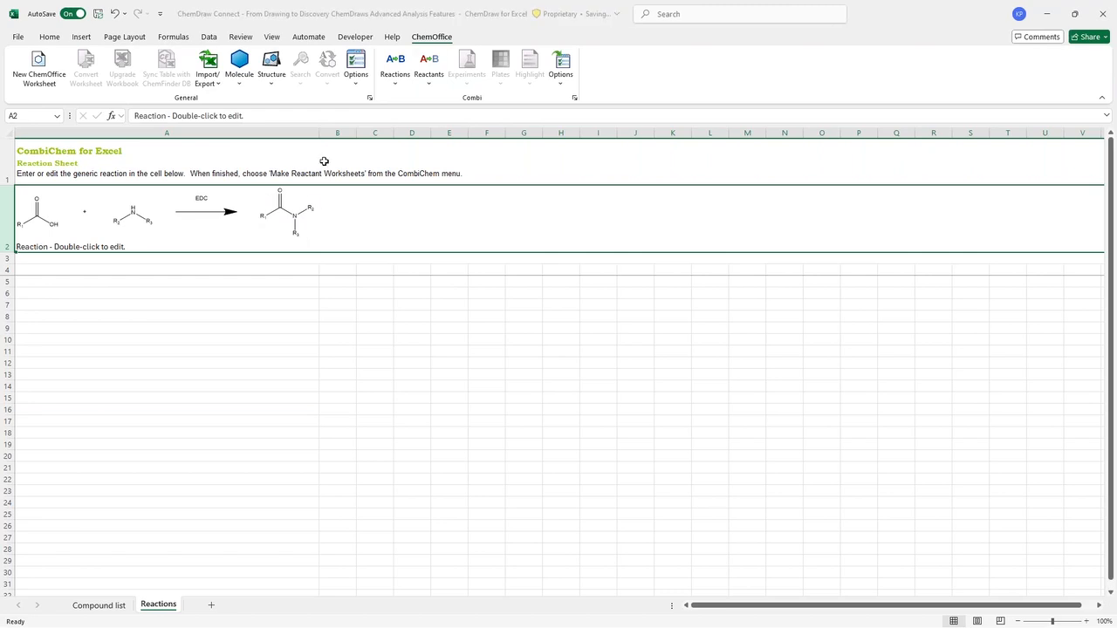
click(428, 80)
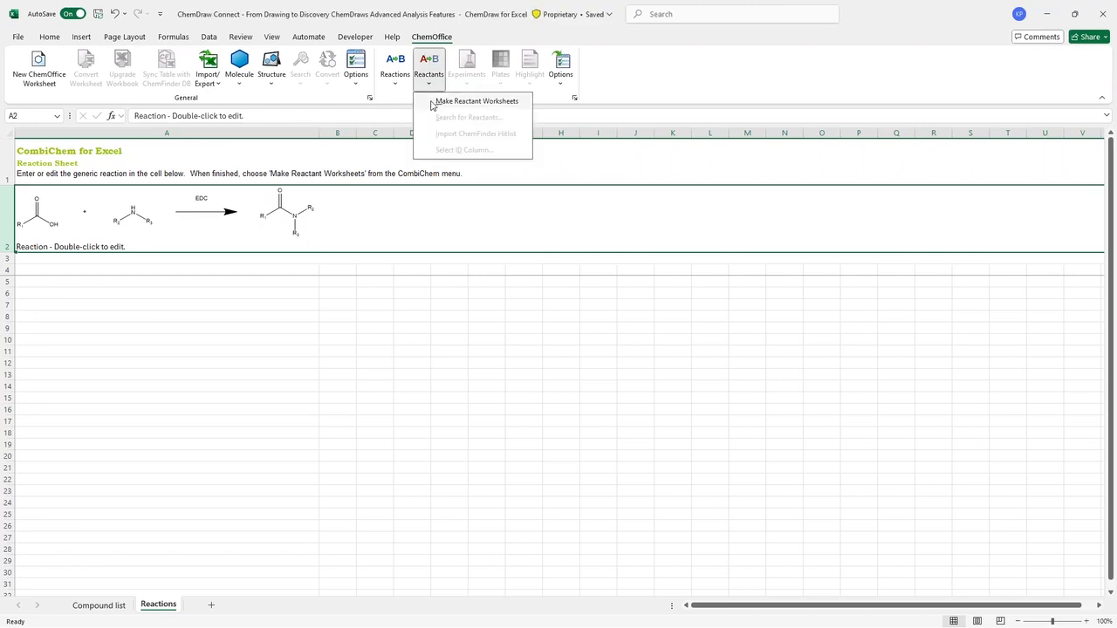
click(432, 102)
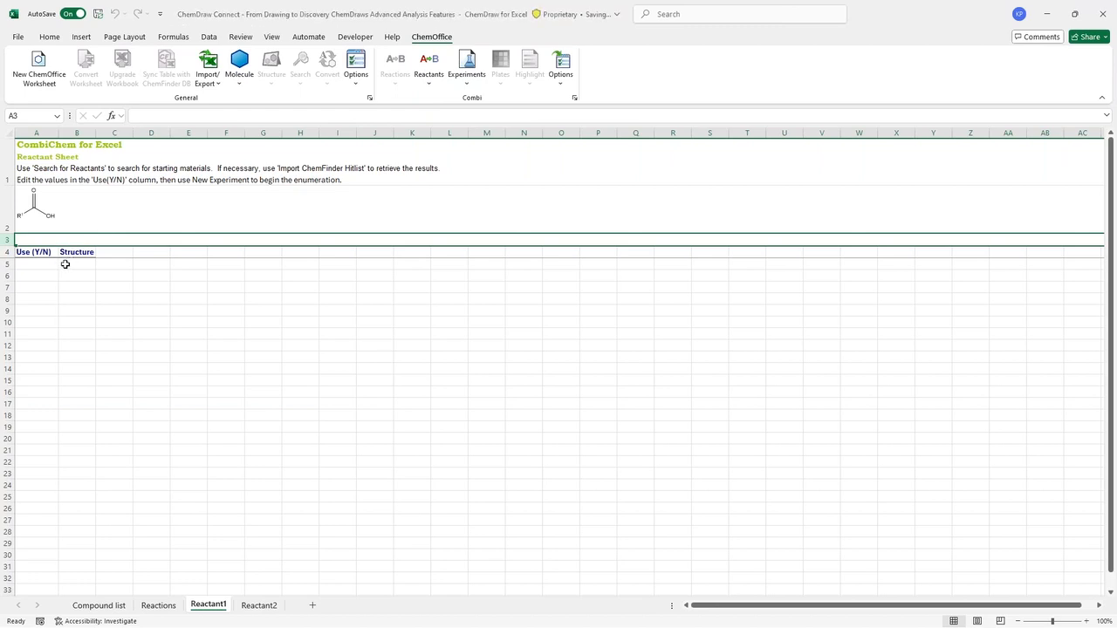
click(66, 264)
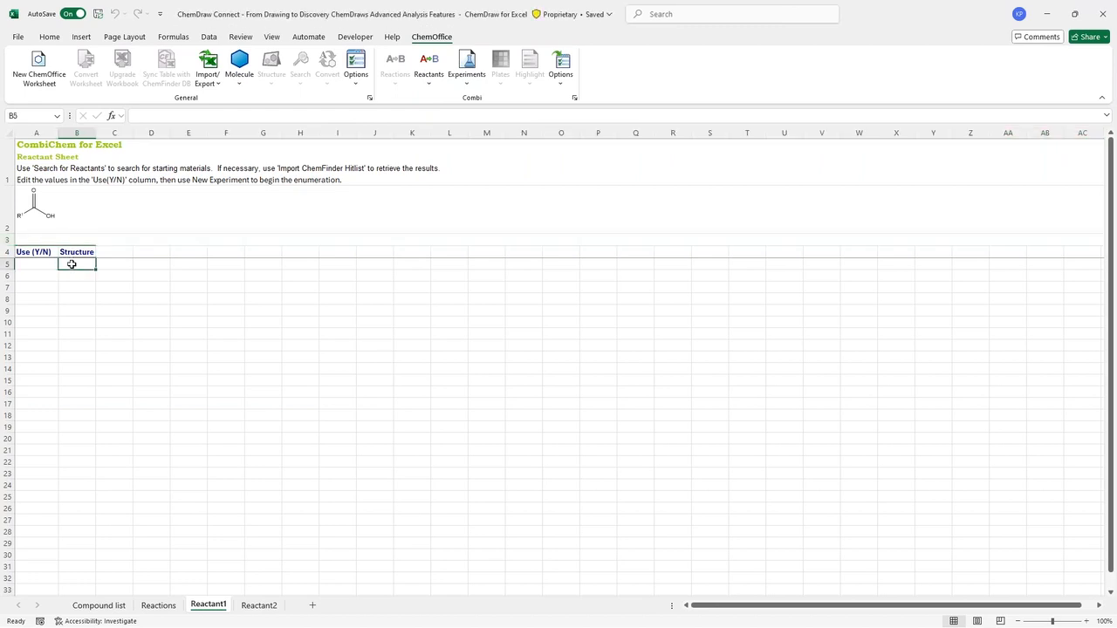
double_click(73, 263)
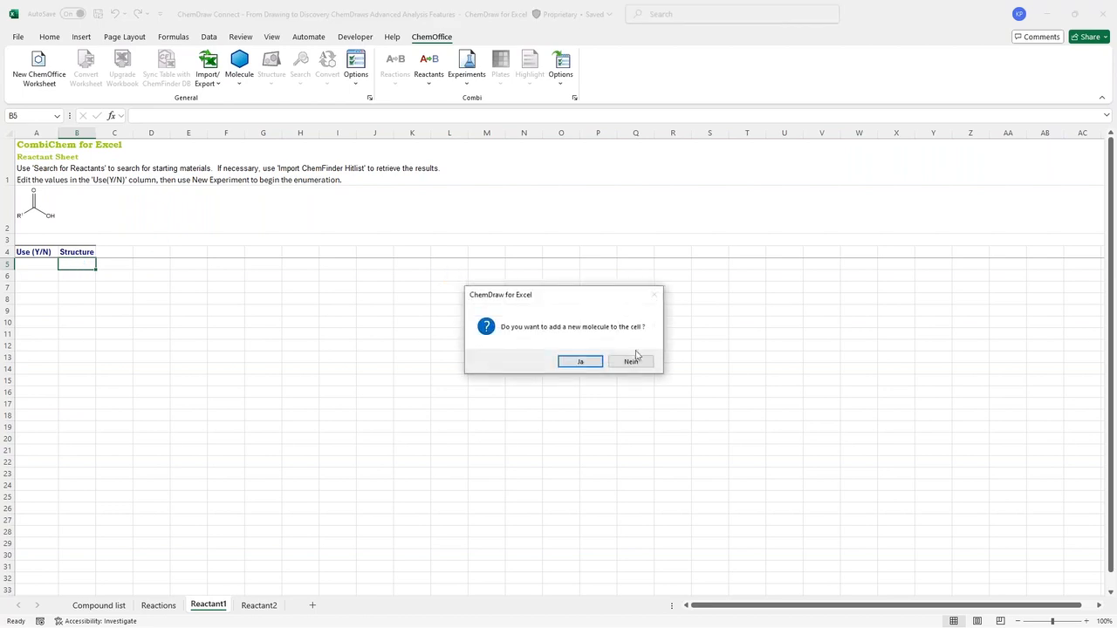
click(639, 363)
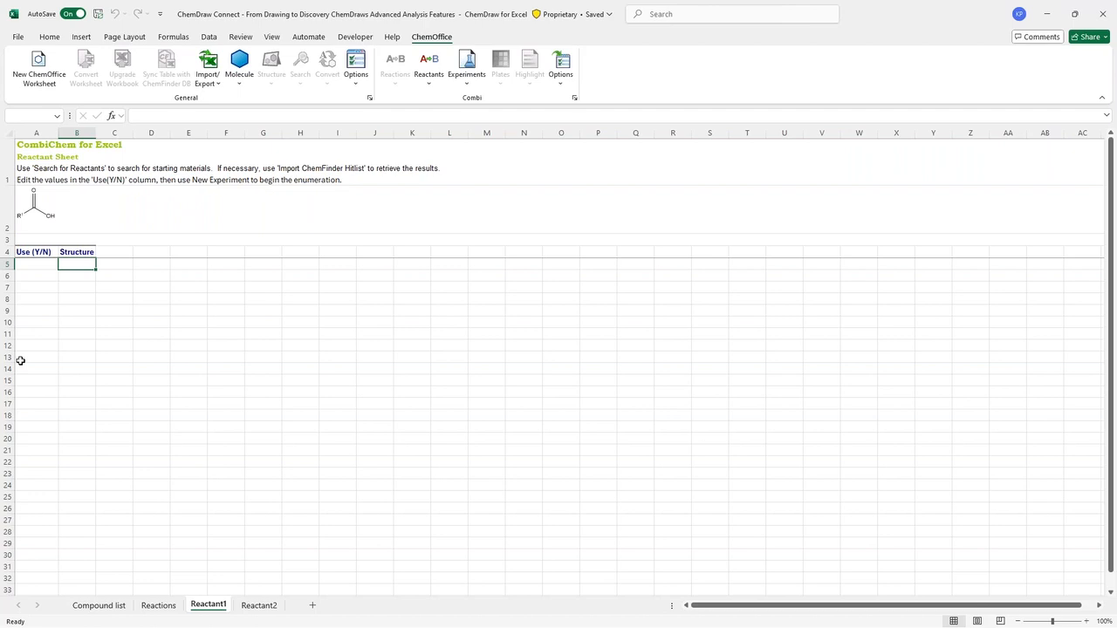
Step: Search the Group 1 structure file directly for matching carboxylic acids and import them into the Reactant1 sheet
click(431, 70)
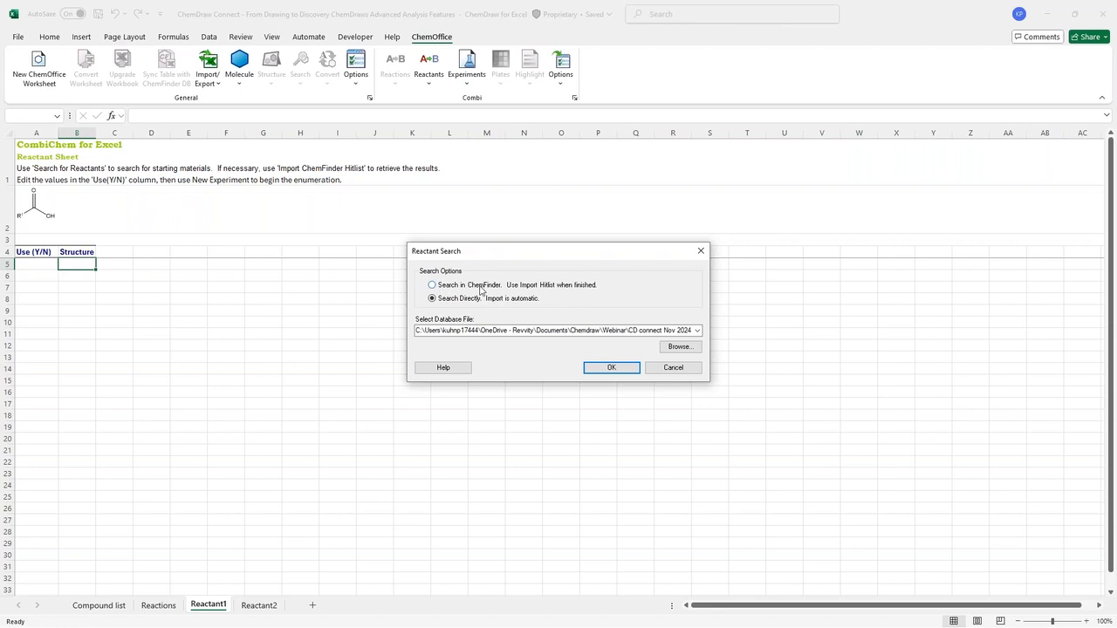
click(675, 350)
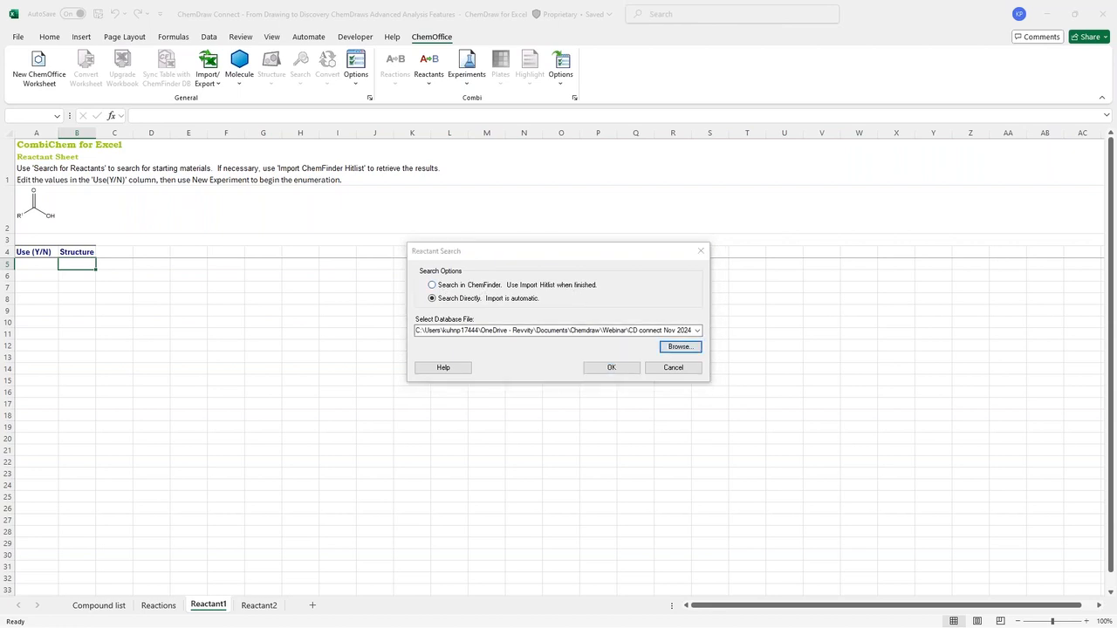
scroll(585, 357, down, 3)
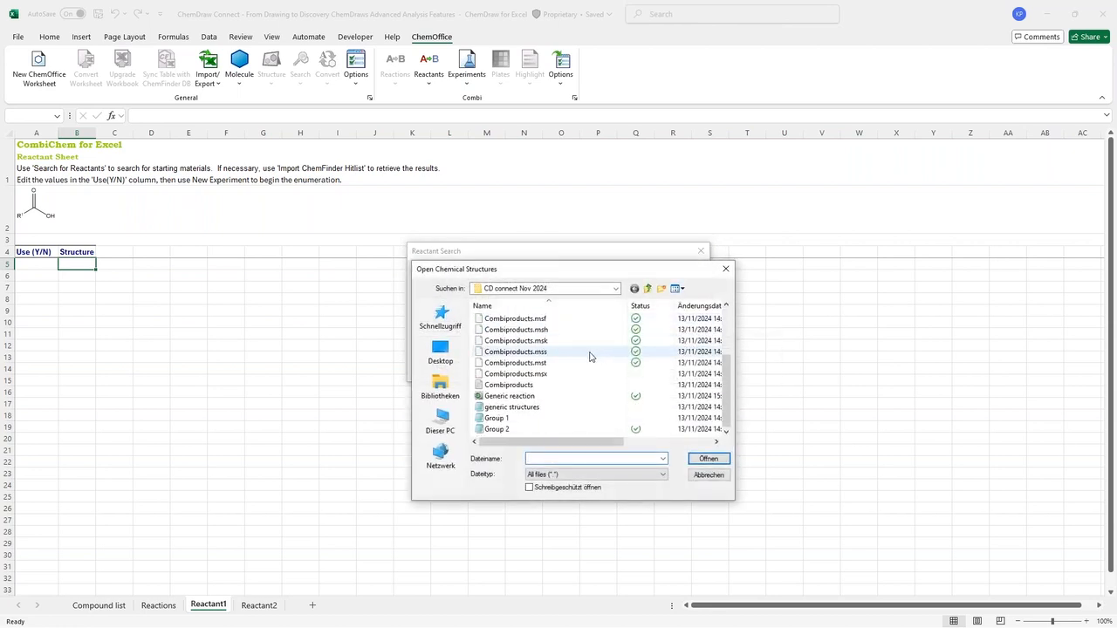
double_click(504, 419)
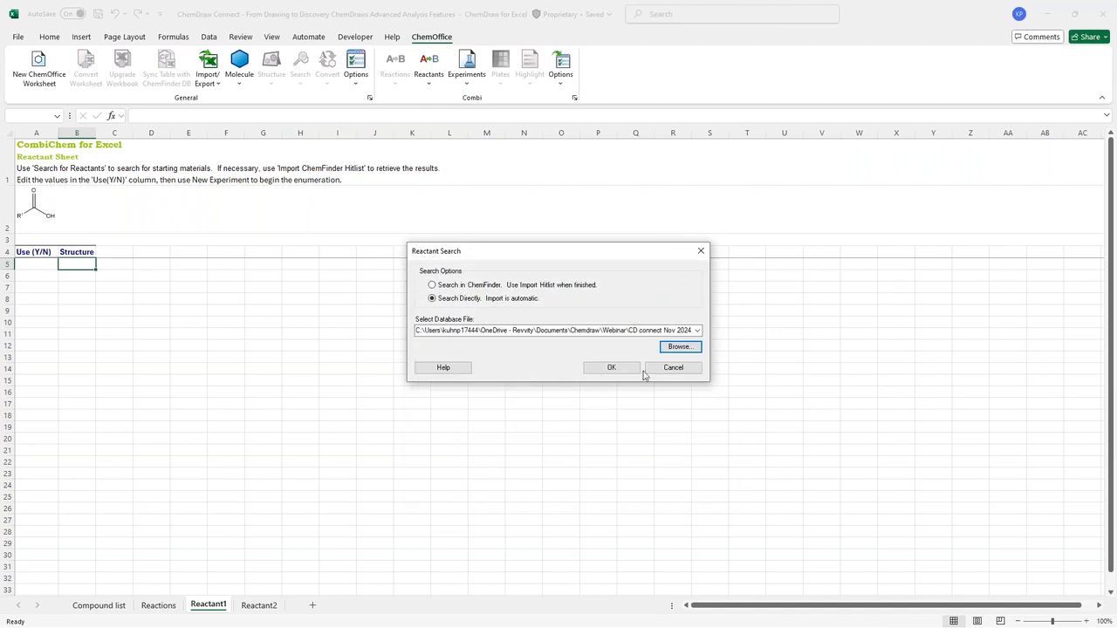
click(615, 368)
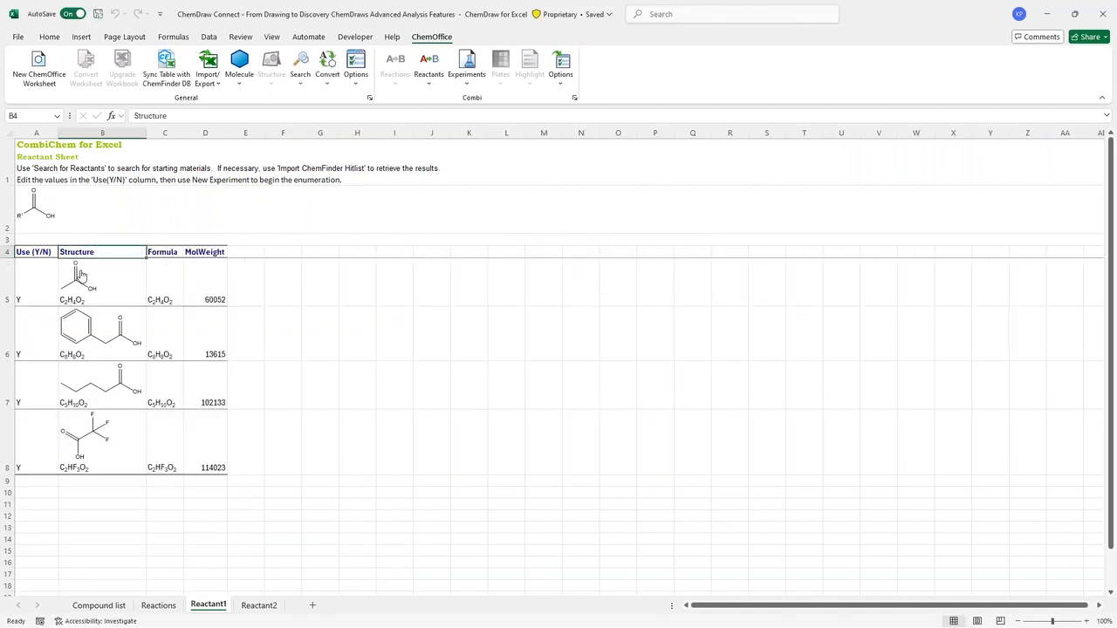
Step: Search the Group 2 structure file directly for matching amines and import them into the Reactant2 sheet
click(258, 605)
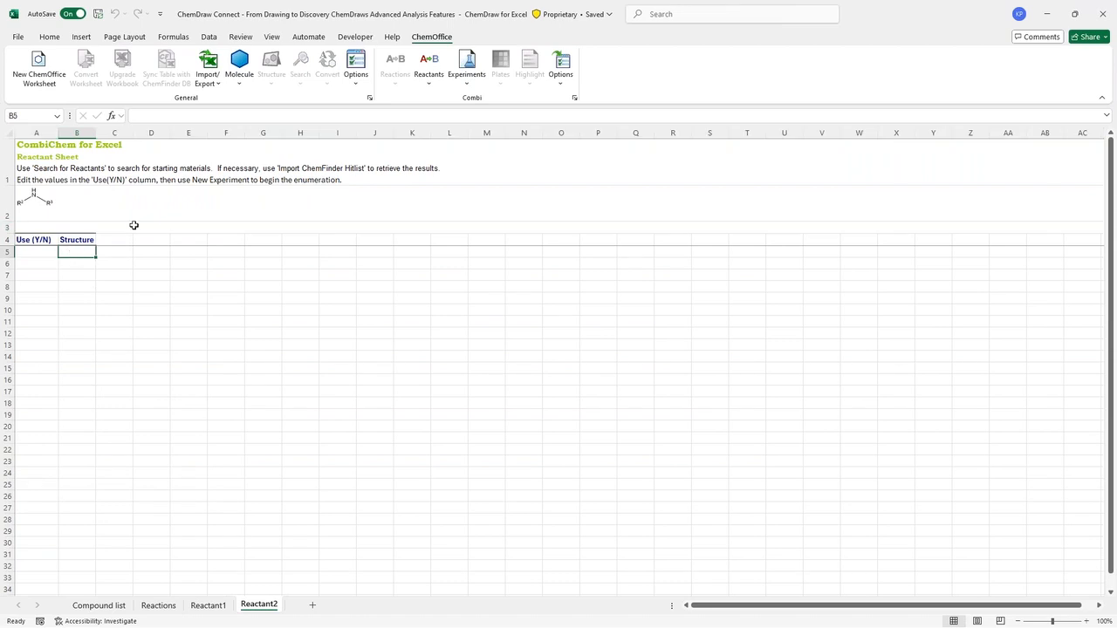
click(428, 76)
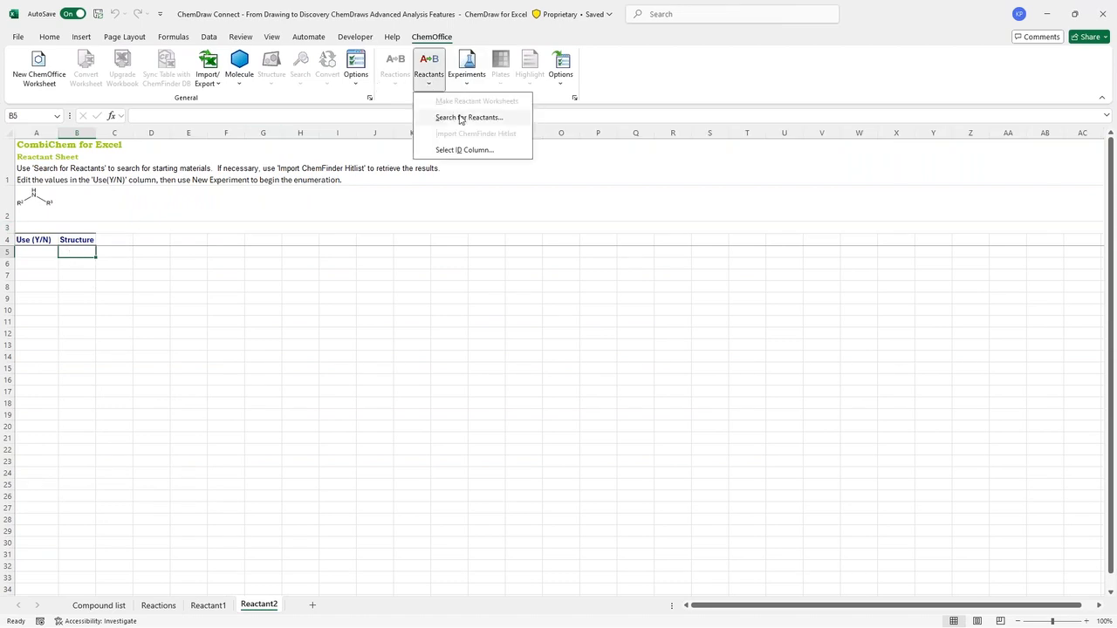
click(463, 120)
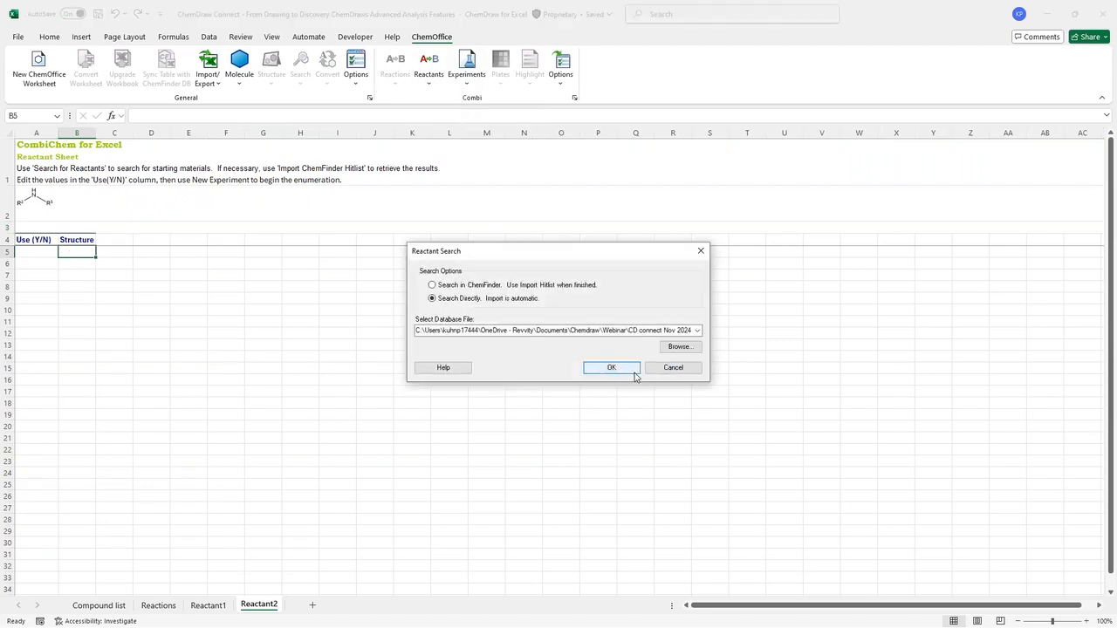
click(679, 348)
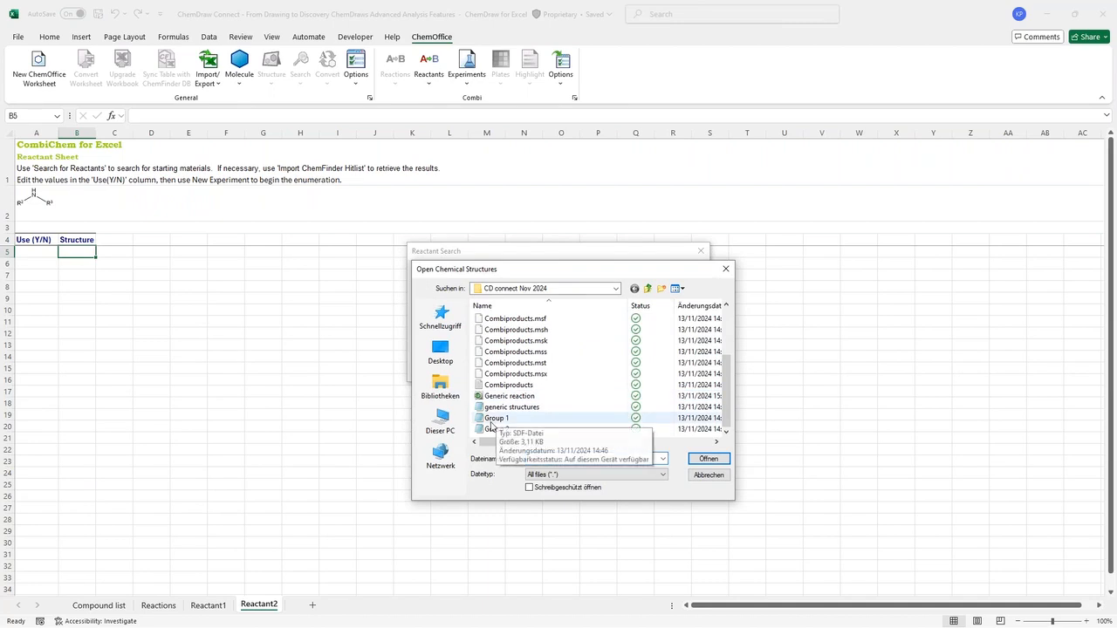
click(496, 430)
click(707, 458)
click(610, 367)
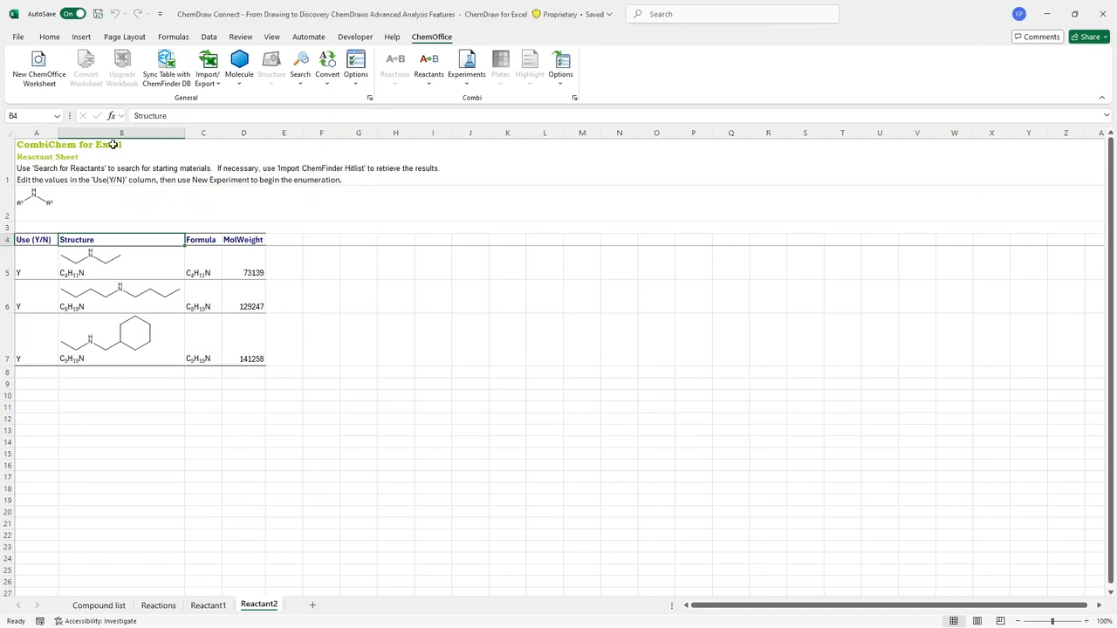
Step: Create a new experiment from the two reactant sheets, saving the product library as Combiproducts over the existing ChemFinder database
click(429, 77)
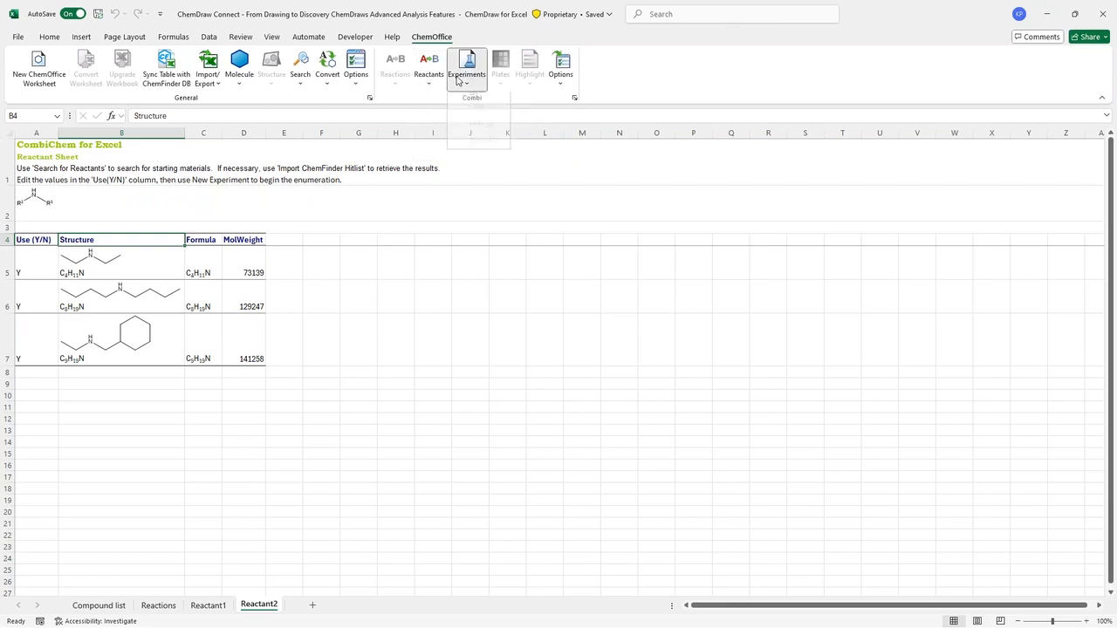
click(463, 77)
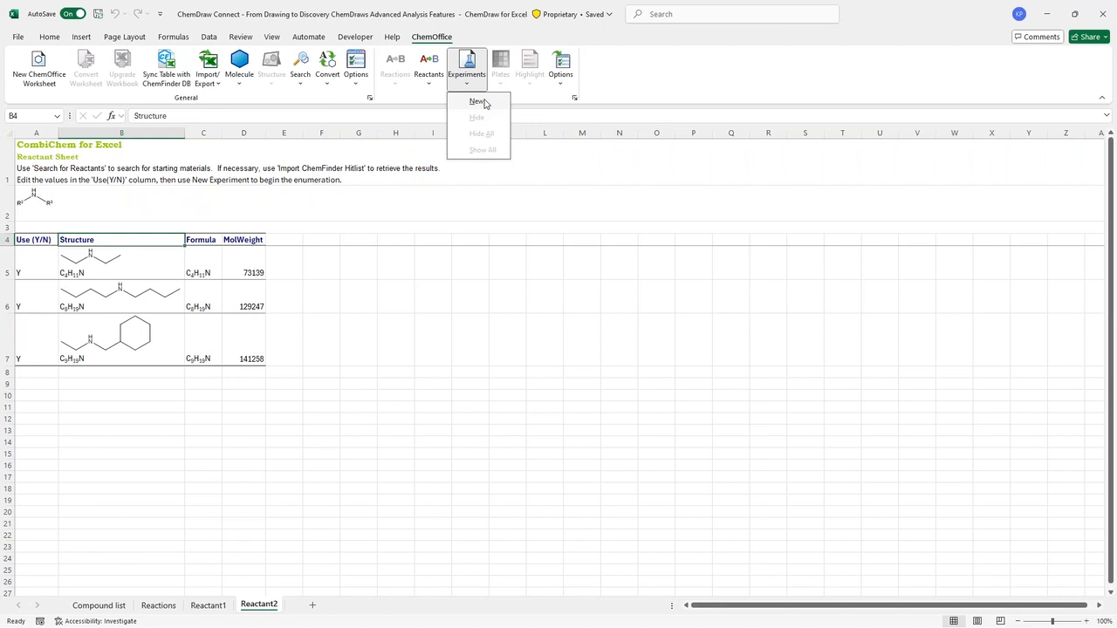
click(479, 102)
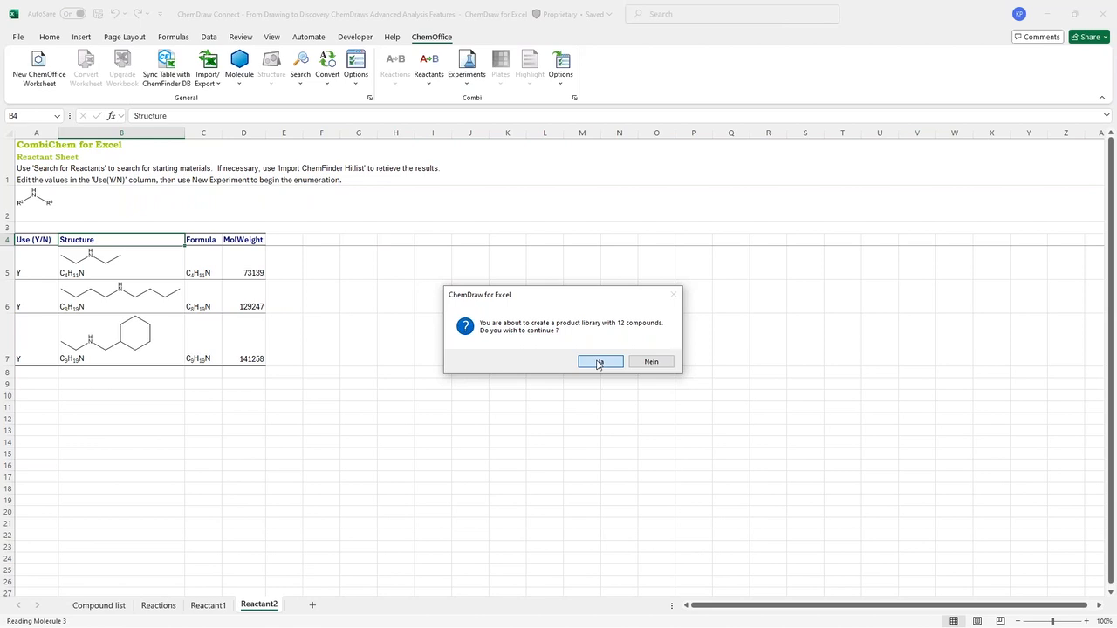
click(599, 364)
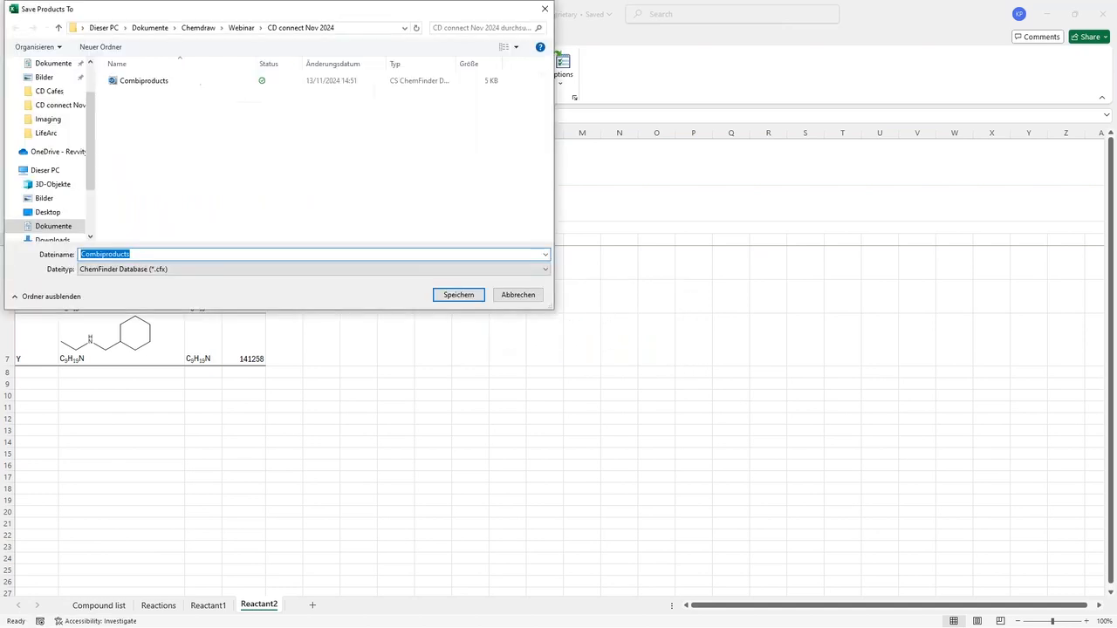
click(151, 81)
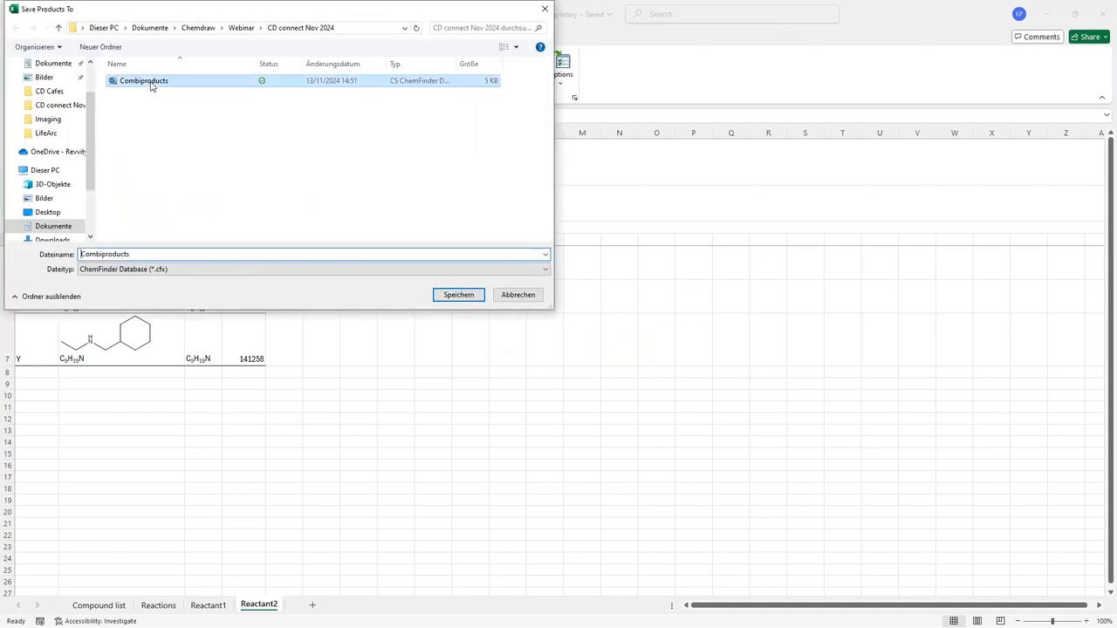
click(460, 298)
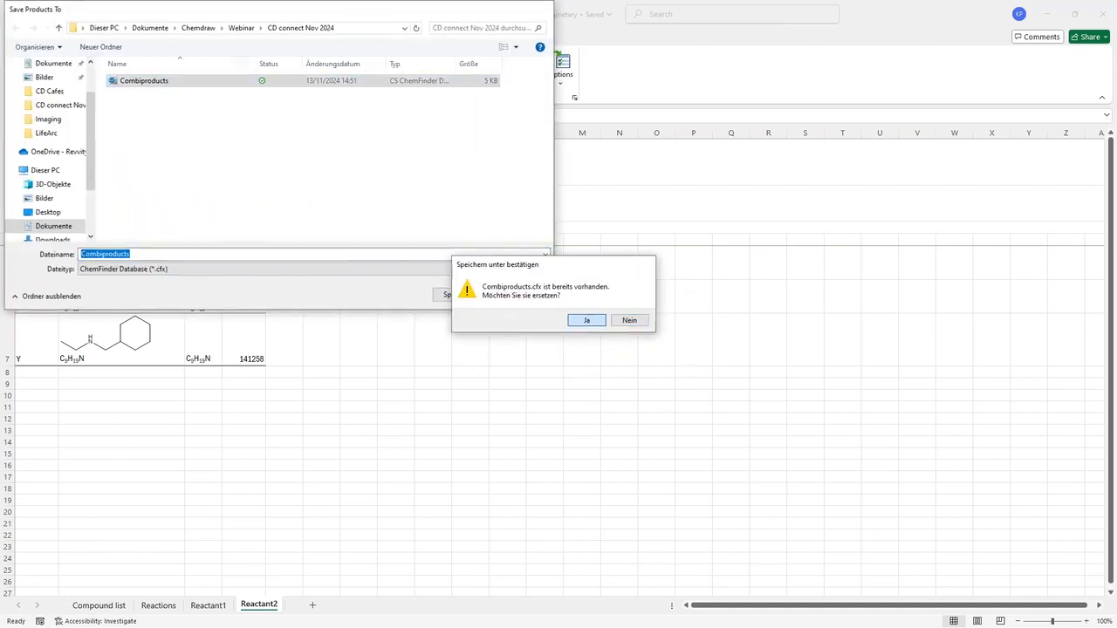
click(589, 321)
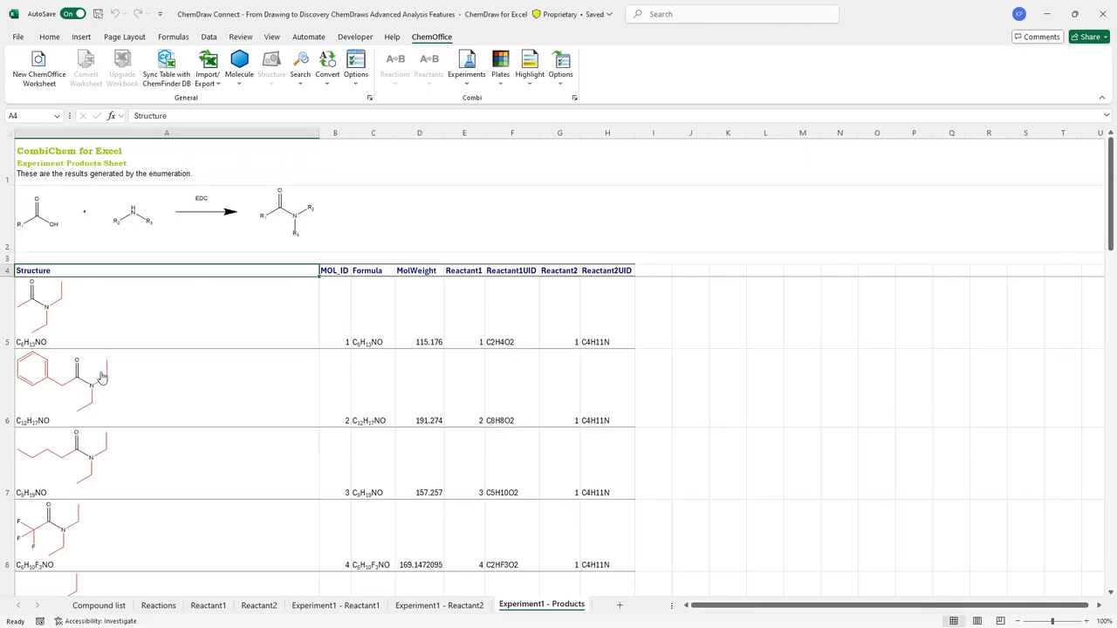
Step: Review the enumerated amide products and assign them to plate wells
scroll(87, 314, down, 2)
scroll(102, 337, down, 2)
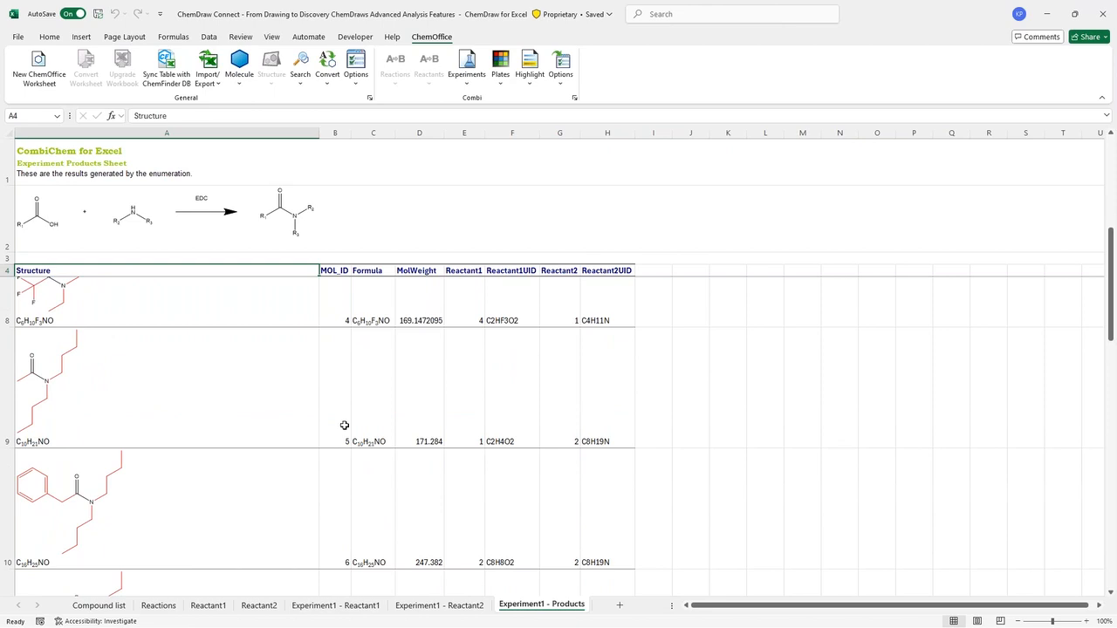
scroll(425, 363, up, 3)
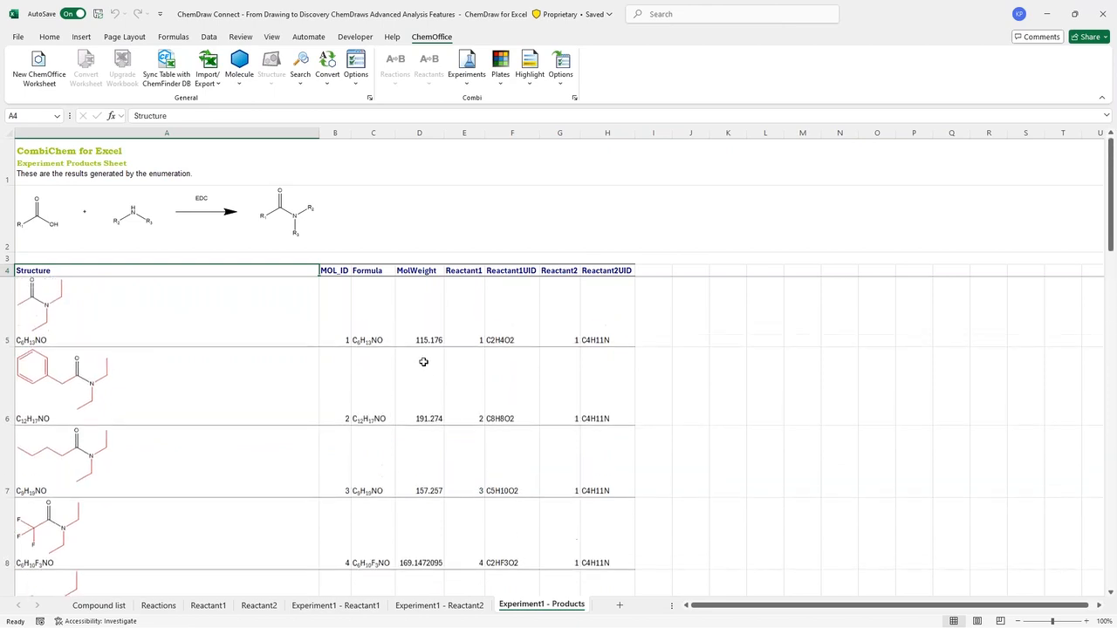
click(464, 88)
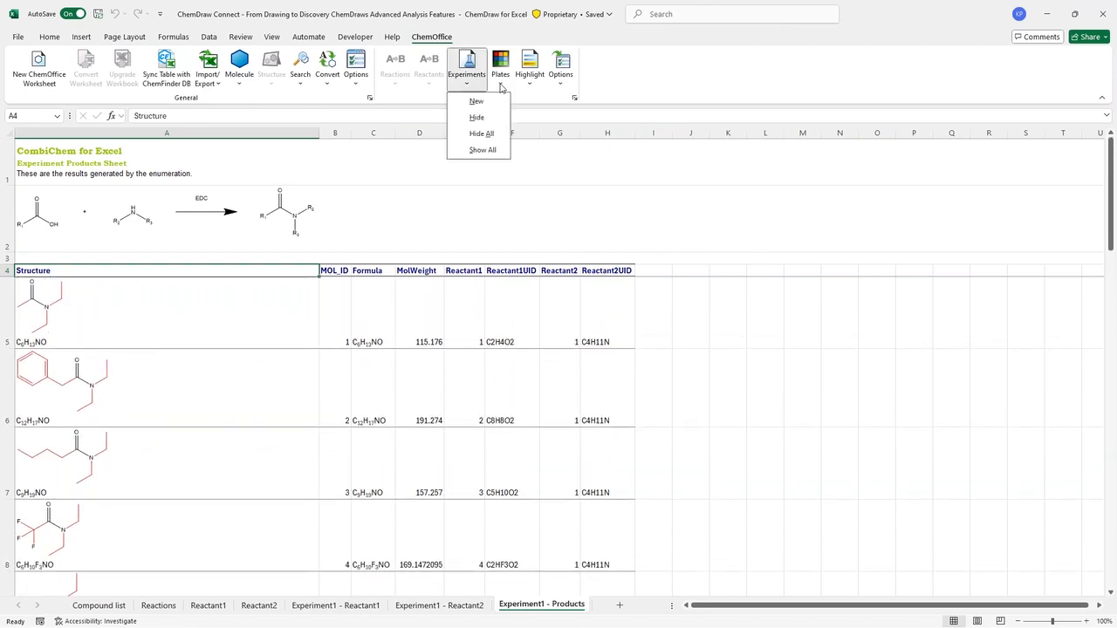
click(502, 70)
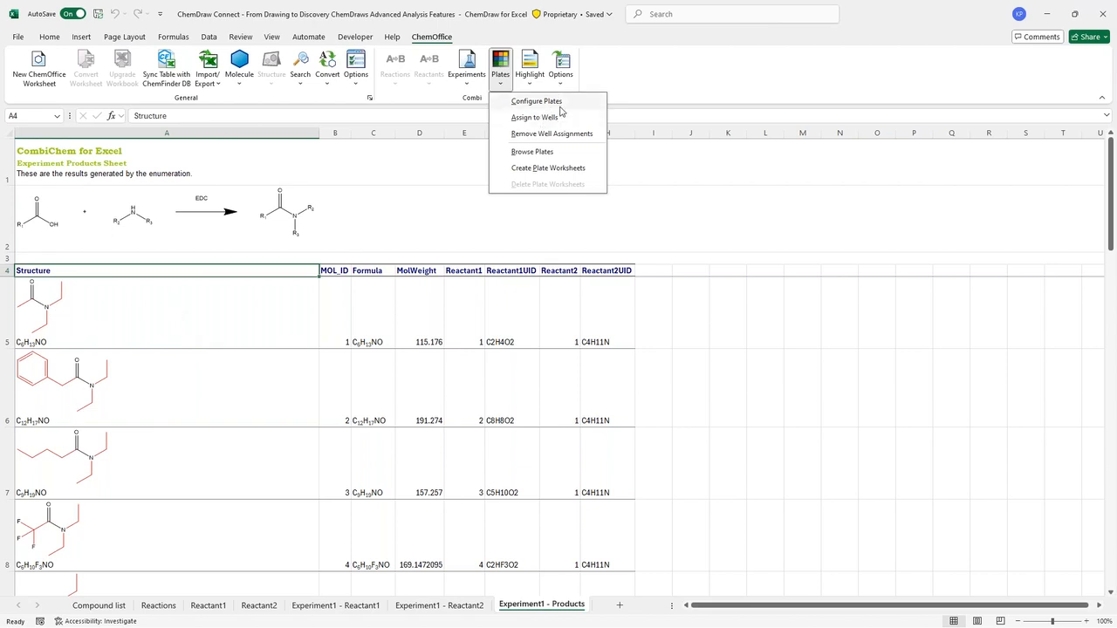
click(544, 121)
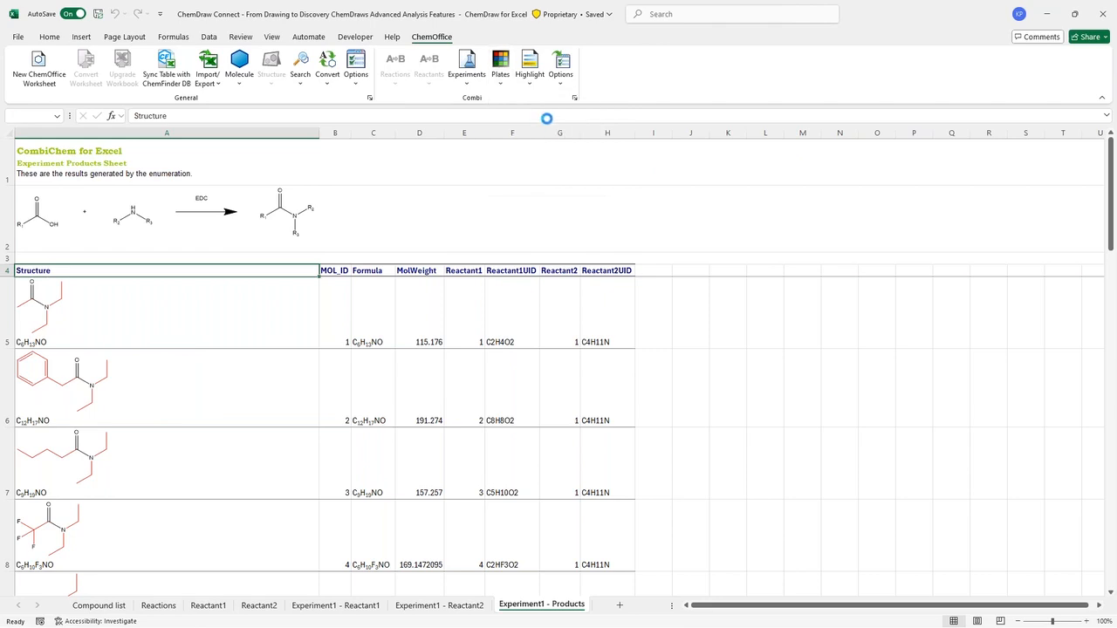
Step: Create the plate worksheets for the assigned wells and return to the Experiment1 - Products sheet
click(497, 77)
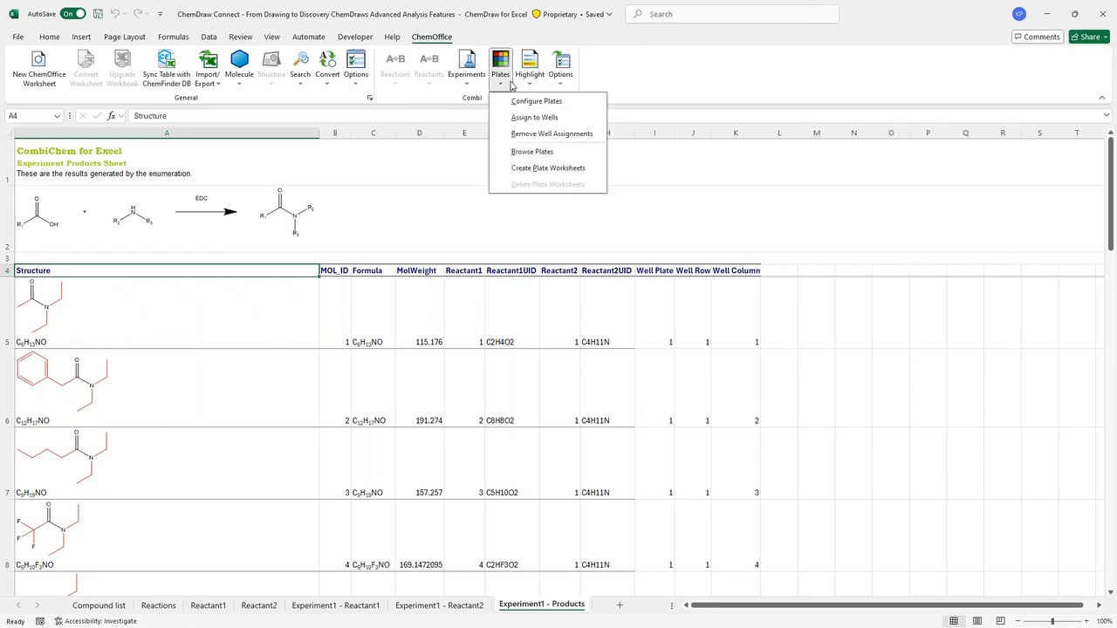
click(532, 168)
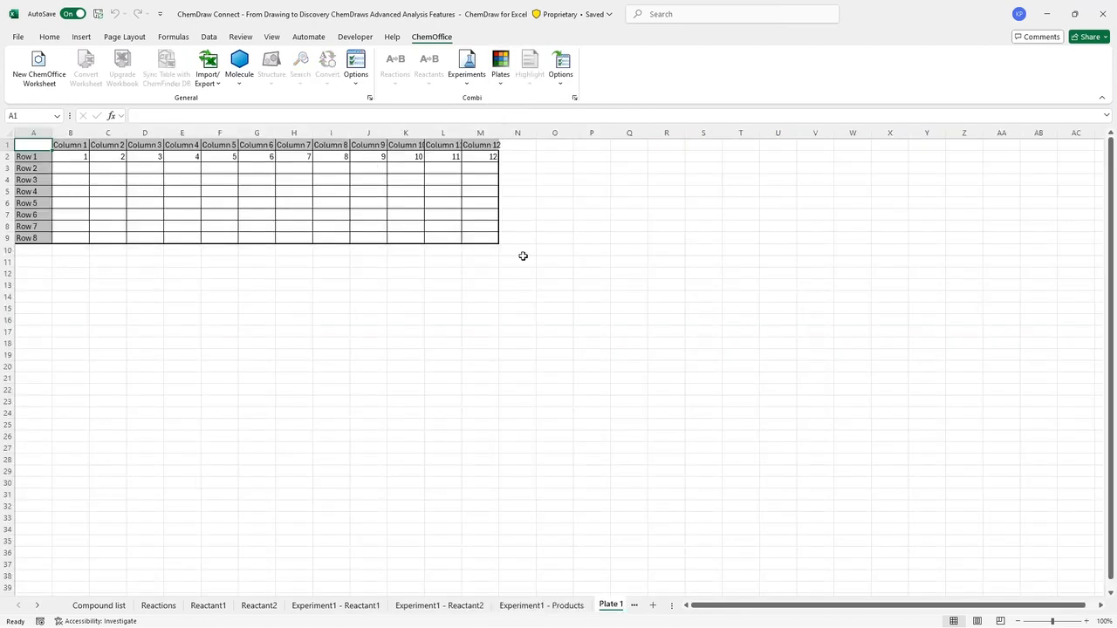
click(539, 605)
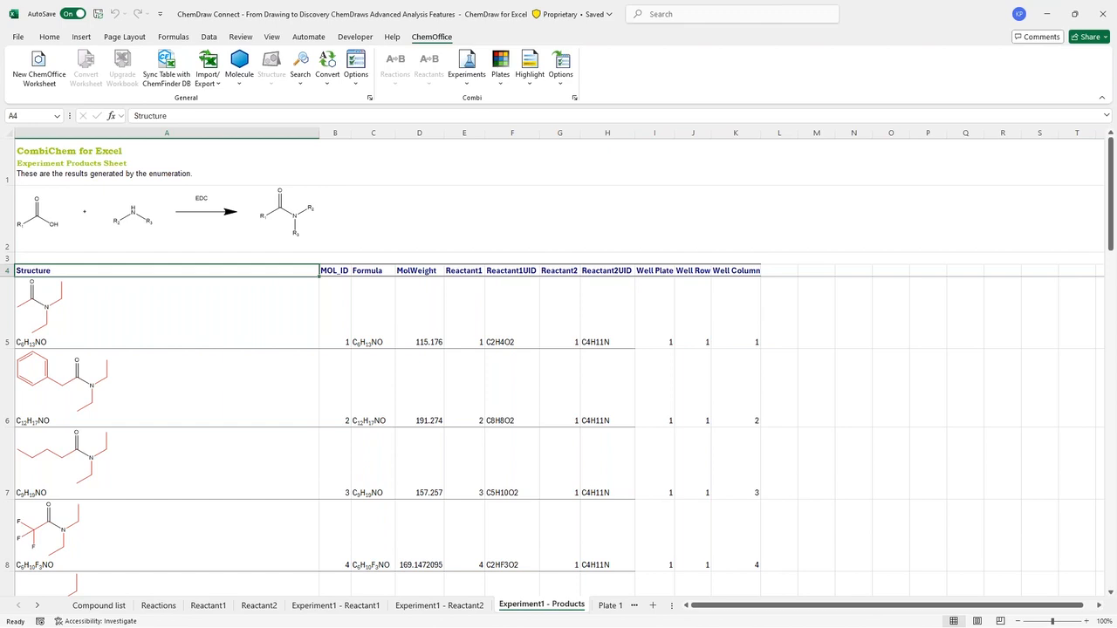
Step: Switch to ChemDraw Professional and restore the ChemDraw Connect document, showing the area with the Tr label and the Ibrutinib structure
key(alt+Tab)
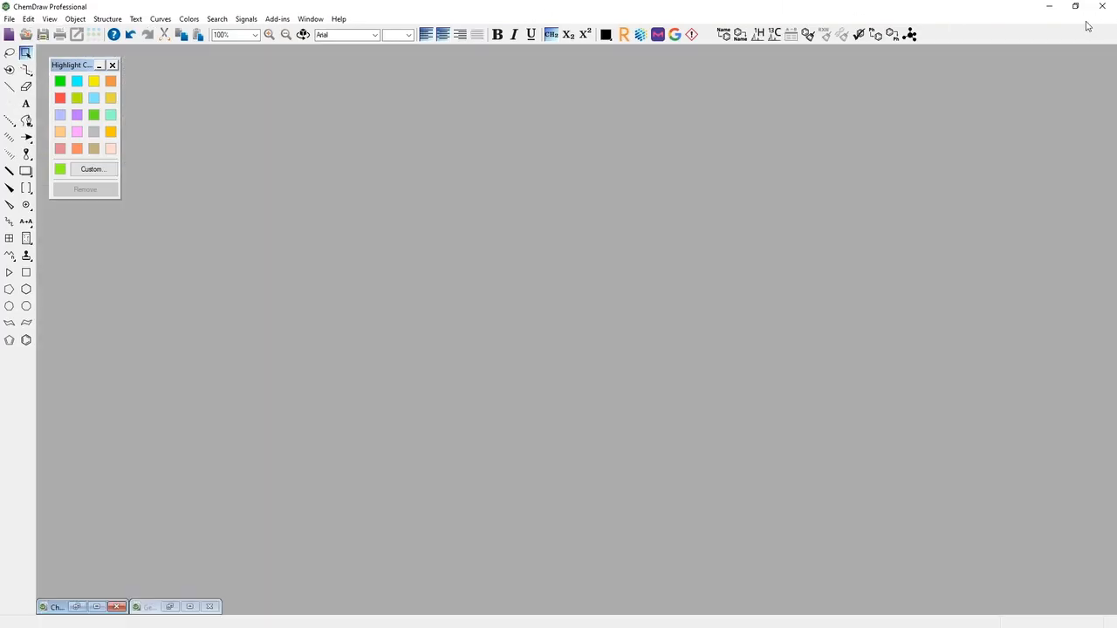
click(1088, 19)
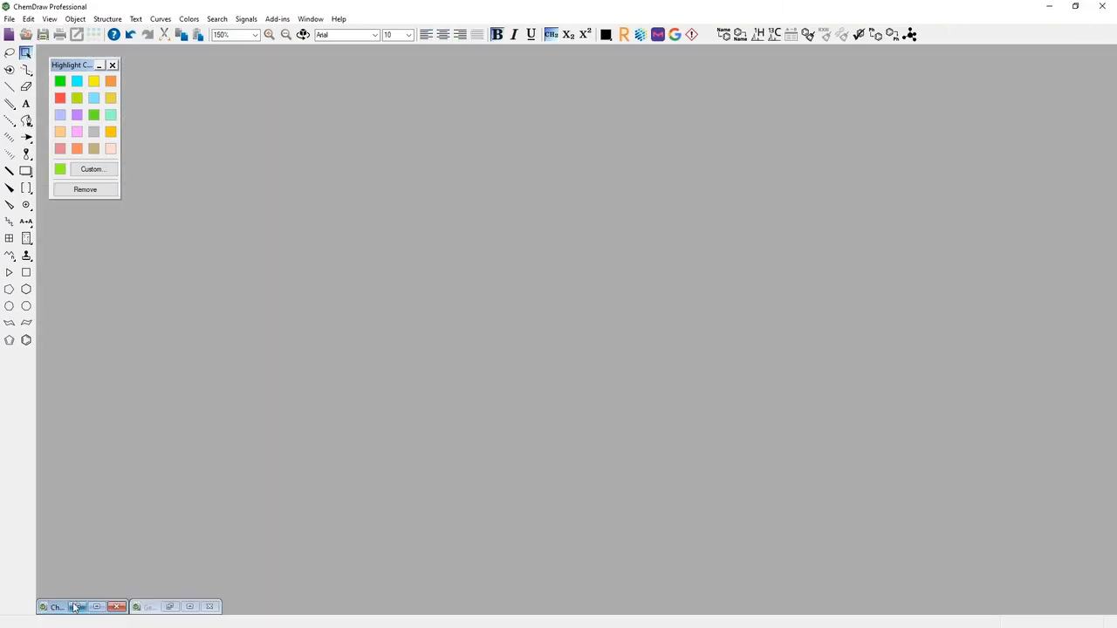
click(106, 613)
click(93, 612)
click(94, 609)
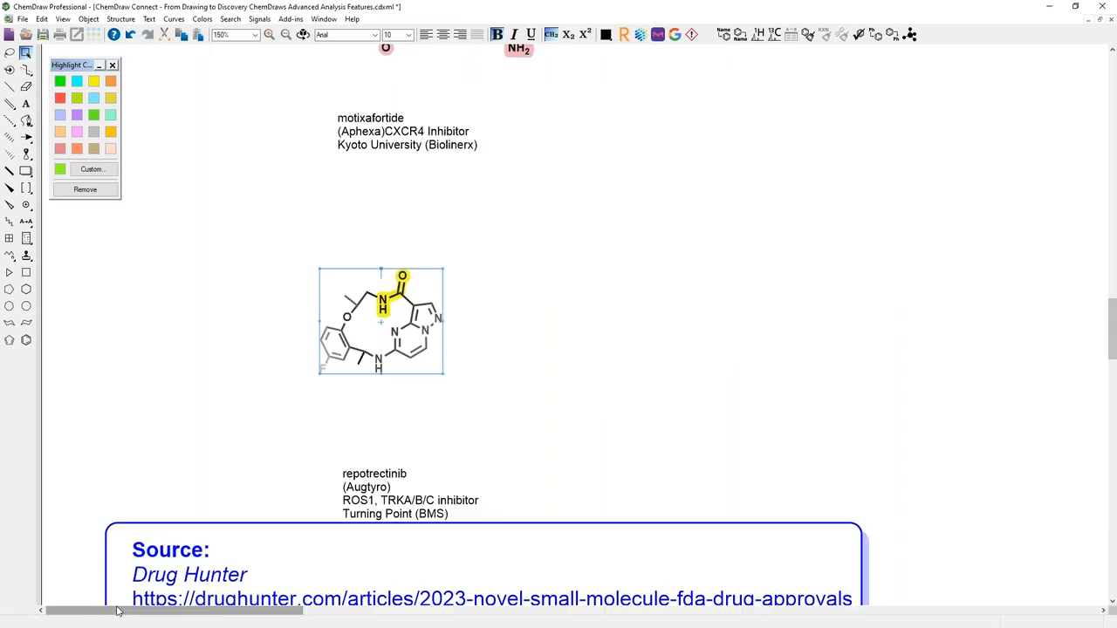
drag(1110, 325, 1113, 78)
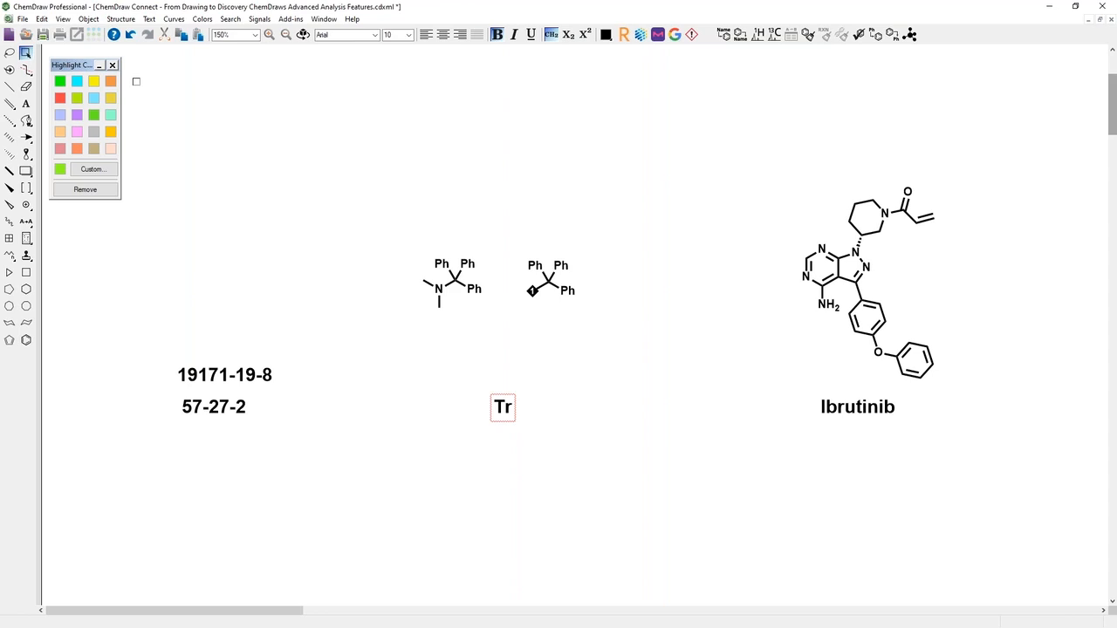
Step: Open the Save To Signals dialog for the document, examine its name and notebook options, and close it without saving
click(90, 36)
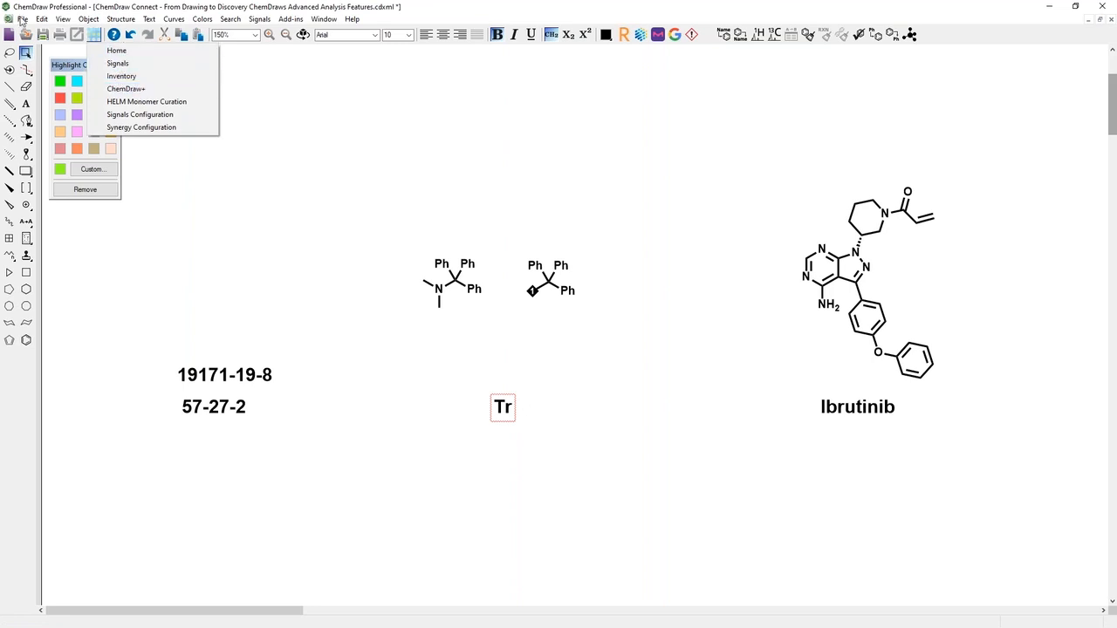
click(49, 23)
mouse_move(21, 18)
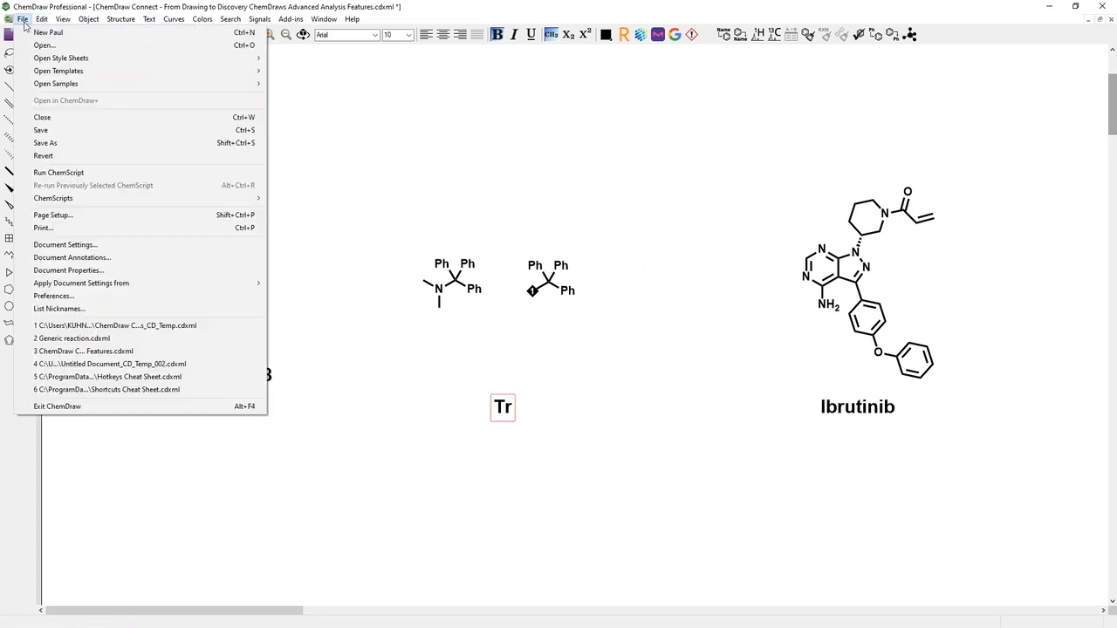
click(52, 142)
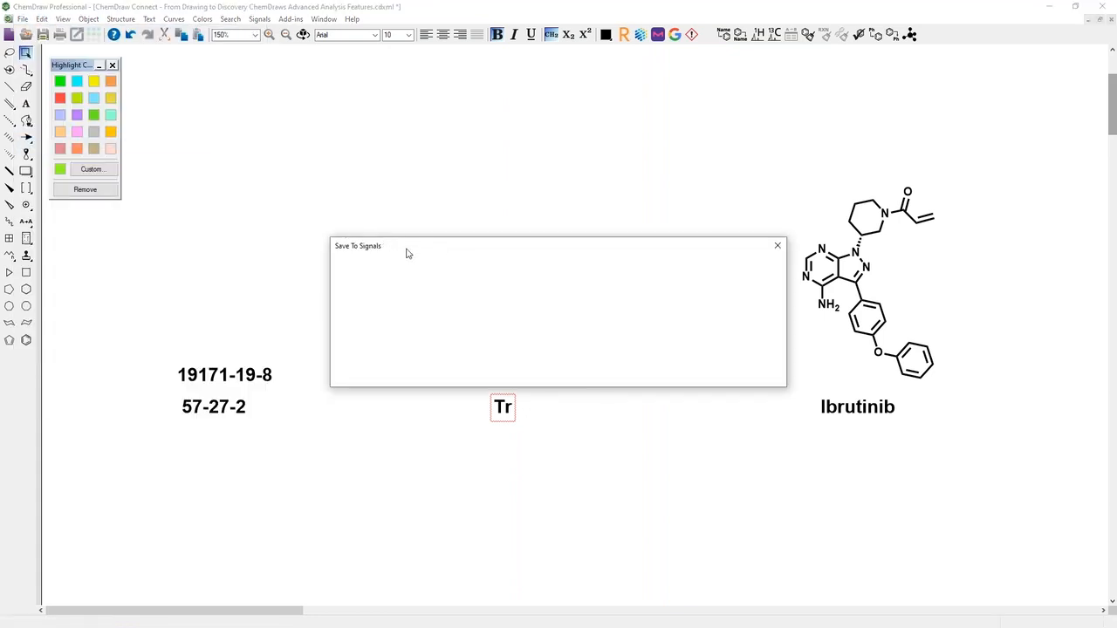
drag(388, 248, 0, 197)
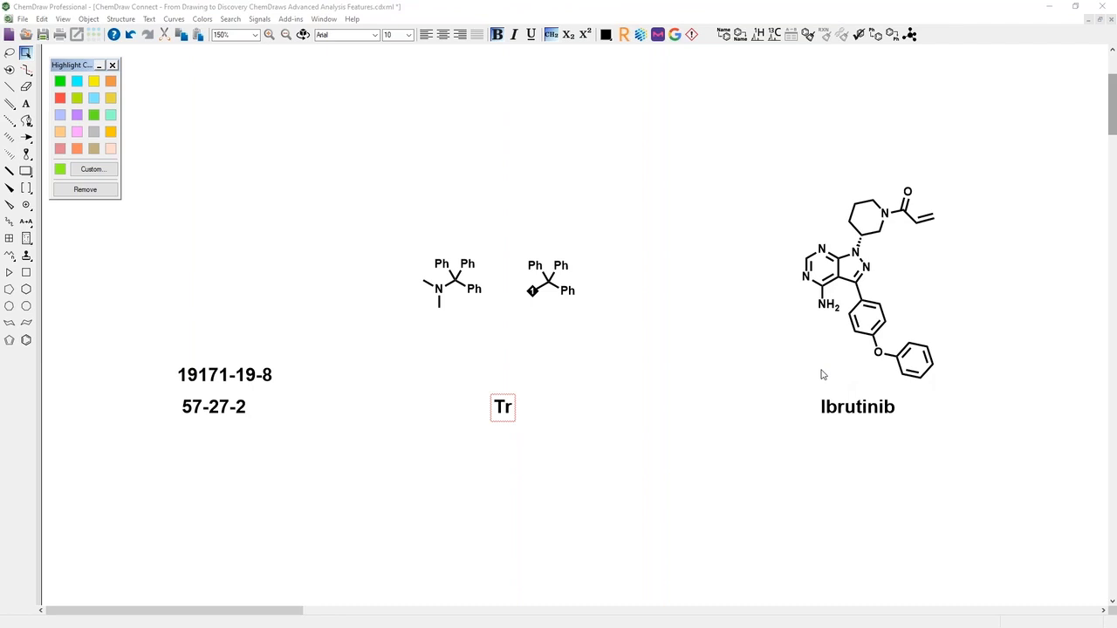
drag(282, 263, 617, 220)
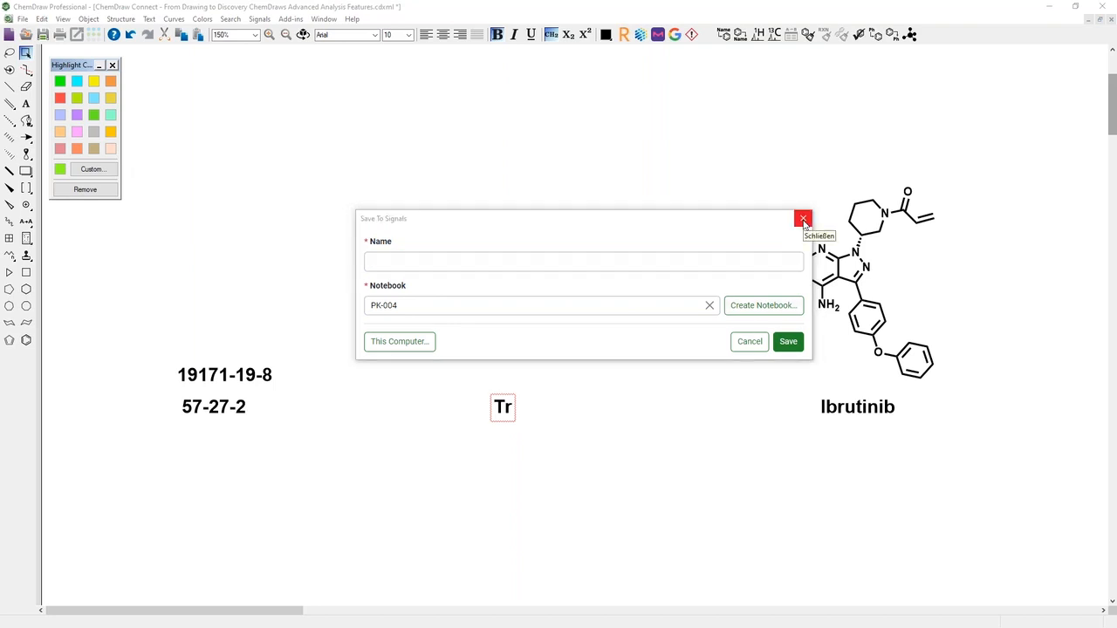
click(803, 219)
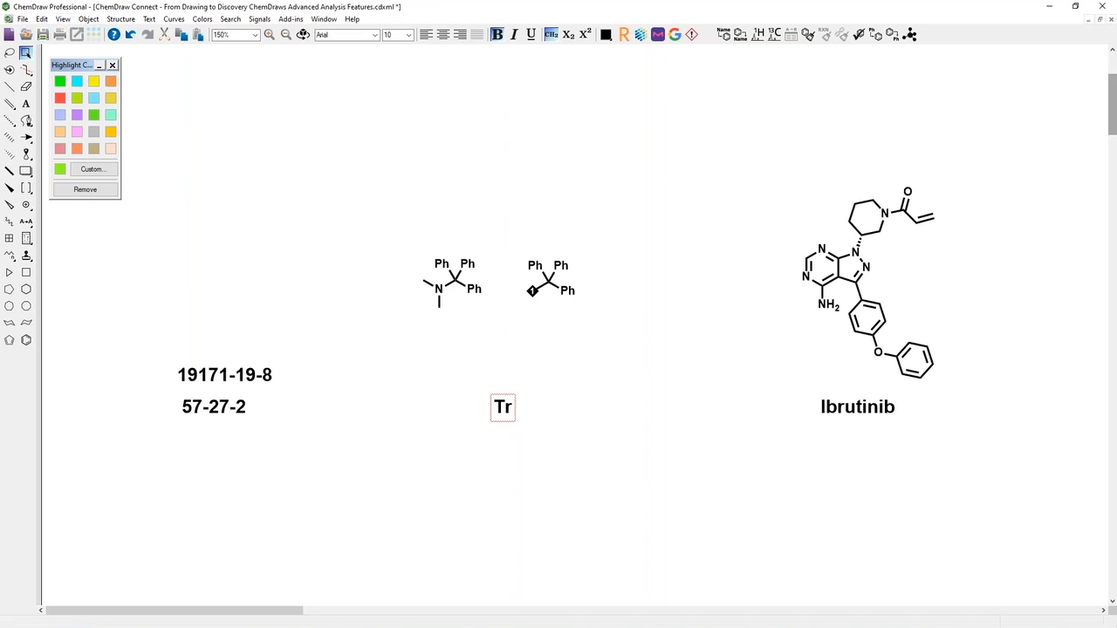
Step: Show the HELM Monomer toolbar beside the highlight colours palette and list its amino acid monomers
click(64, 21)
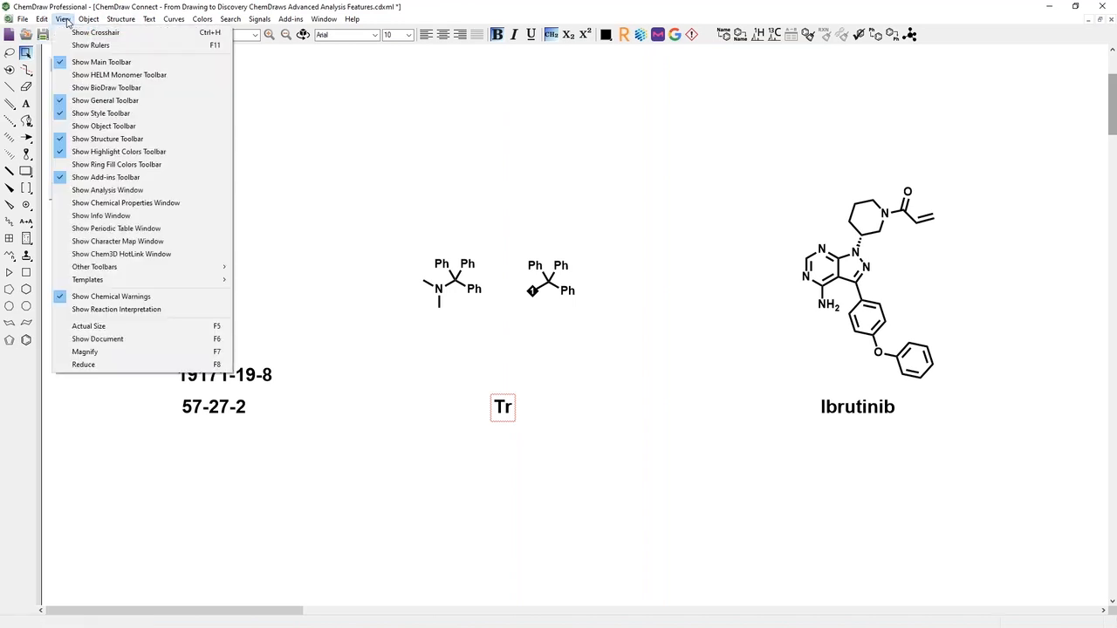
click(89, 78)
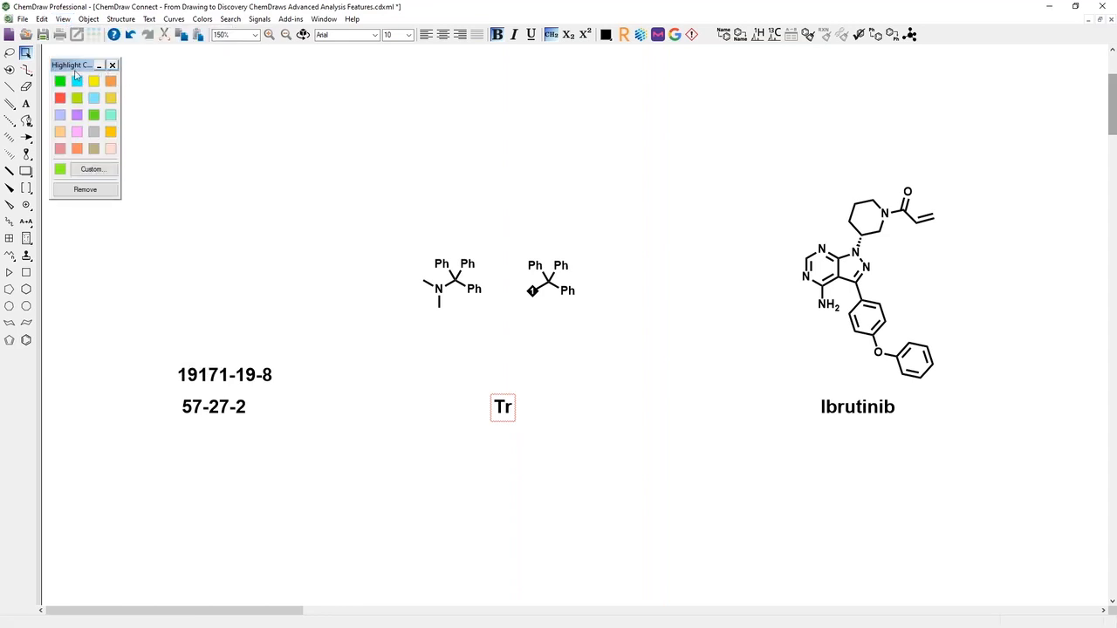
drag(63, 97, 314, 74)
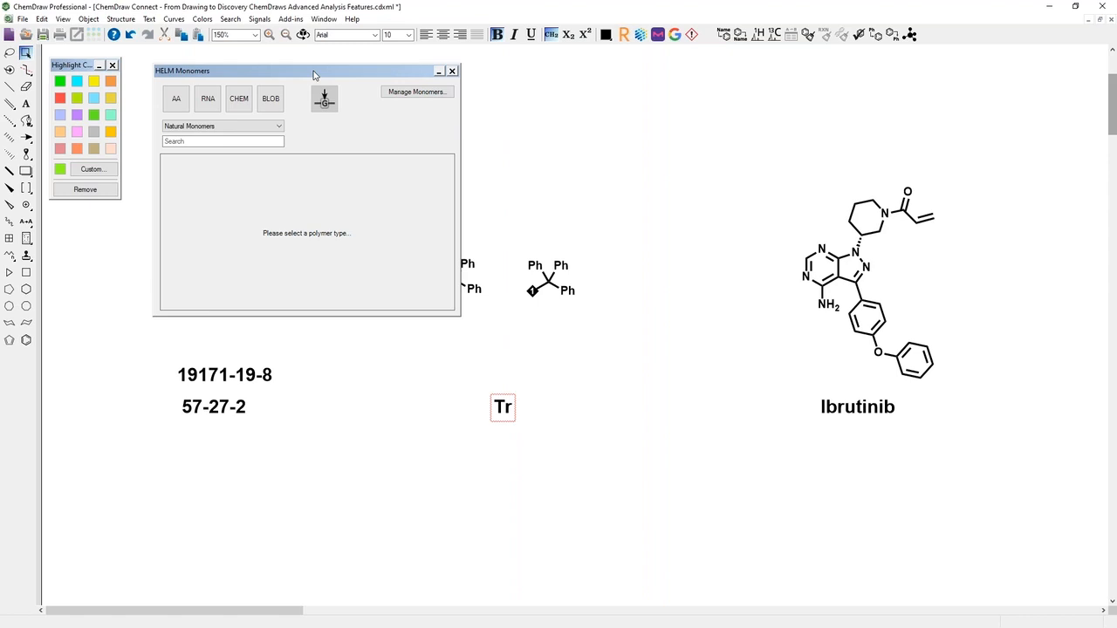
click(176, 99)
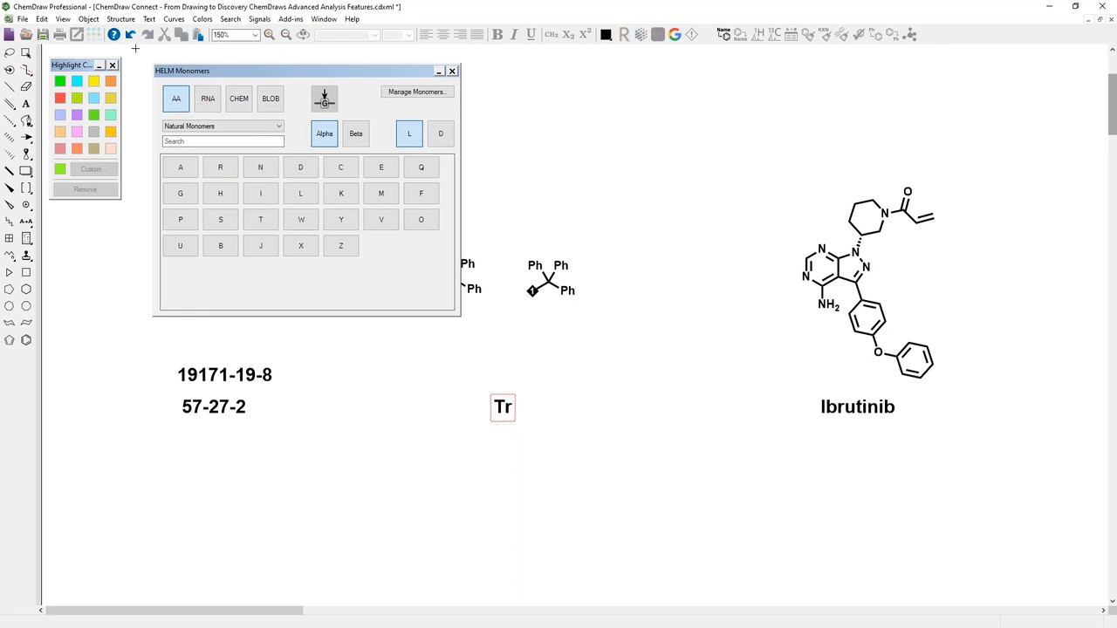
Step: Examine the available monomer collections in the HELM Monomers toolbar and keep Natural Monomers selected
click(64, 18)
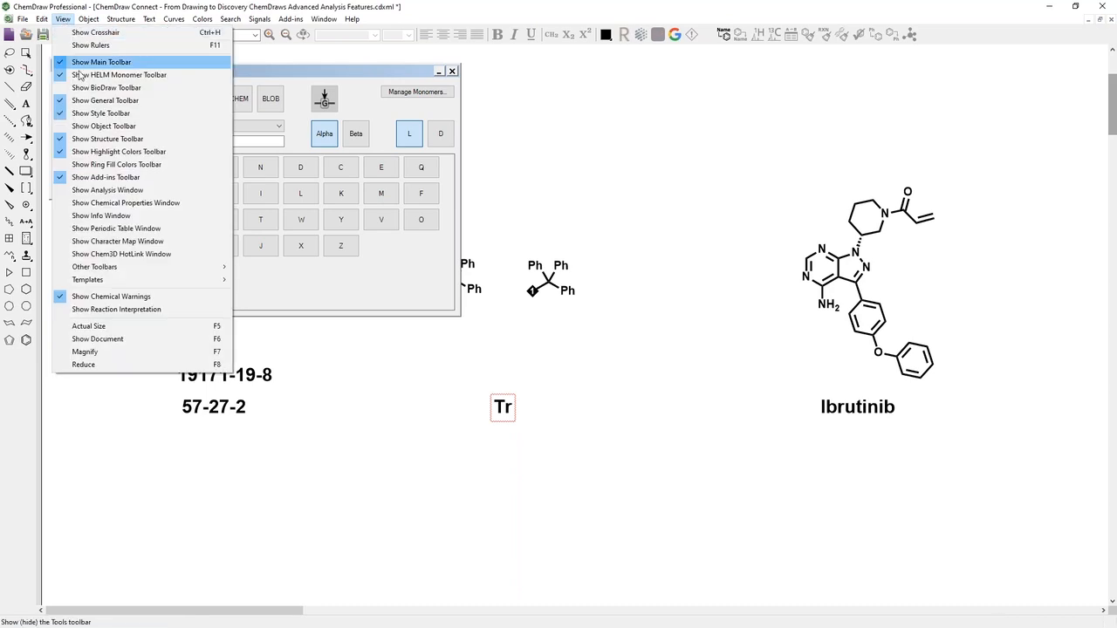
click(346, 76)
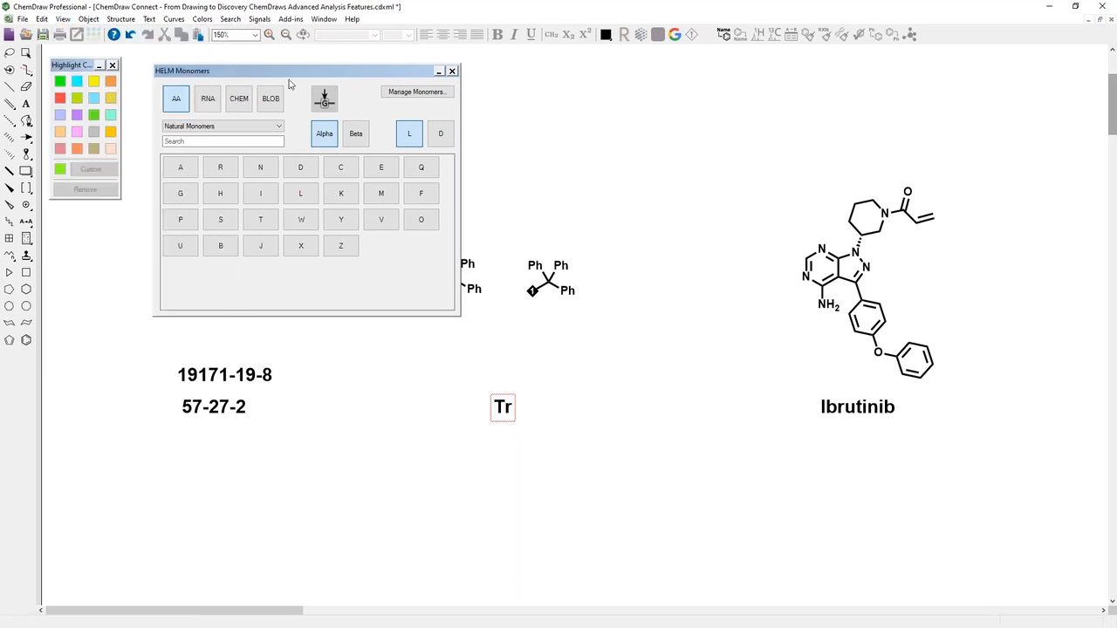
click(275, 128)
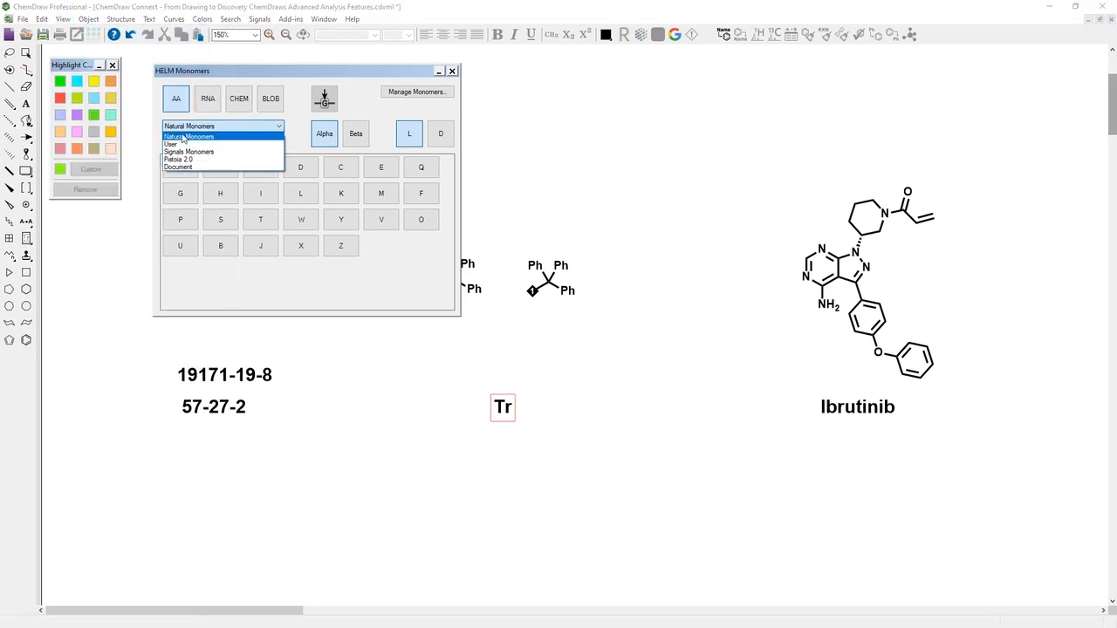
click(221, 78)
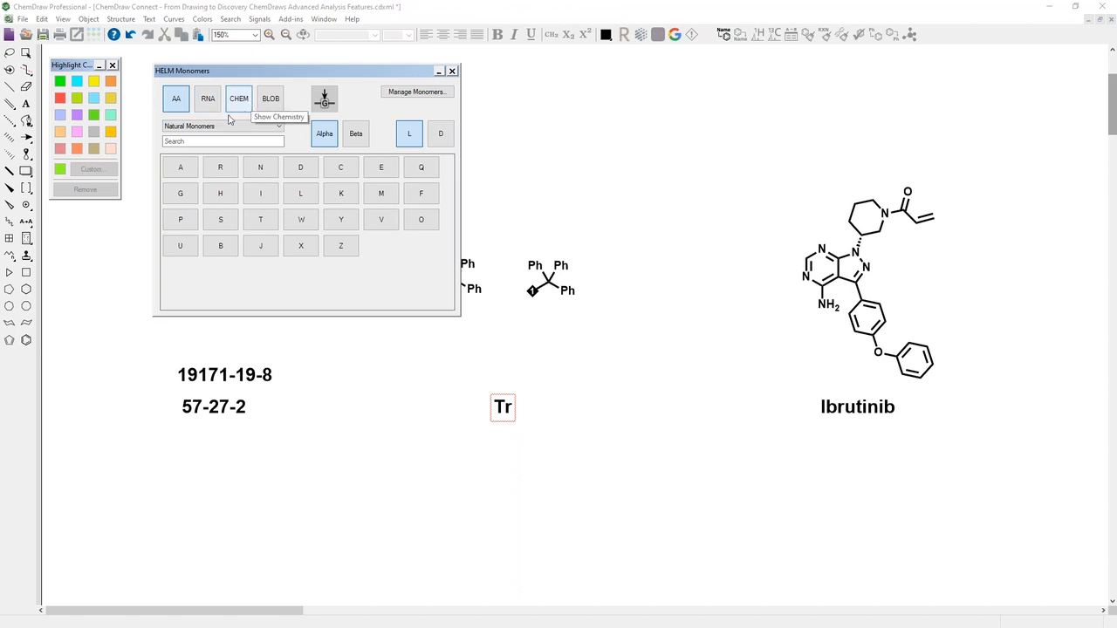
click(222, 127)
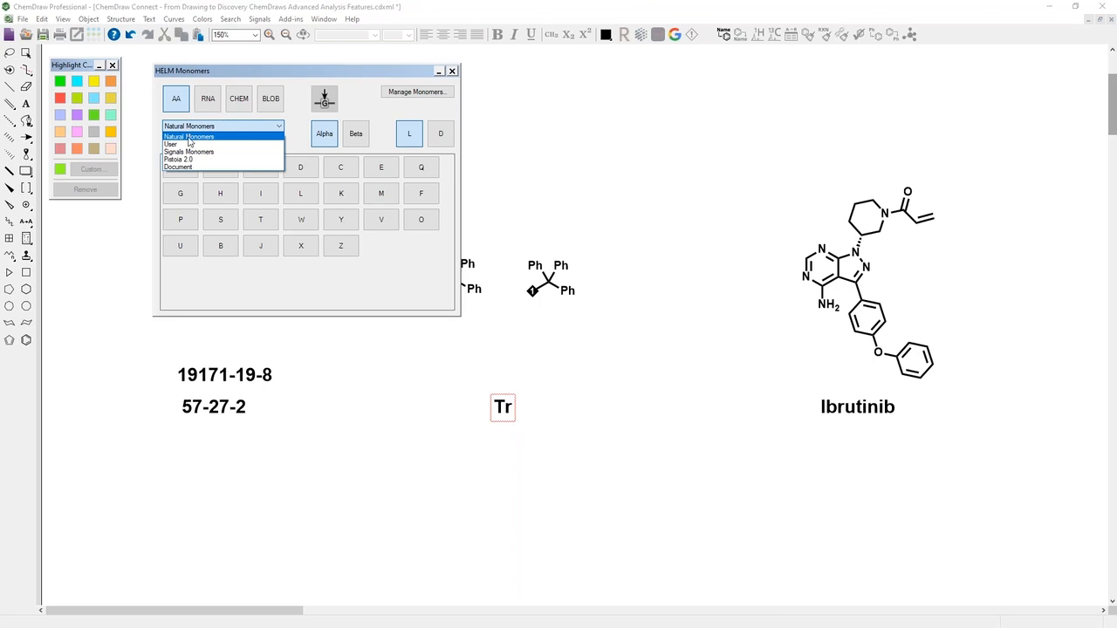
click(208, 137)
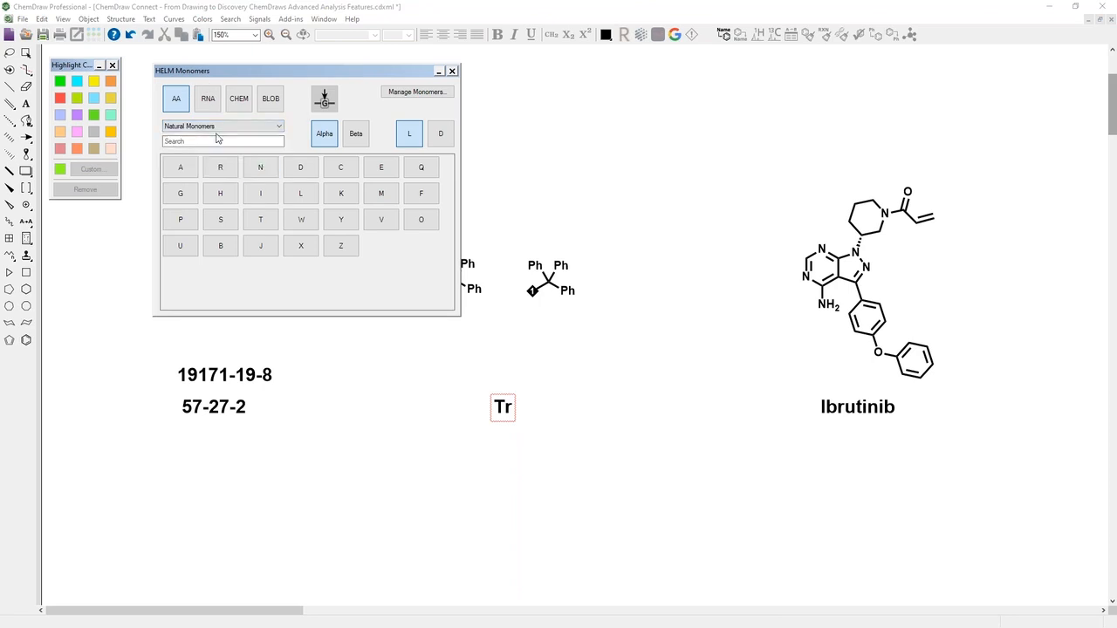
click(218, 128)
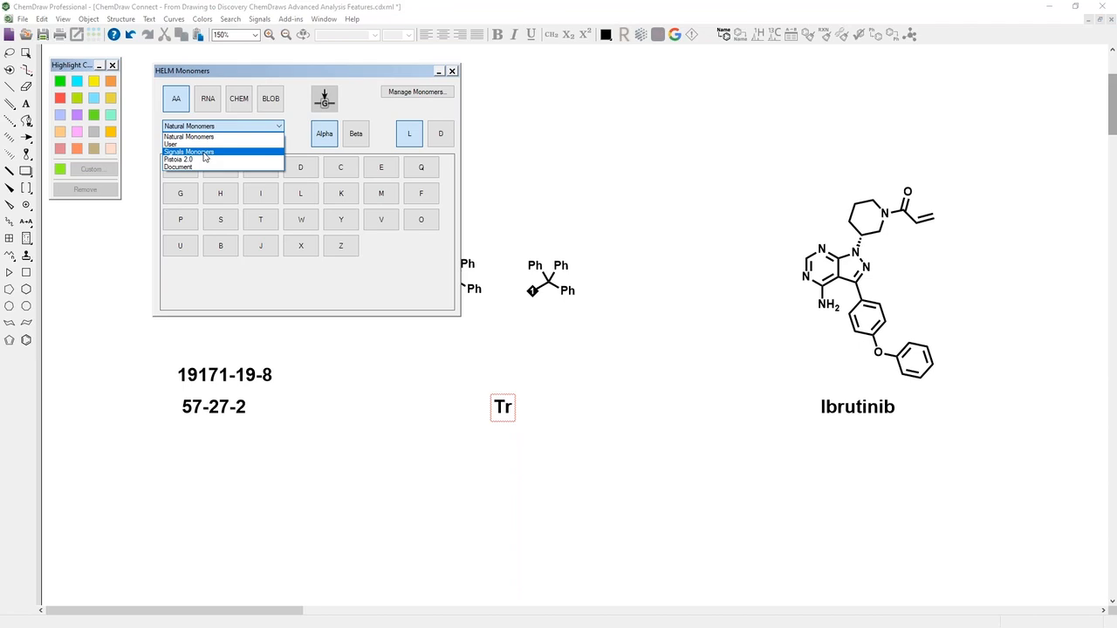
click(195, 137)
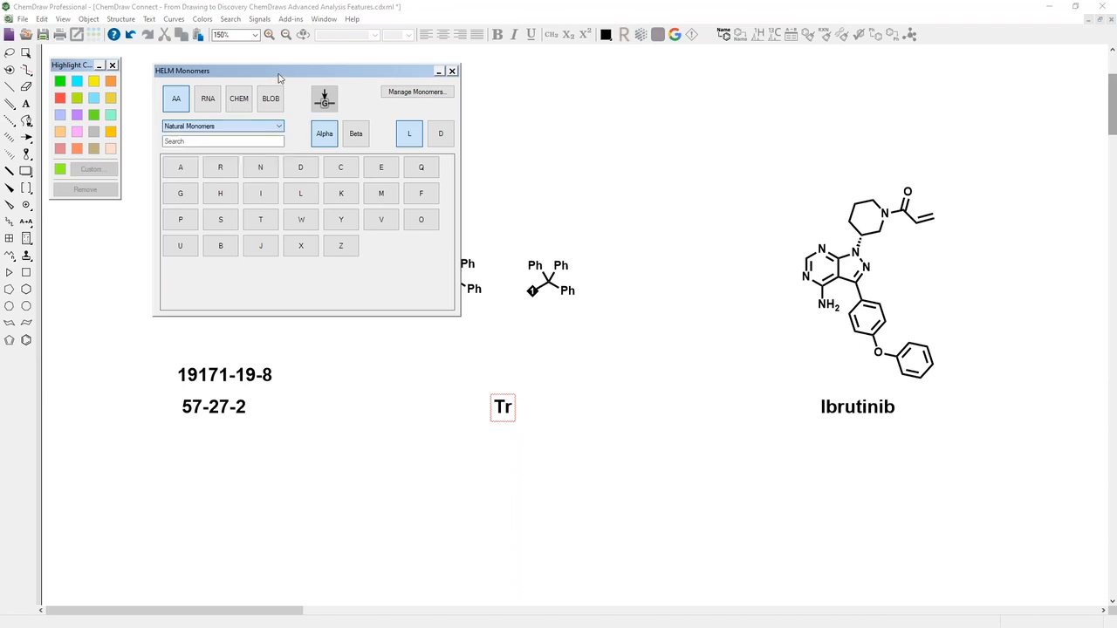
Step: Build a peptide chain from the natural L-alpha amino acid monomers A, R, N, I, T, L, C and D
click(181, 168)
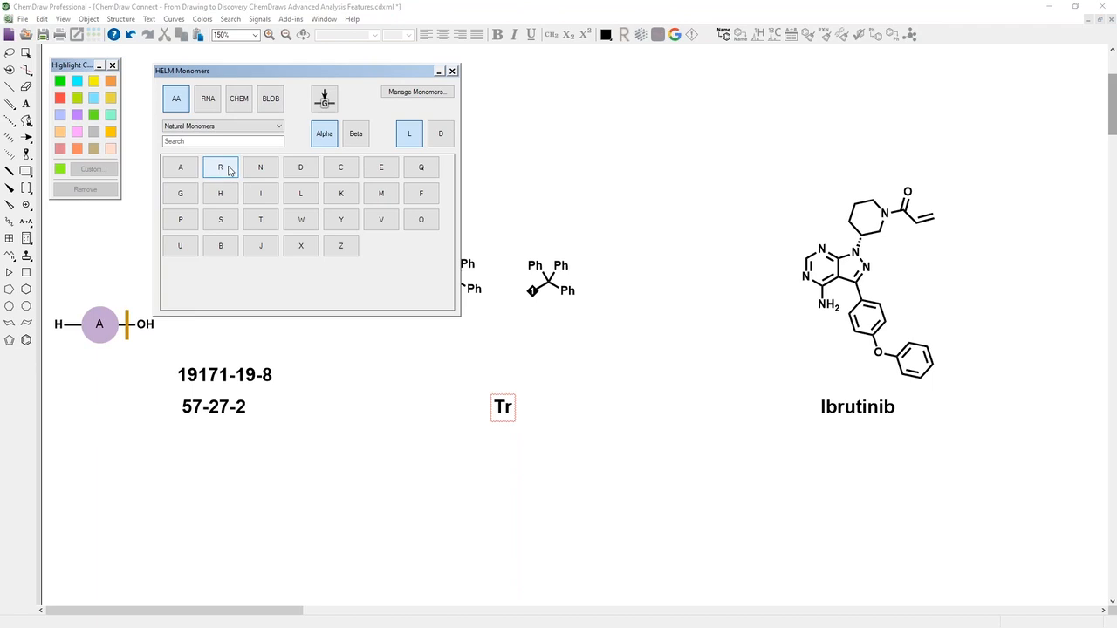
click(220, 168)
click(261, 169)
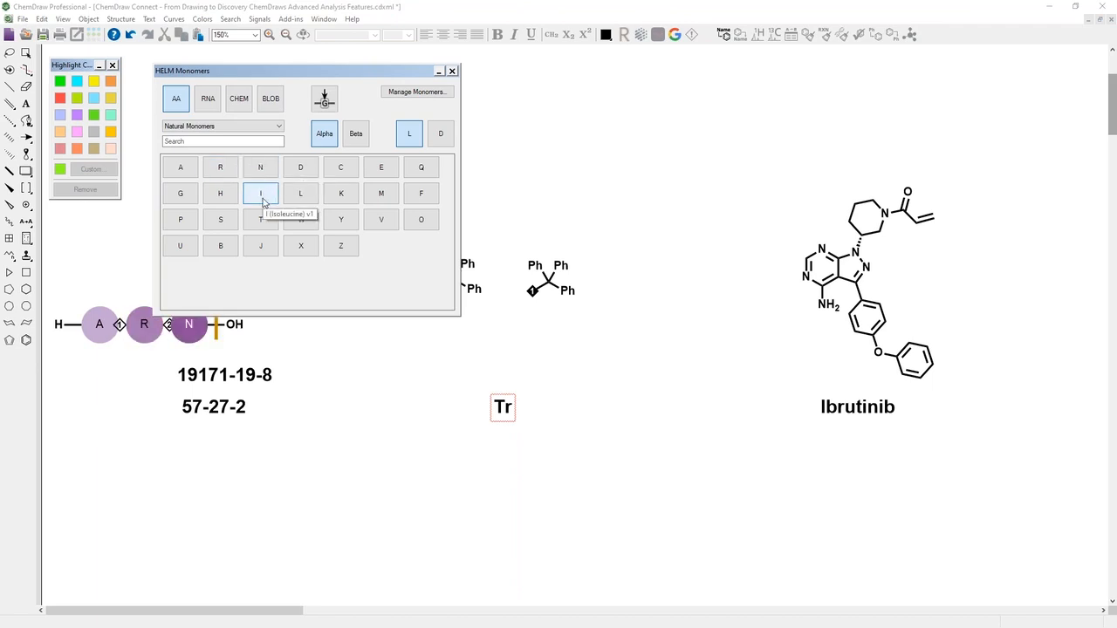
click(260, 194)
click(262, 221)
click(299, 194)
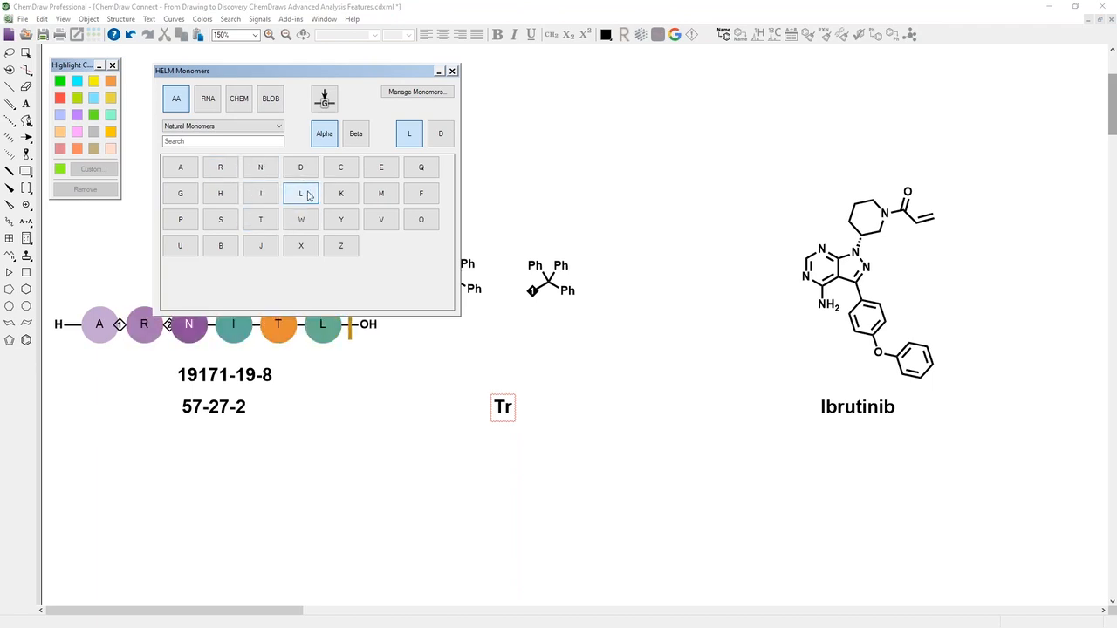
click(340, 169)
click(300, 169)
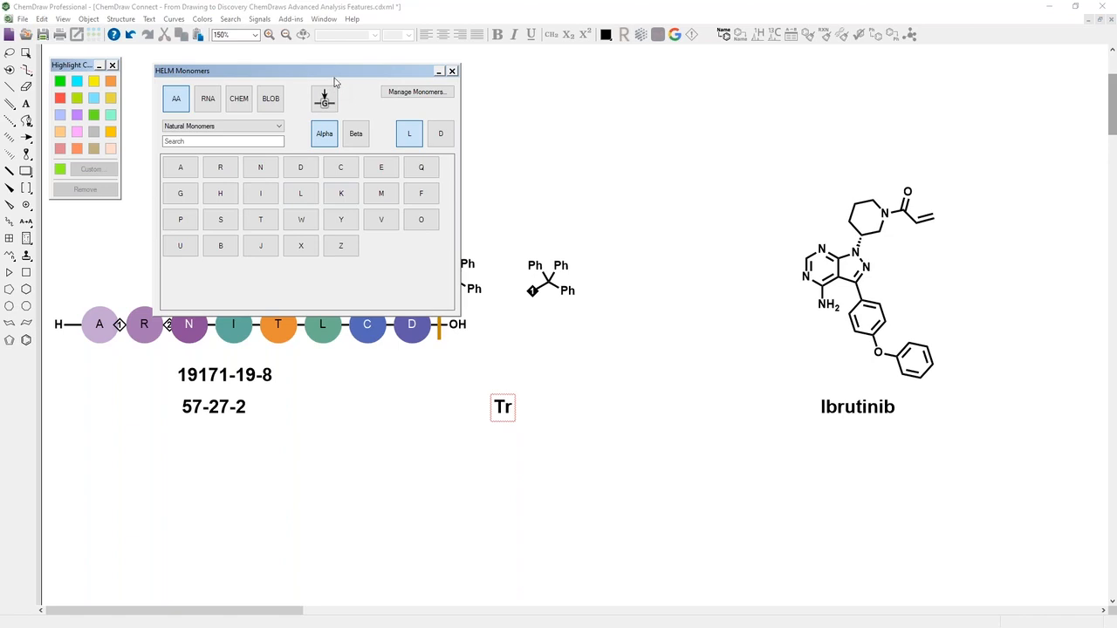
Step: Move the HELM Monomers toolbar off the peptide chain and place the chain in the empty area below the Tr label
drag(336, 70, 342, 43)
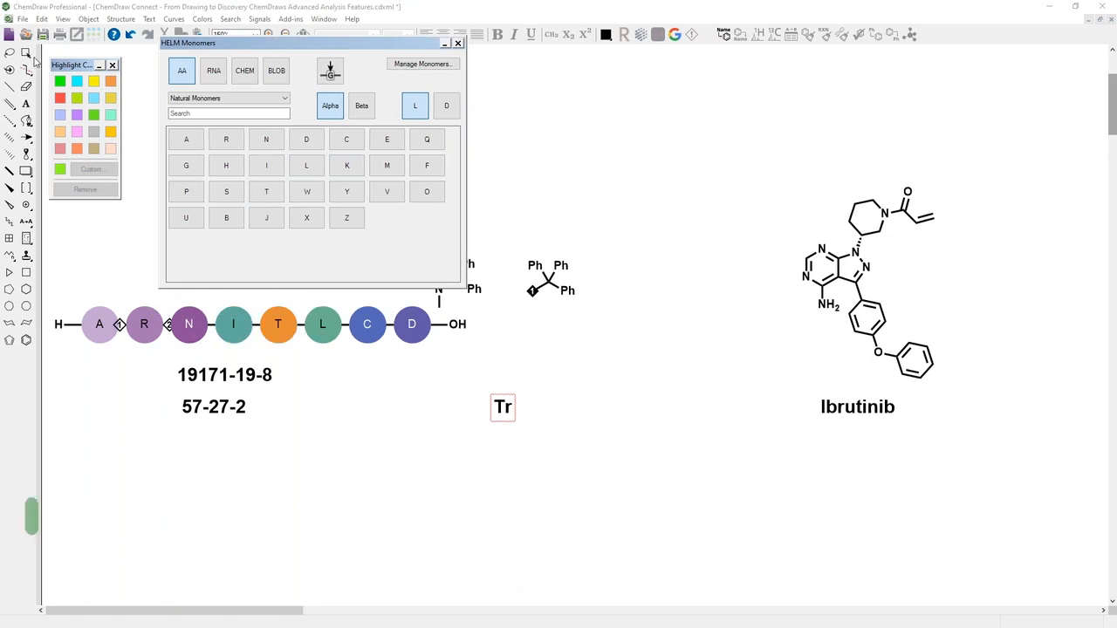
click(196, 326)
drag(196, 327, 417, 524)
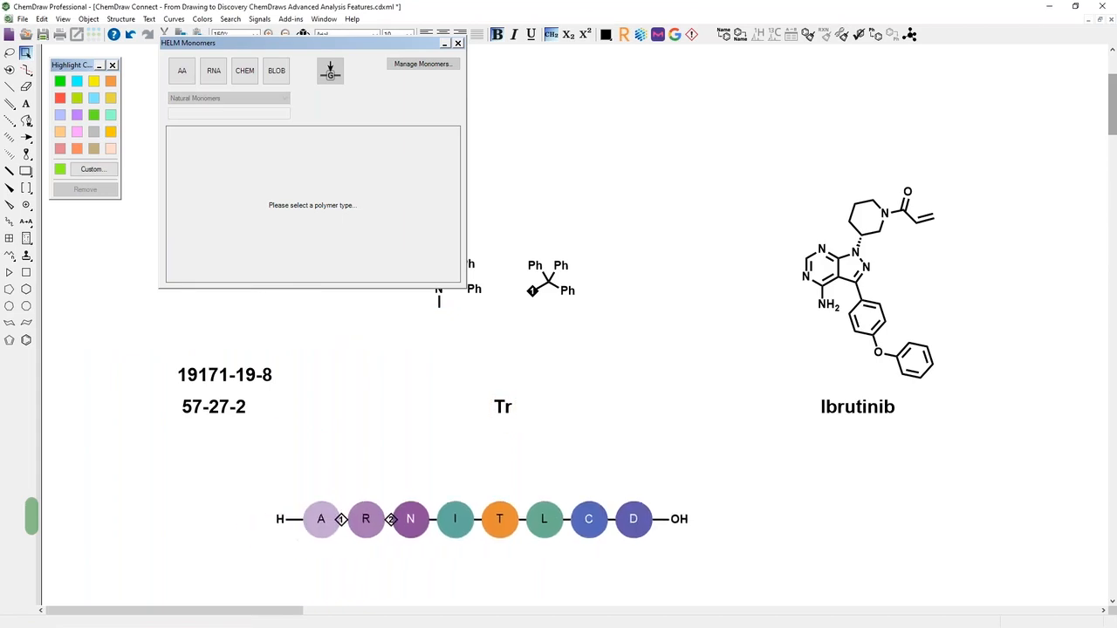
drag(494, 522, 499, 532)
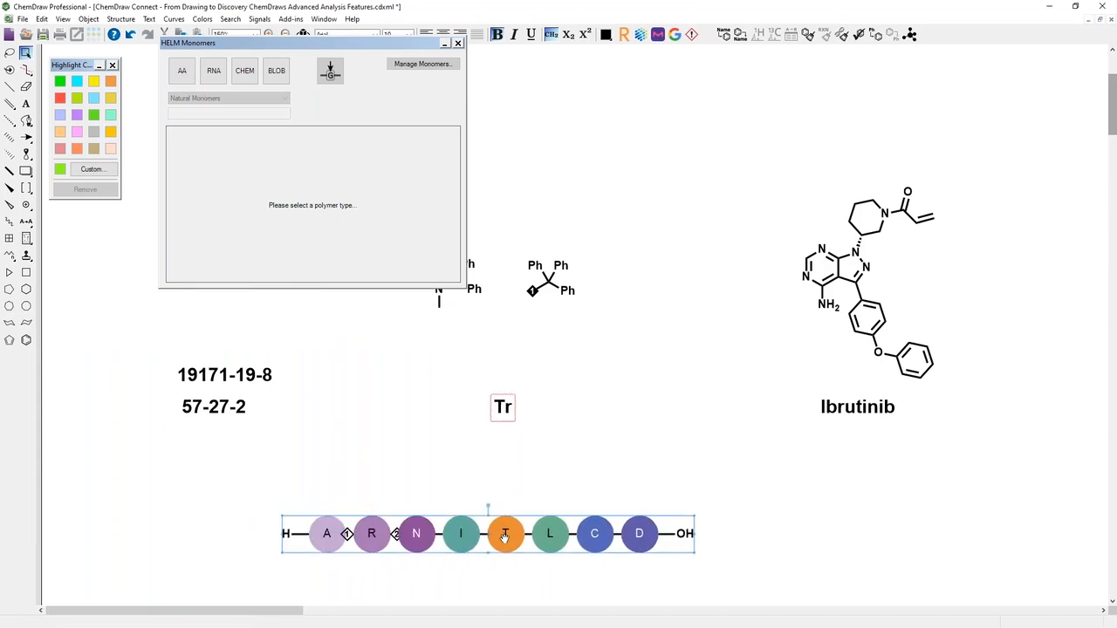
Step: Check the selected peptide's formula, mass and elemental analysis in the Analysis window and close that window
click(63, 18)
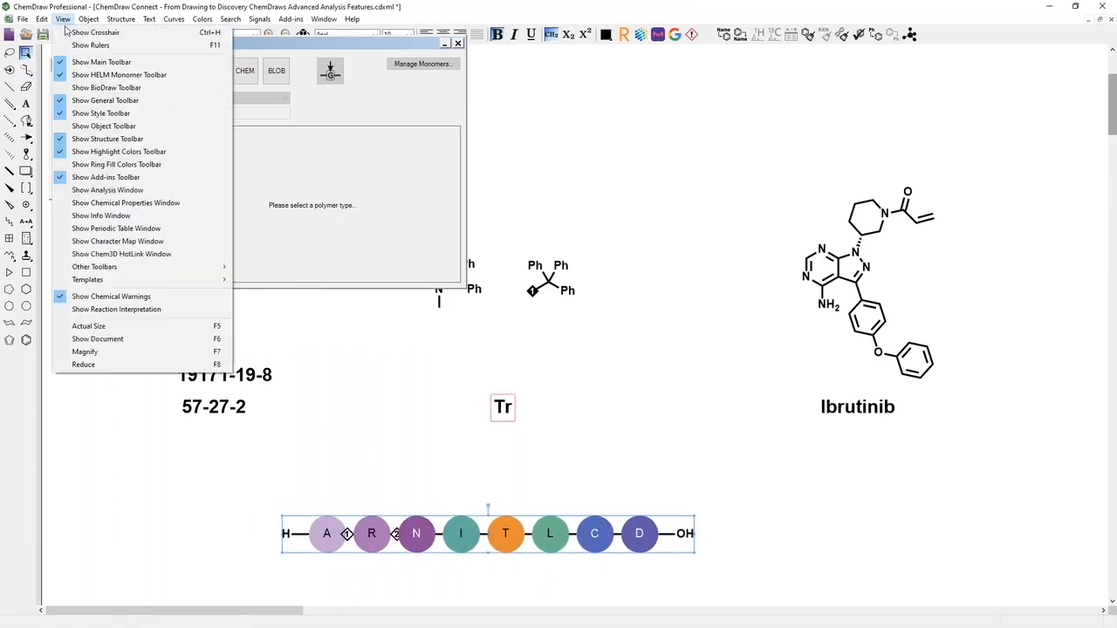
click(107, 190)
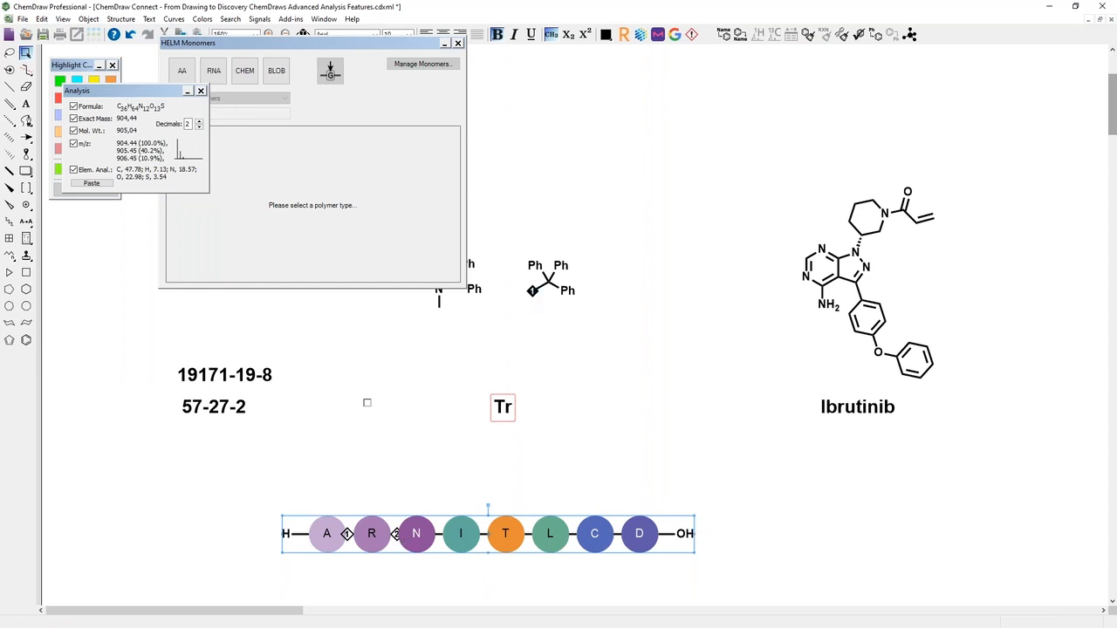
click(201, 90)
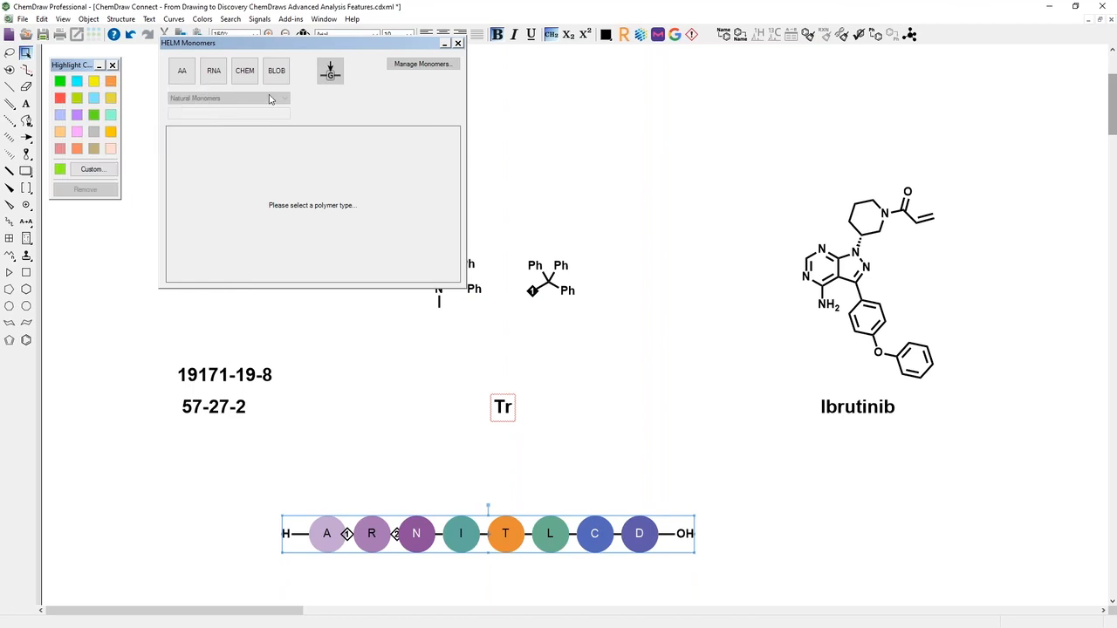
Step: Switch the amino acid monomers to the User collection and close the HELM Monomers toolbar
click(194, 79)
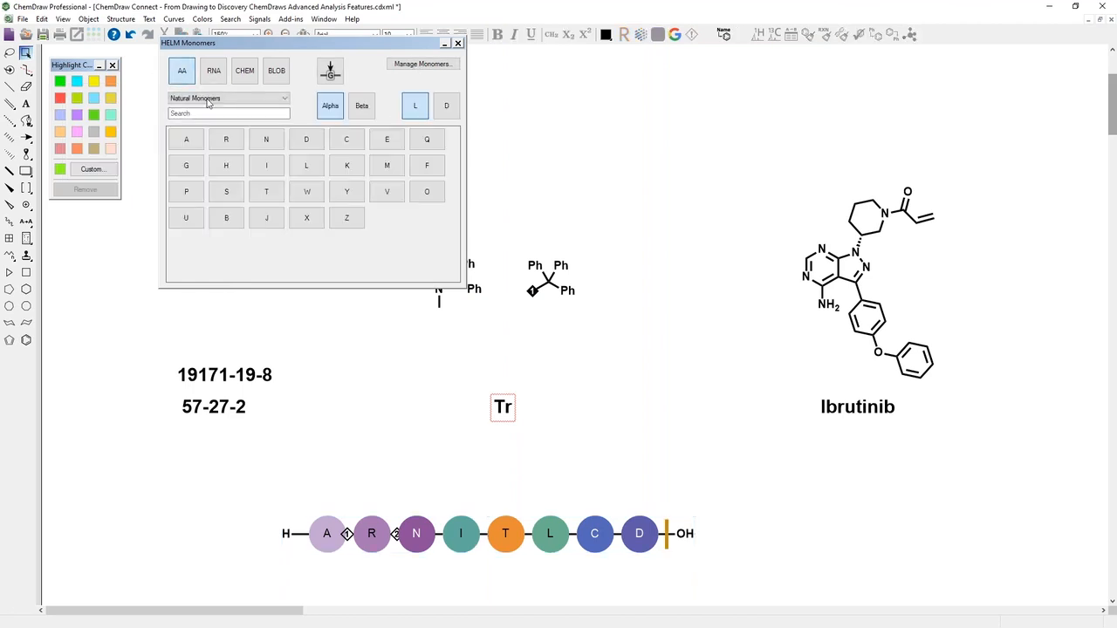
click(204, 98)
click(192, 106)
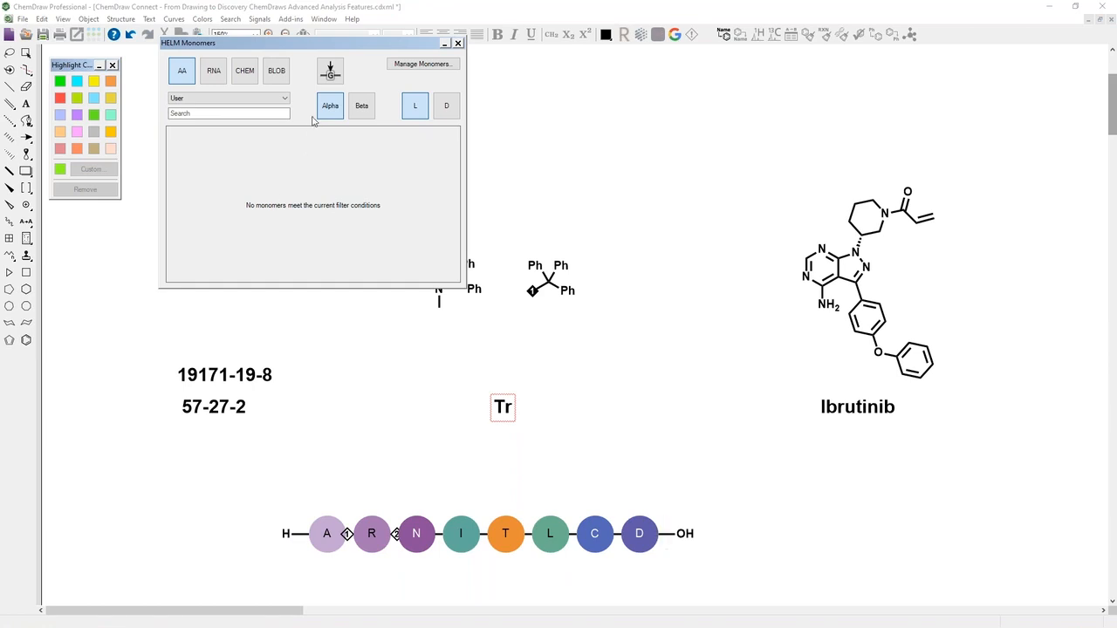
click(458, 43)
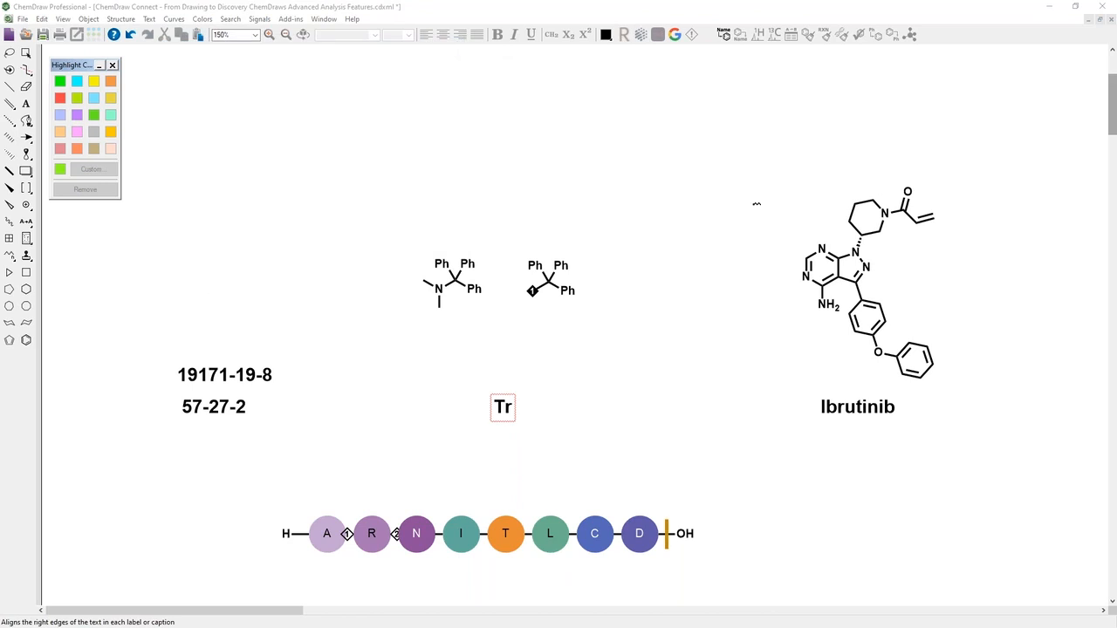
Step: Select the Ibrutinib structure and paste it as a 3D model onto slide 5 of the presentation, returning to the ChemDraw document
click(25, 52)
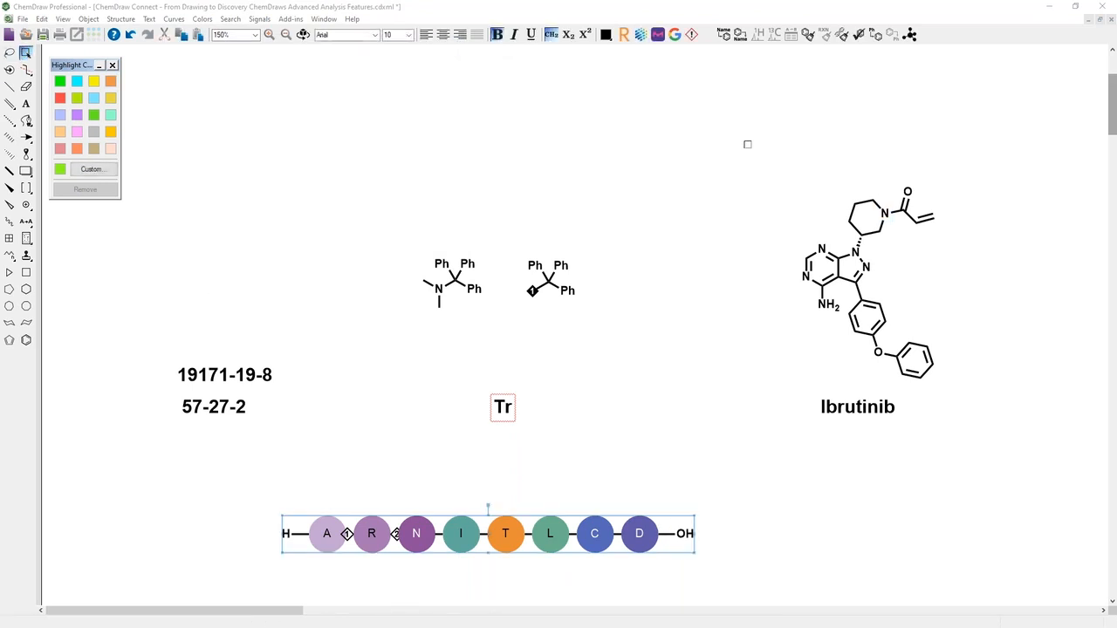
drag(746, 143, 1002, 384)
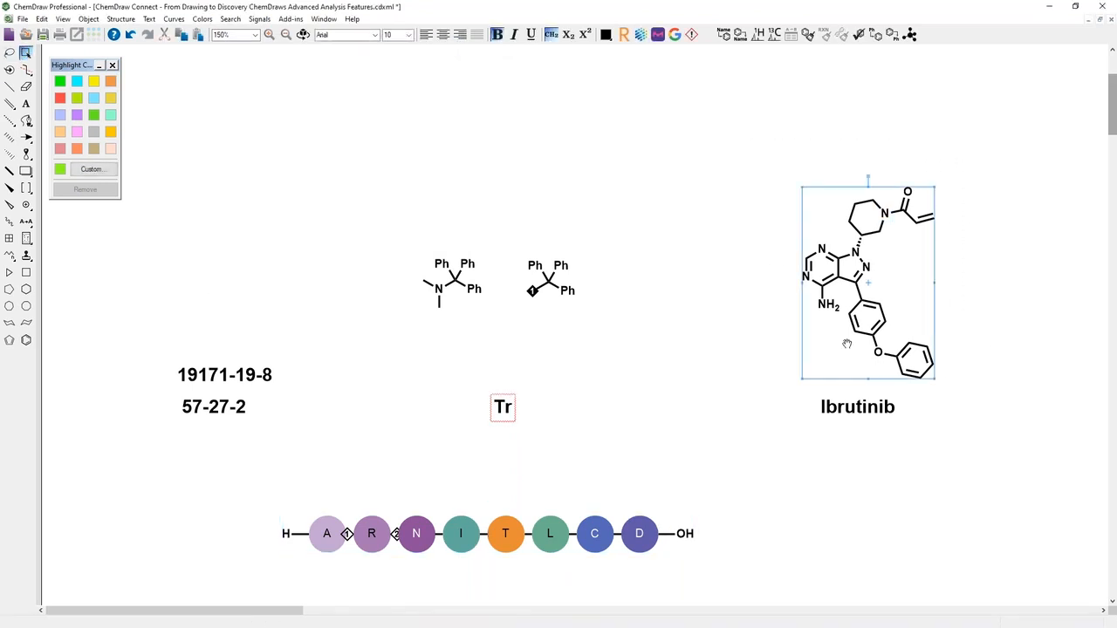
click(303, 35)
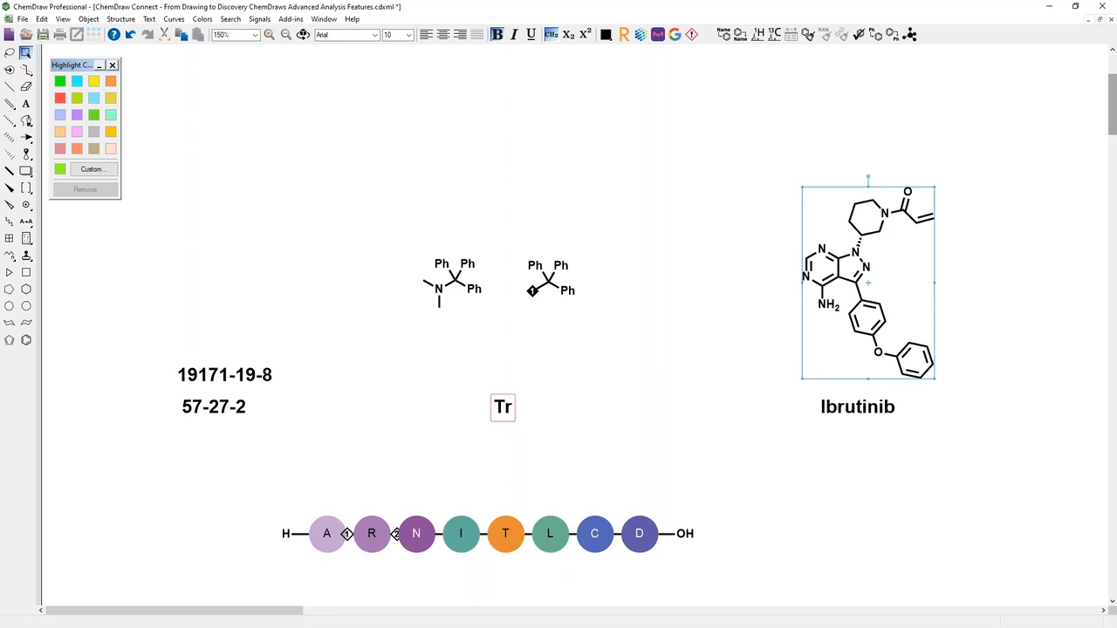
key(Delete)
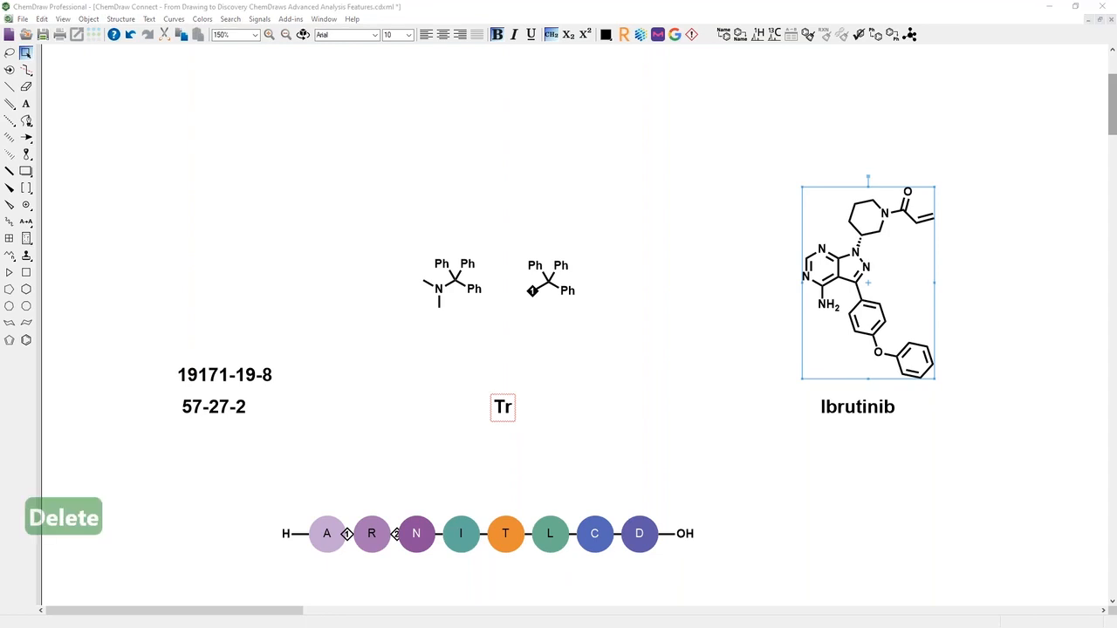
key(ctrl+v)
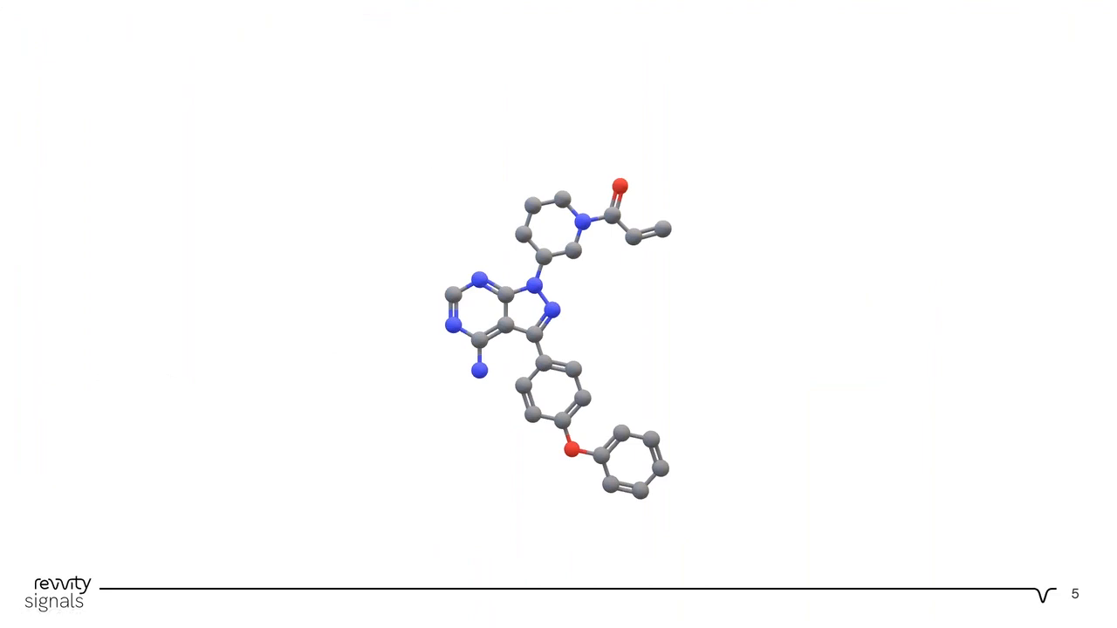
key(Escape)
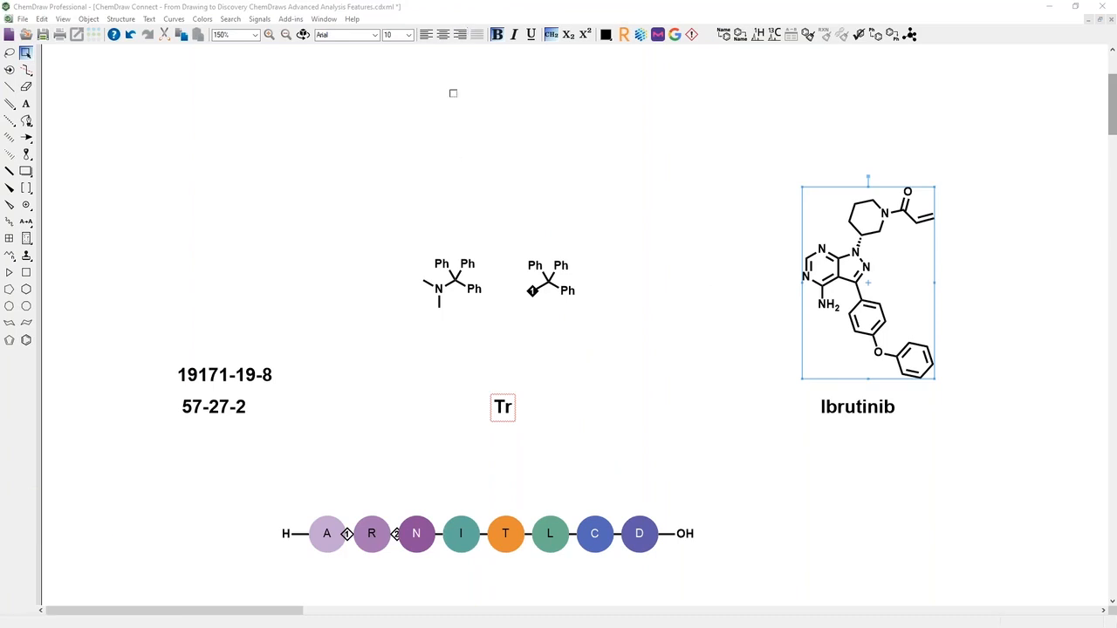
Step: Predict the 13C-NMR shifts of the selected Ibrutinib structure
click(64, 19)
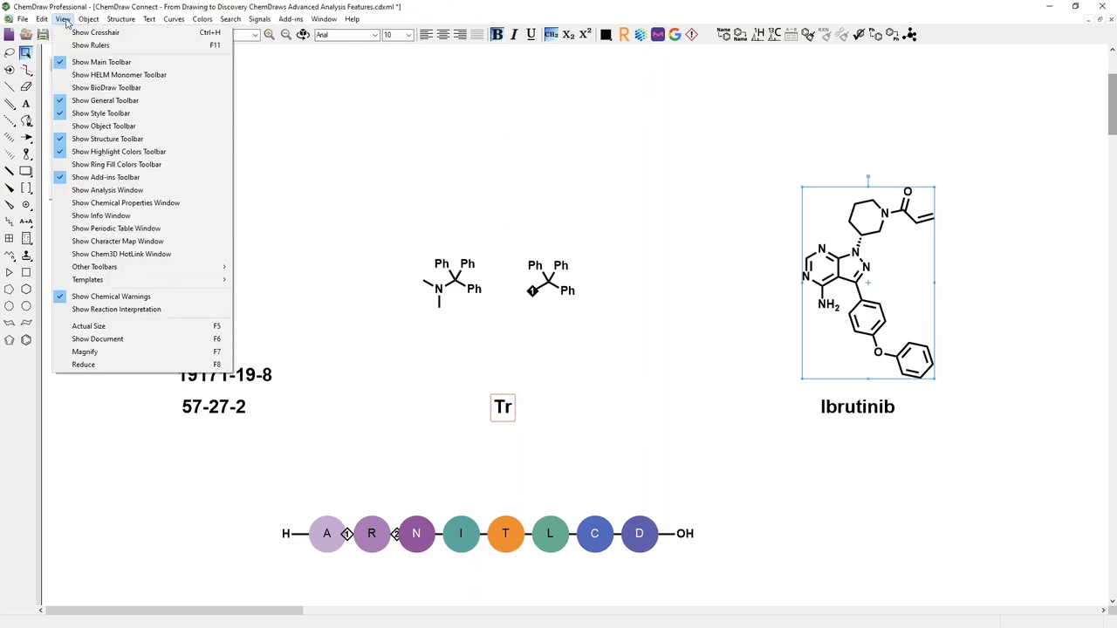
click(108, 138)
click(765, 14)
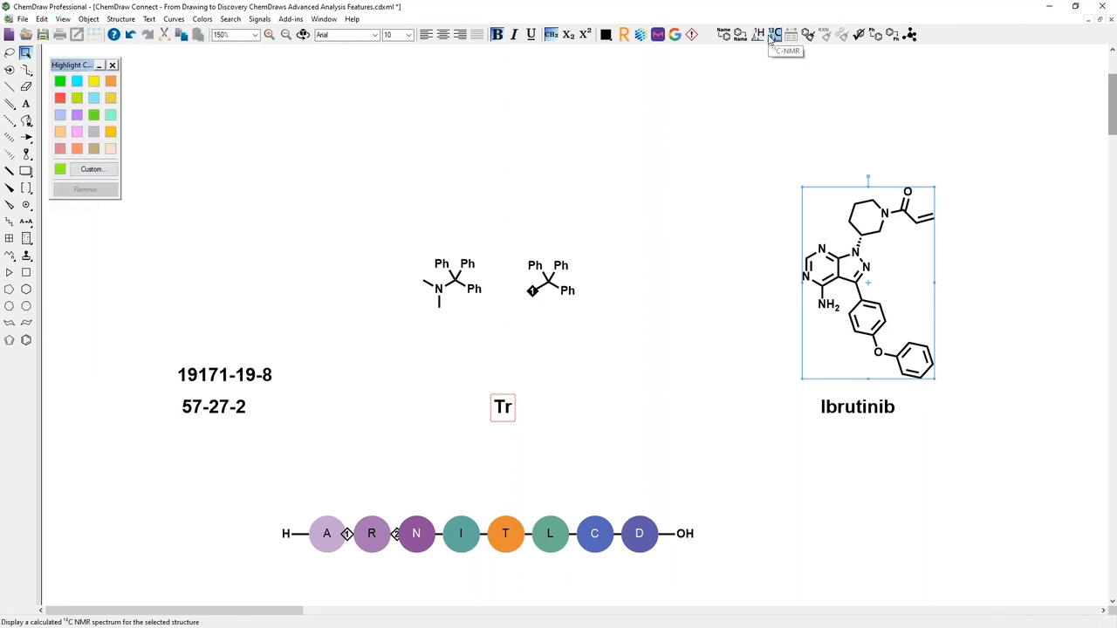
click(121, 19)
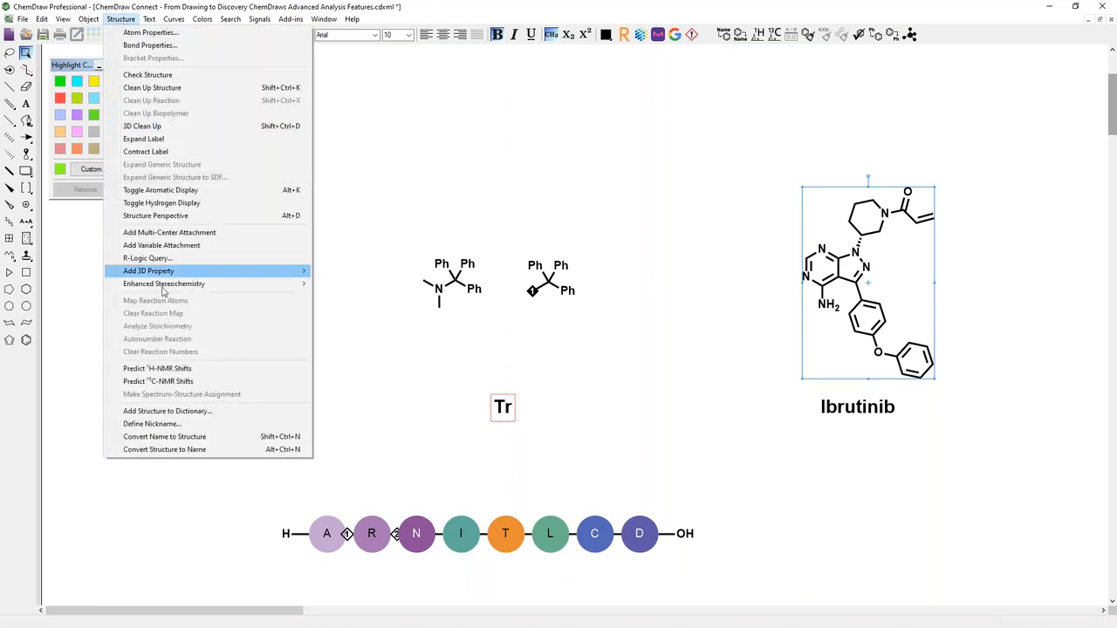
click(158, 382)
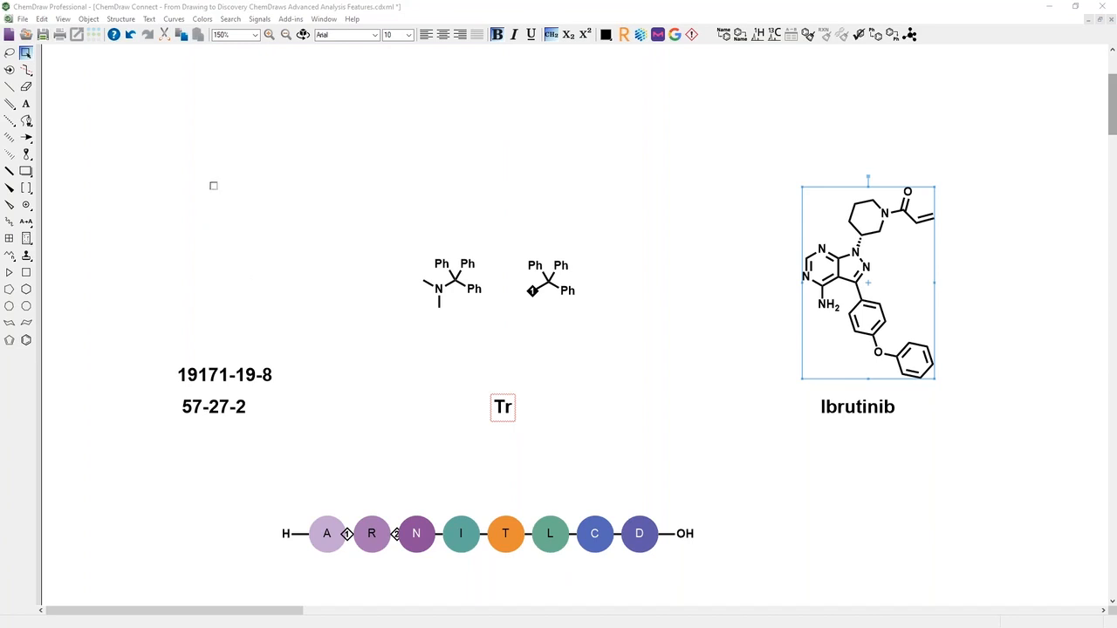
Step: Draw a 1,2-dimethoxyethane chain (C–O–C–C–O–C) in the empty area above the number 19171-19-8
click(158, 217)
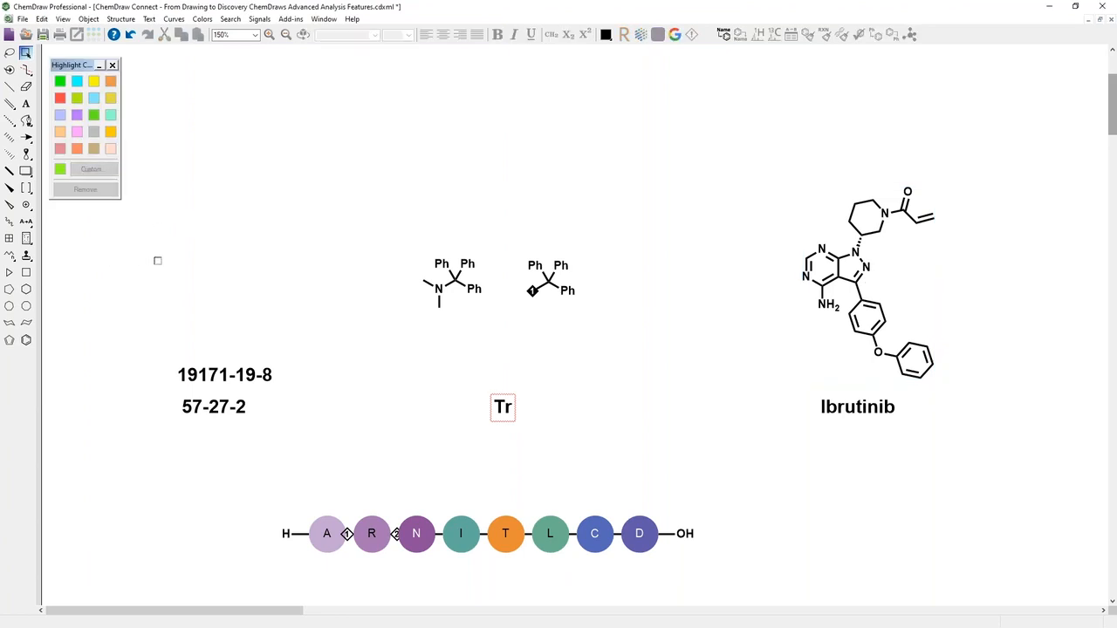
key(x)
click(146, 276)
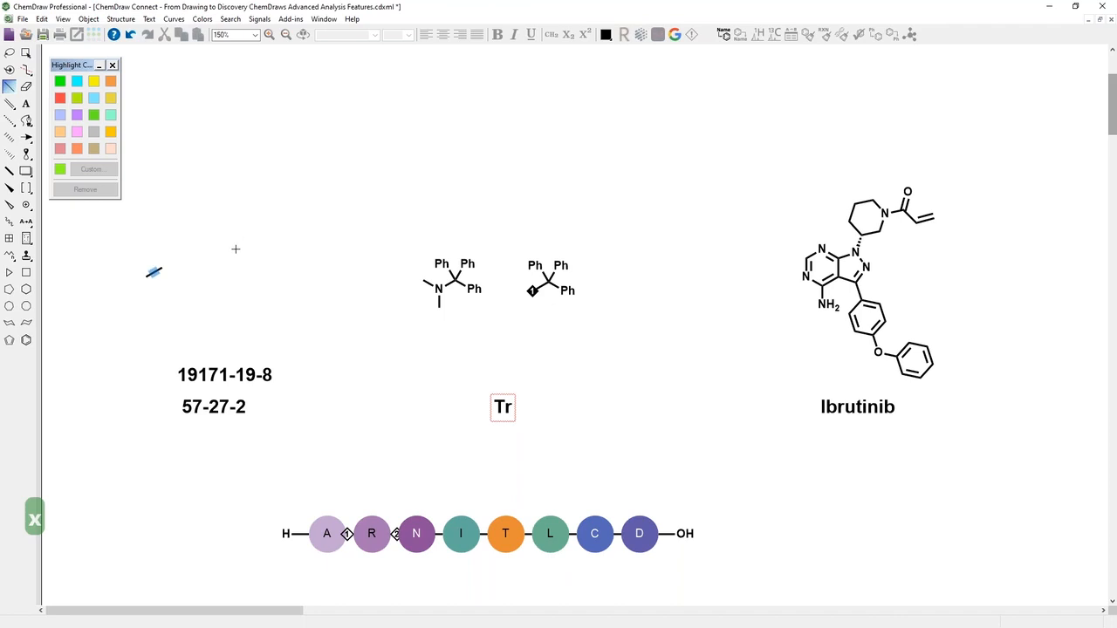
key(Right)
key(o)
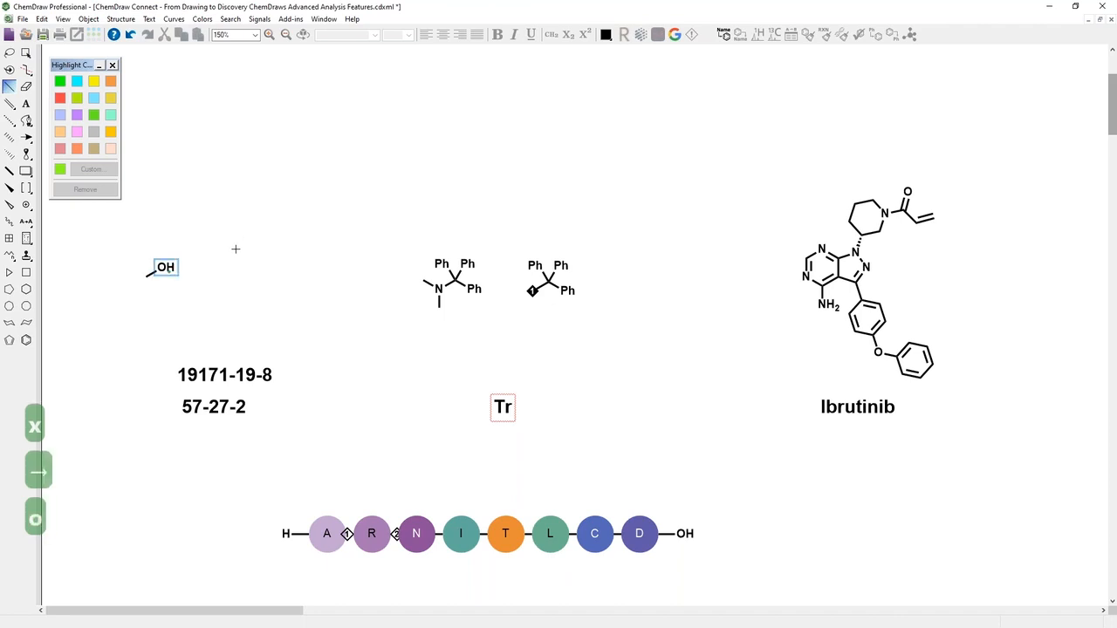
key(1)
key(1)
key(1)
key(o)
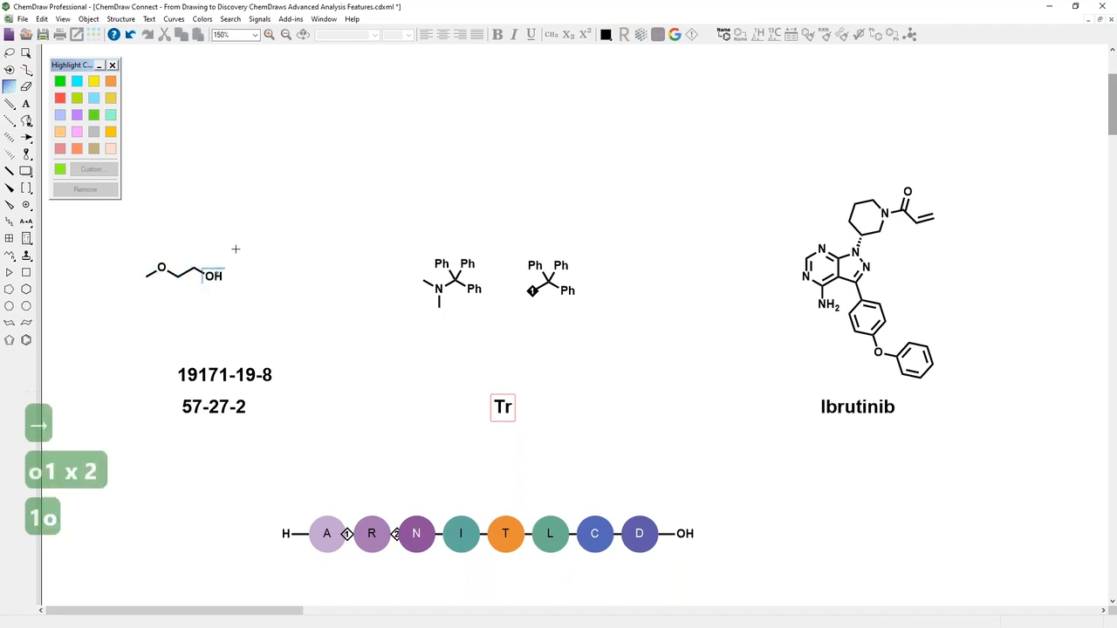
key(1)
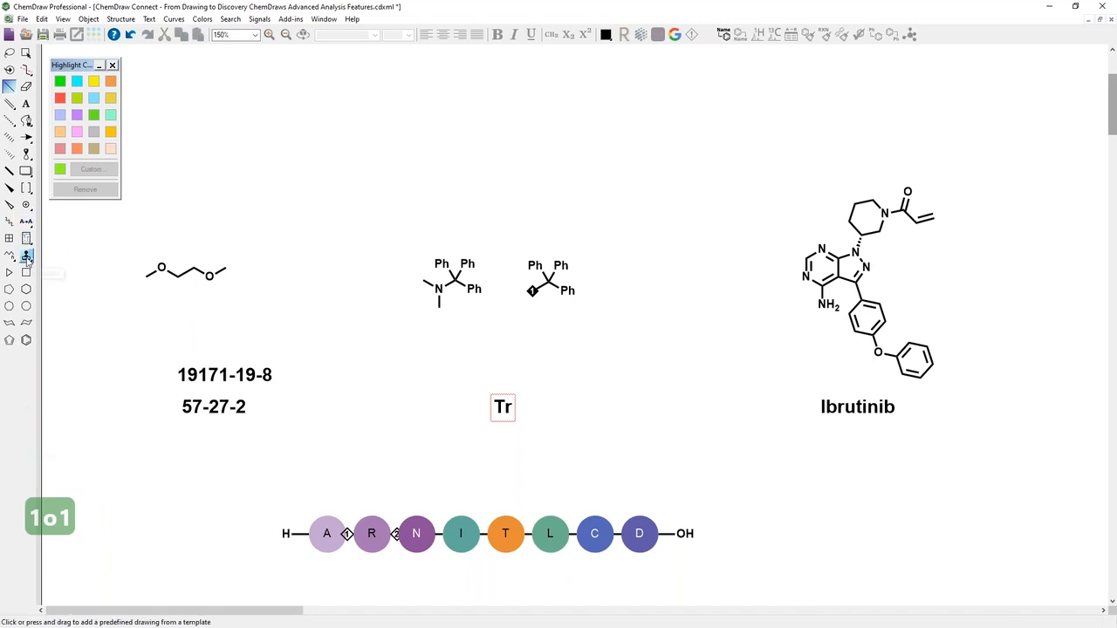
Step: Enclose the O–C–C–O section of the new chain in square brackets, leaving the repeat label unfilled
click(26, 187)
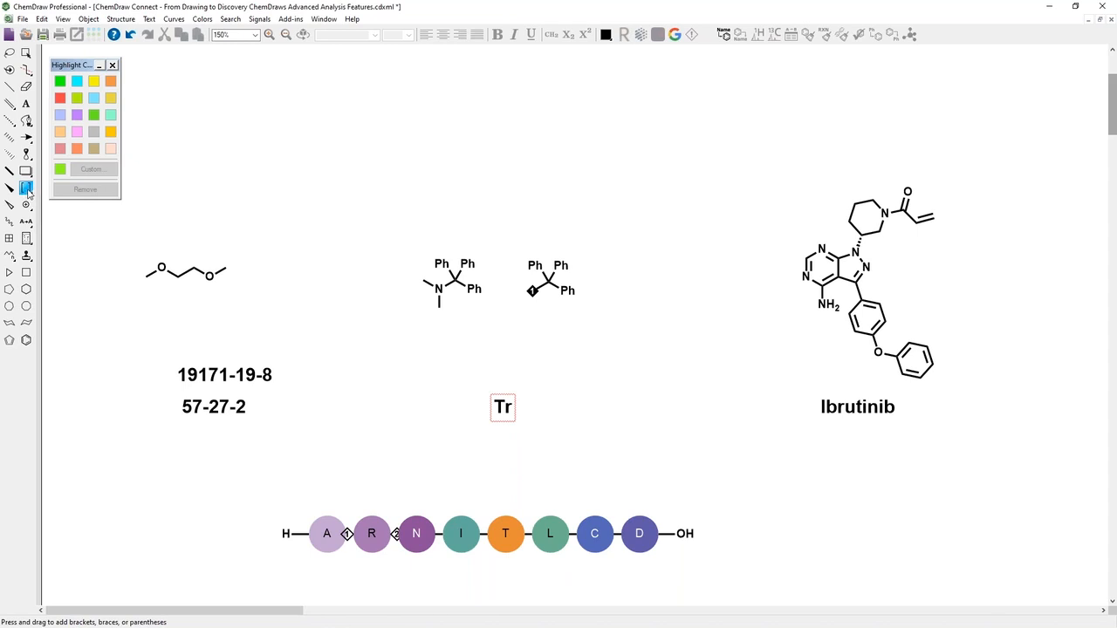
drag(147, 251, 220, 290)
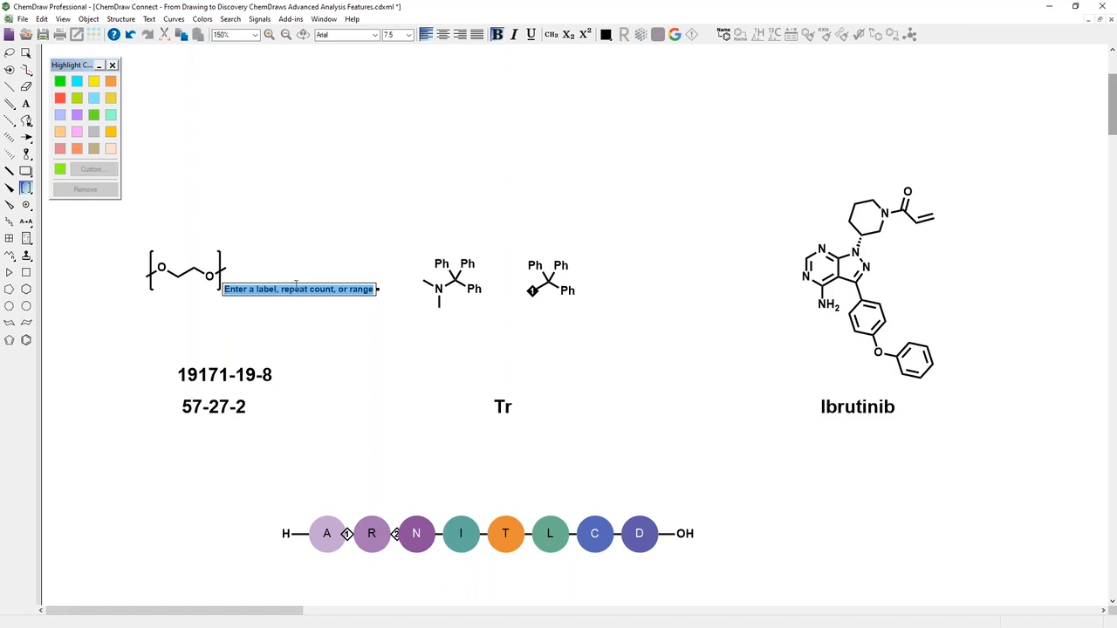
key(Escape)
Step: Define an average molecular weight of 40000 for the bracketed ether unit
right_click(218, 252)
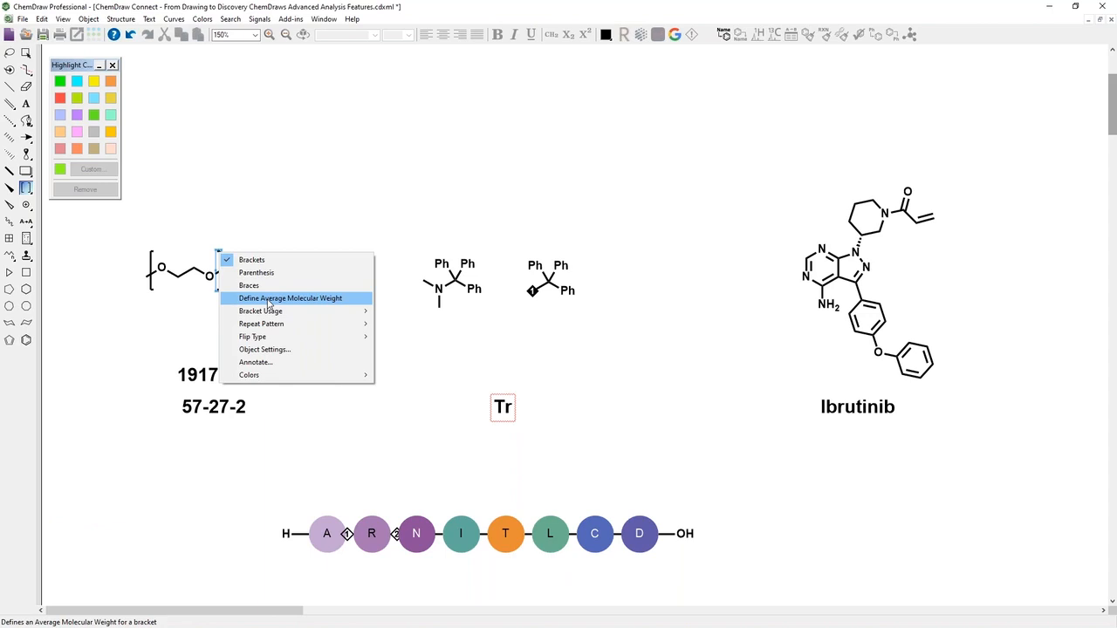
click(268, 302)
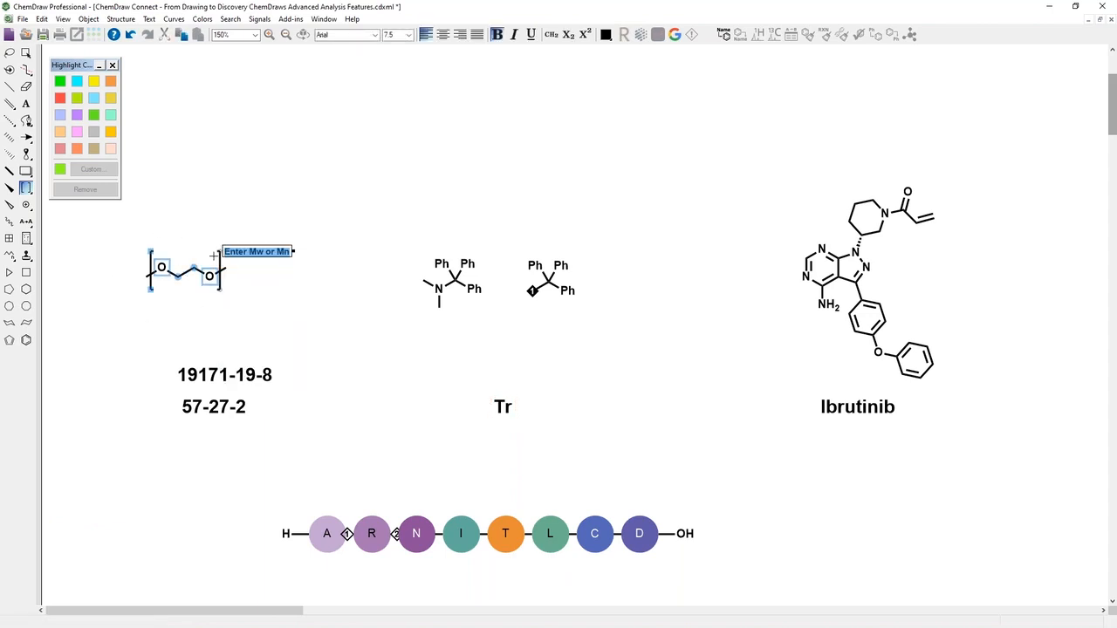
text(40000)
key(Return)
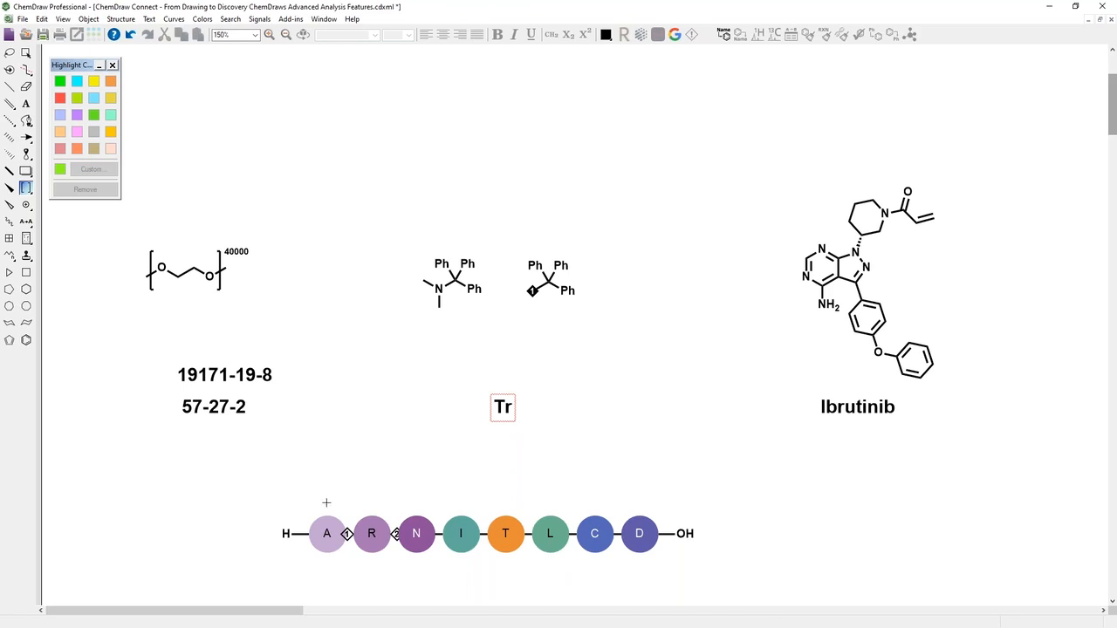
Step: Review the bracket usage types available for the polymer brackets
drag(300, 534, 639, 570)
right_click(217, 252)
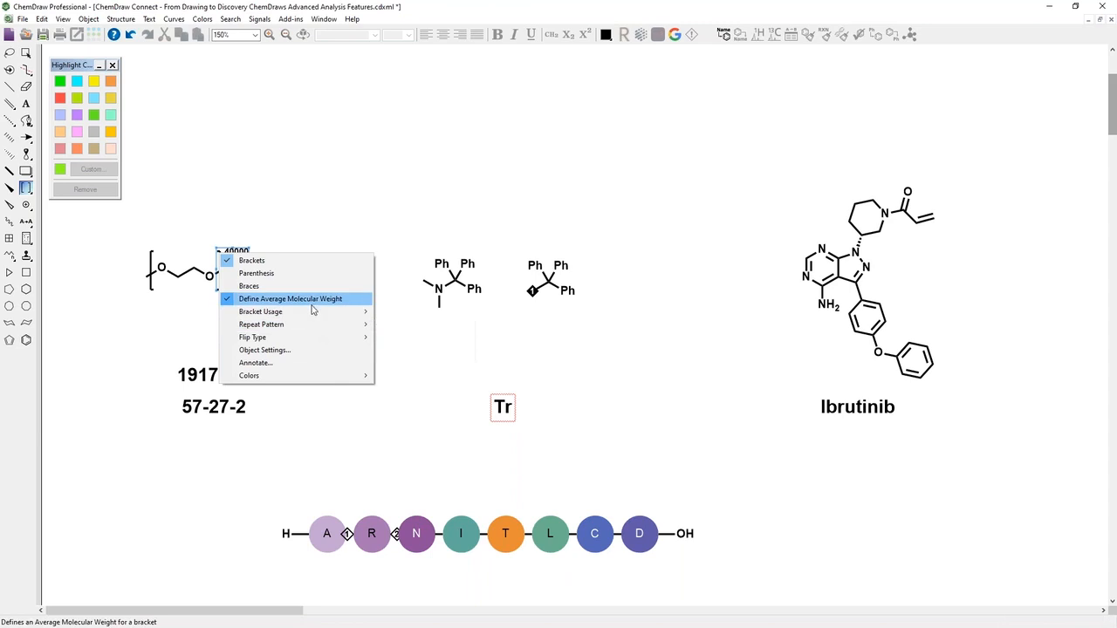
mouse_move(313, 312)
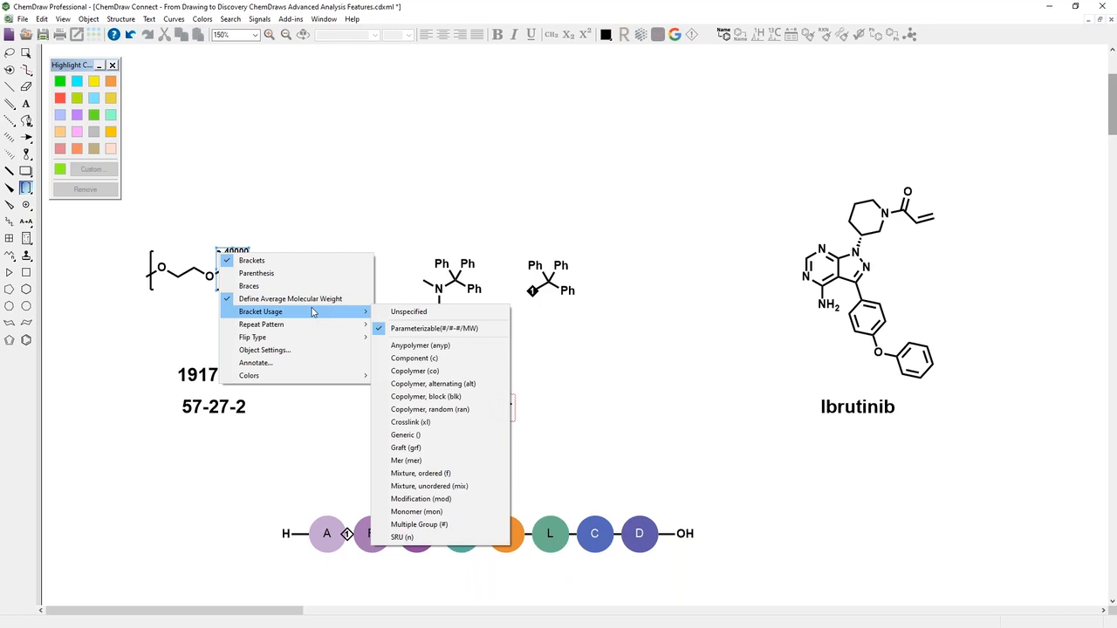
key(Up)
key(Up)
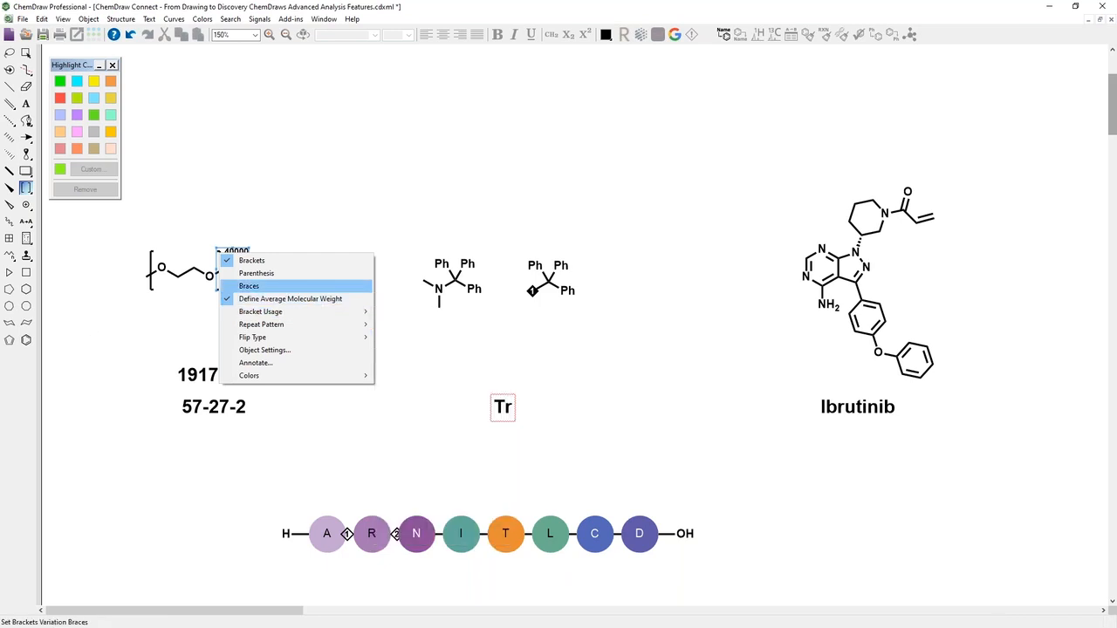
Step: View the built-in Shortcuts Cheat Sheet and return to the working document
click(353, 19)
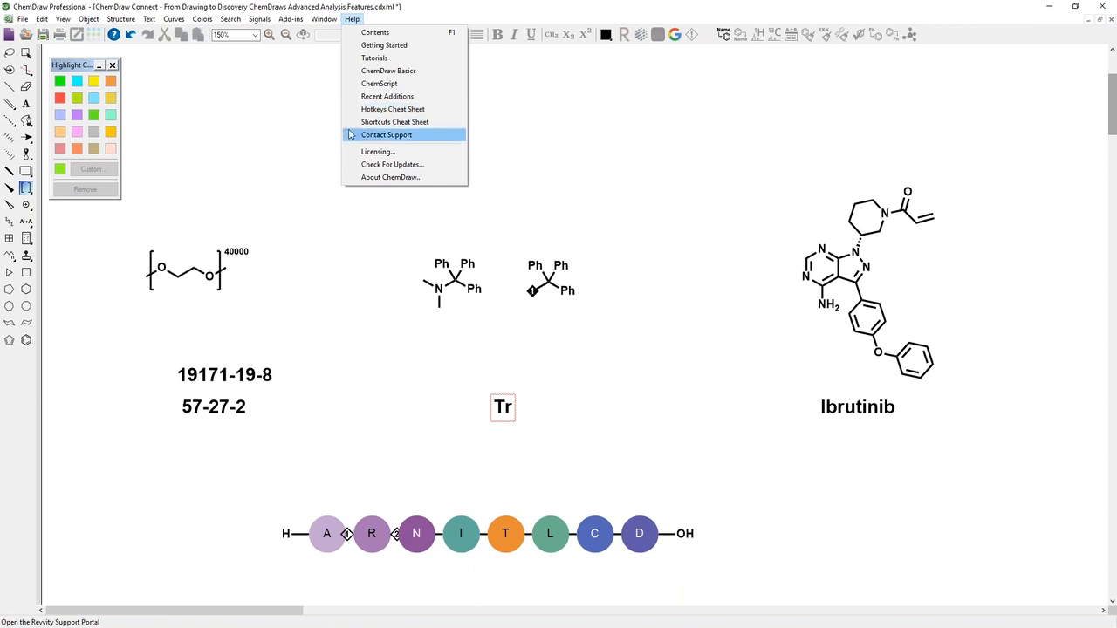
click(384, 123)
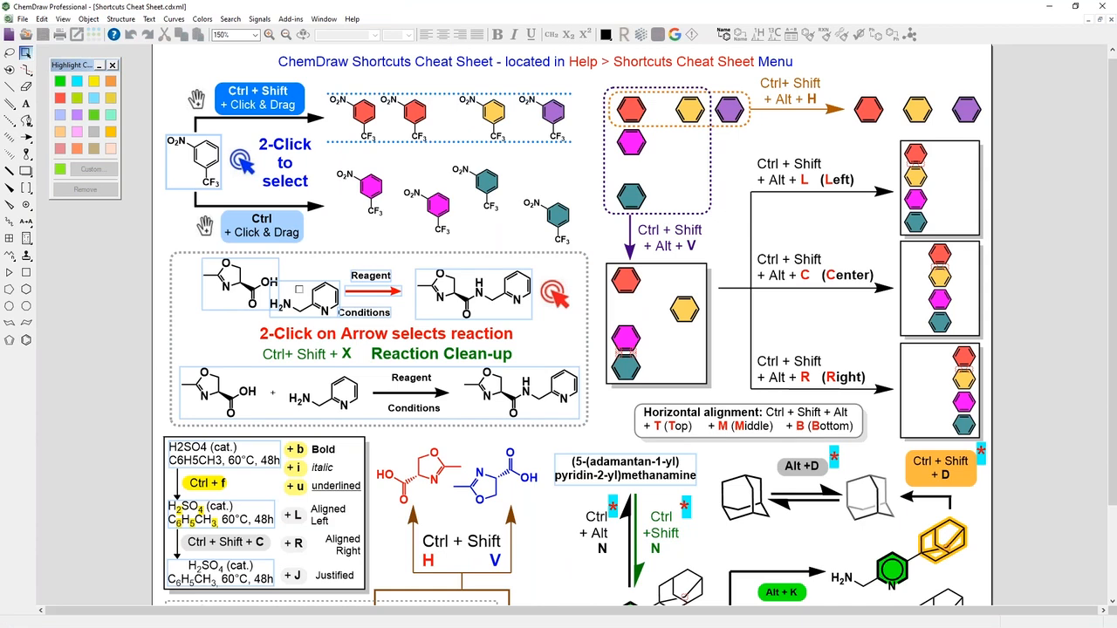
key(ctrl+Tab)
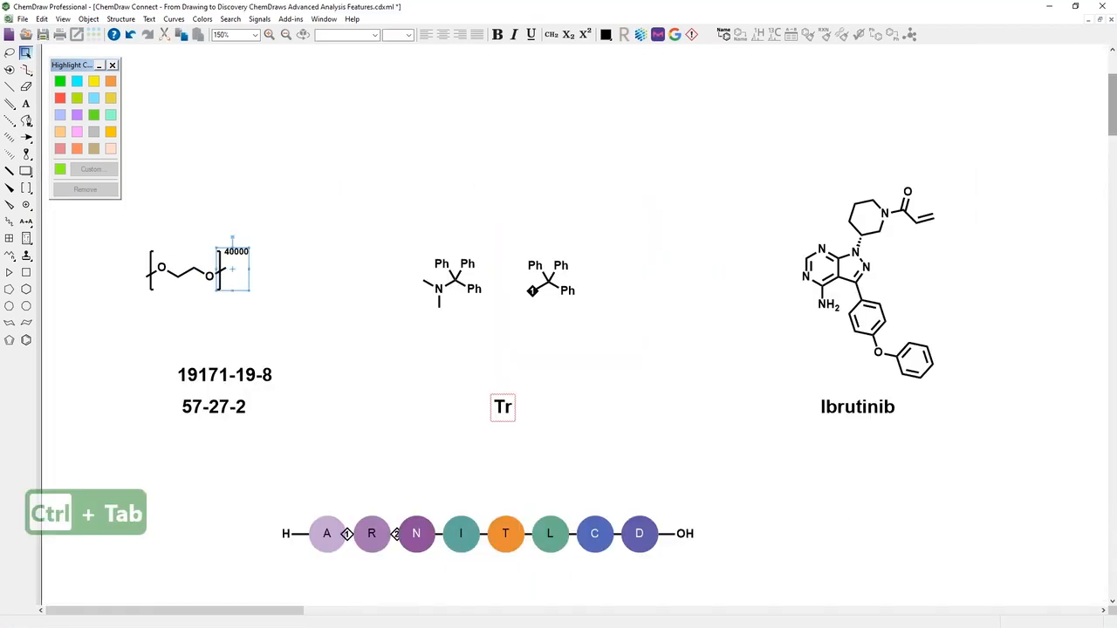